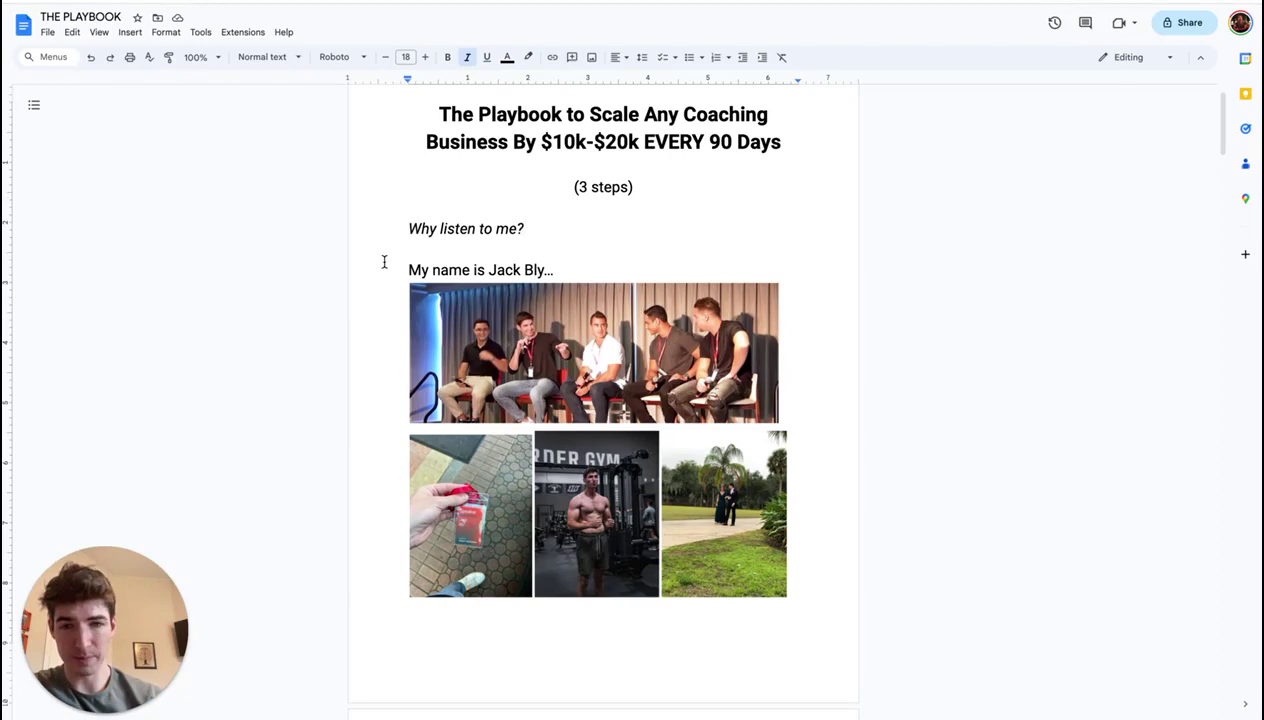
# Read the playbook's introduction, covering the two coaching businesses' revenue results and the note about early failures
pyautogui.scroll(-1, 390, 270)
pyautogui.scroll(-5, 647, 379)
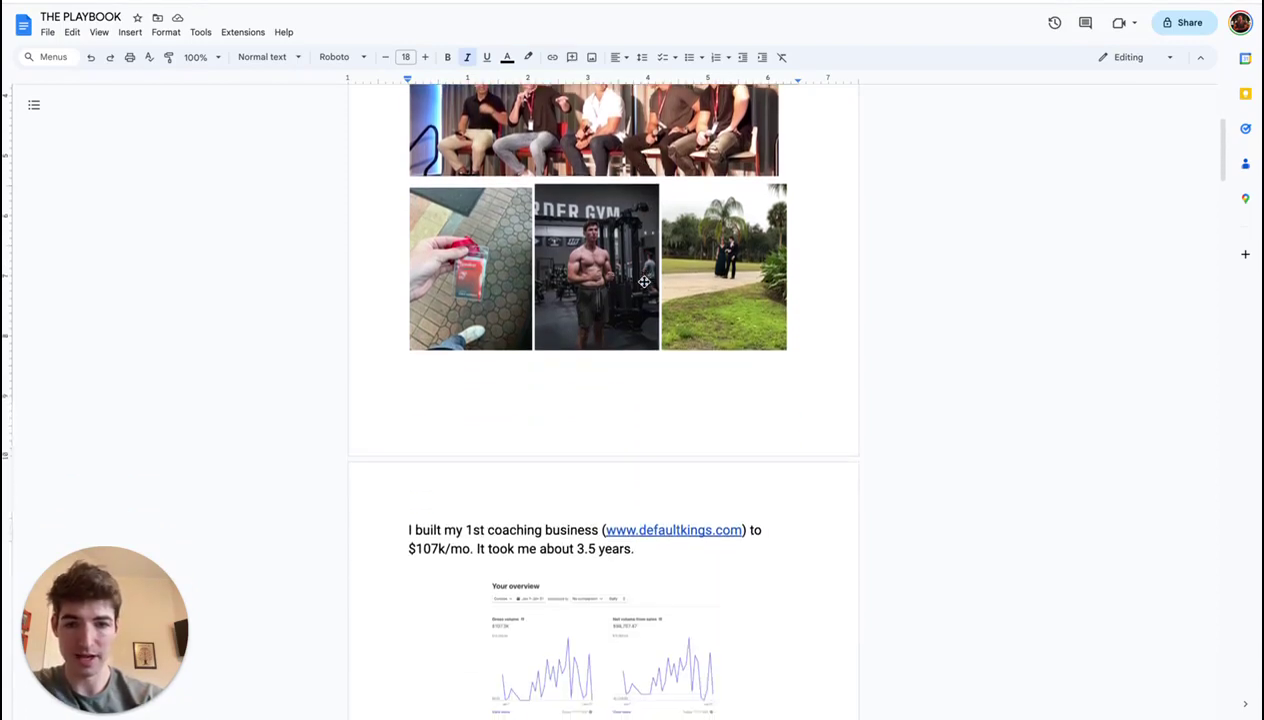
pyautogui.scroll(-1, 563, 517)
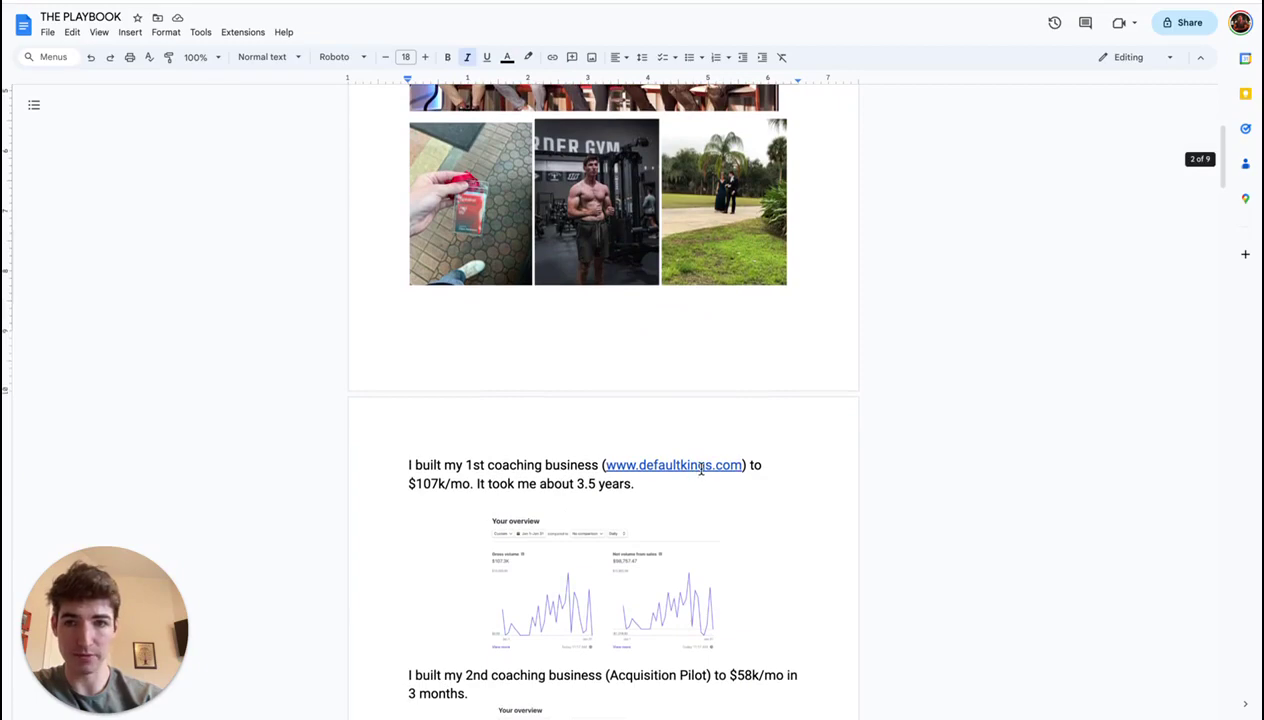
pyautogui.click(704, 464)
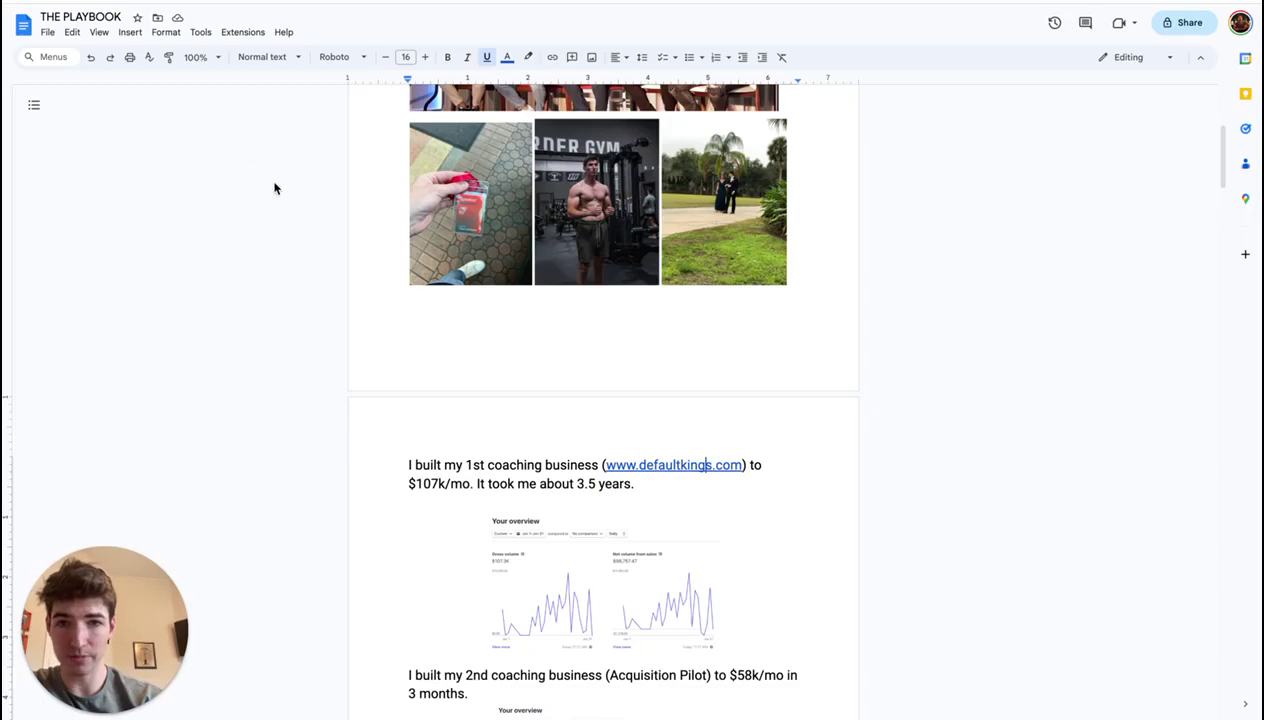
pyautogui.scroll(-1, 390, 363)
pyautogui.scroll(-4, 390, 363)
pyautogui.scroll(-1, 525, 396)
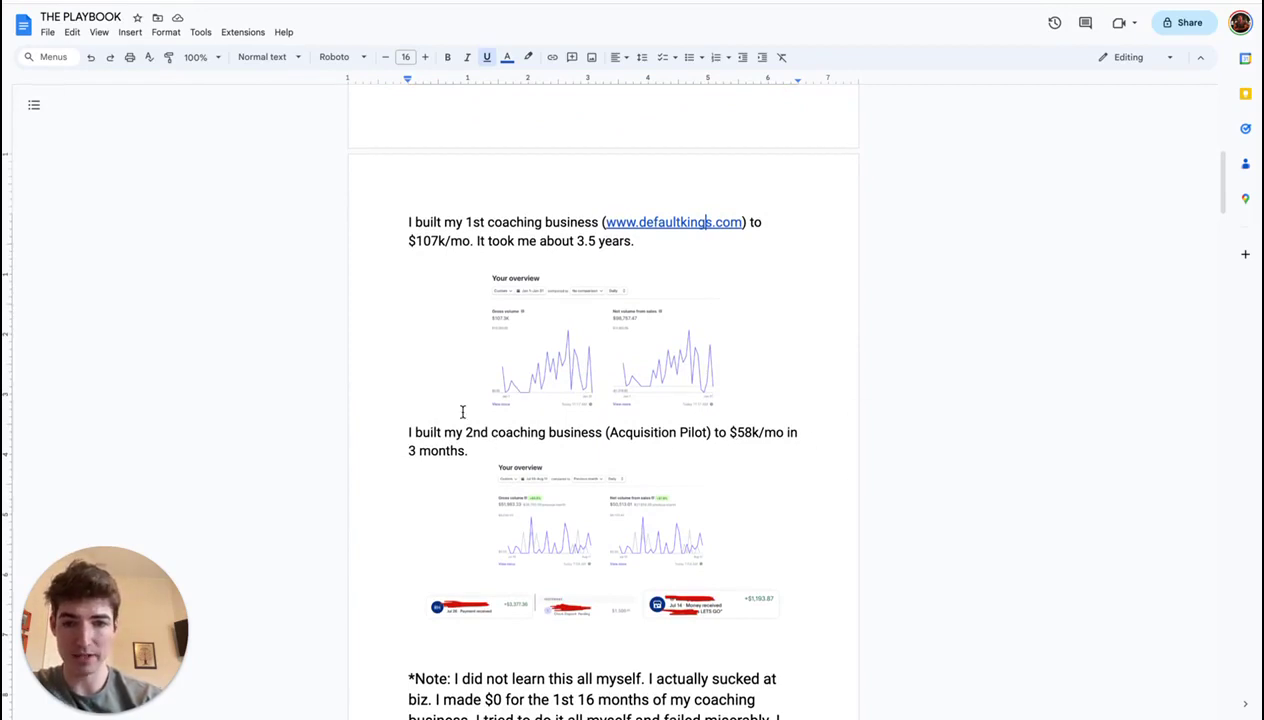
pyautogui.scroll(-1, 468, 425)
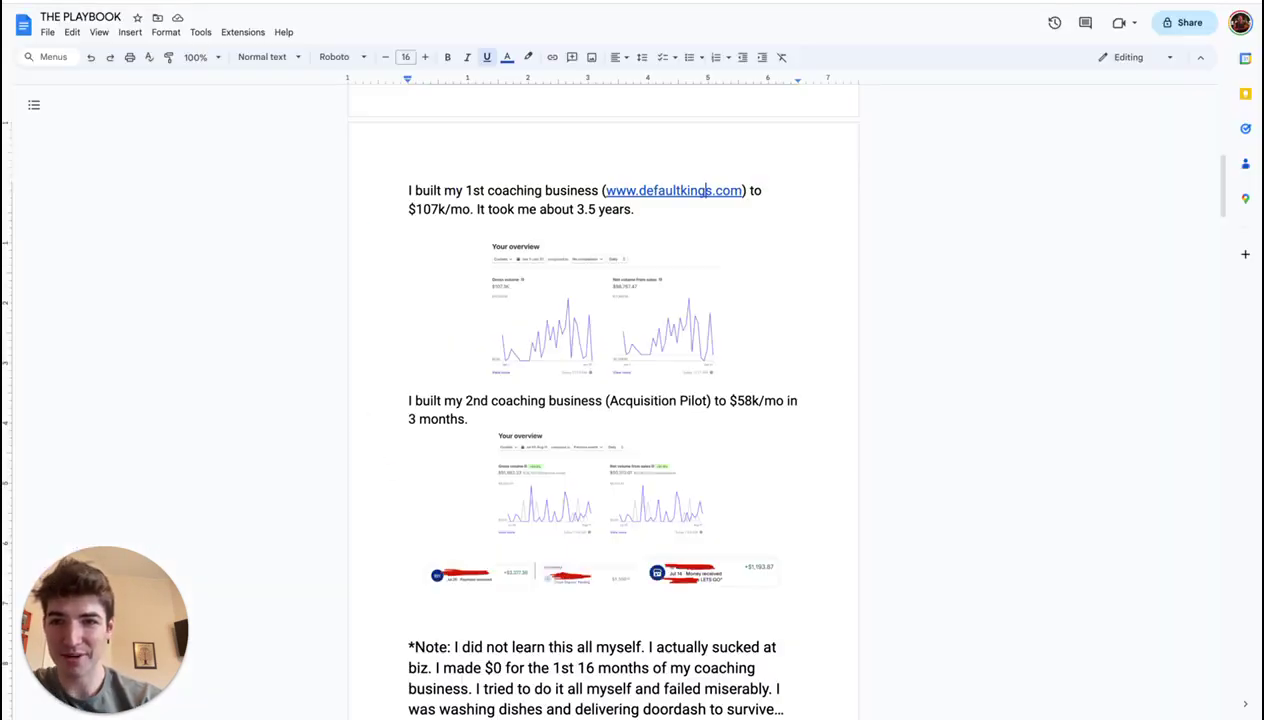
pyautogui.scroll(-1, 535, 563)
pyautogui.scroll(-5, 535, 563)
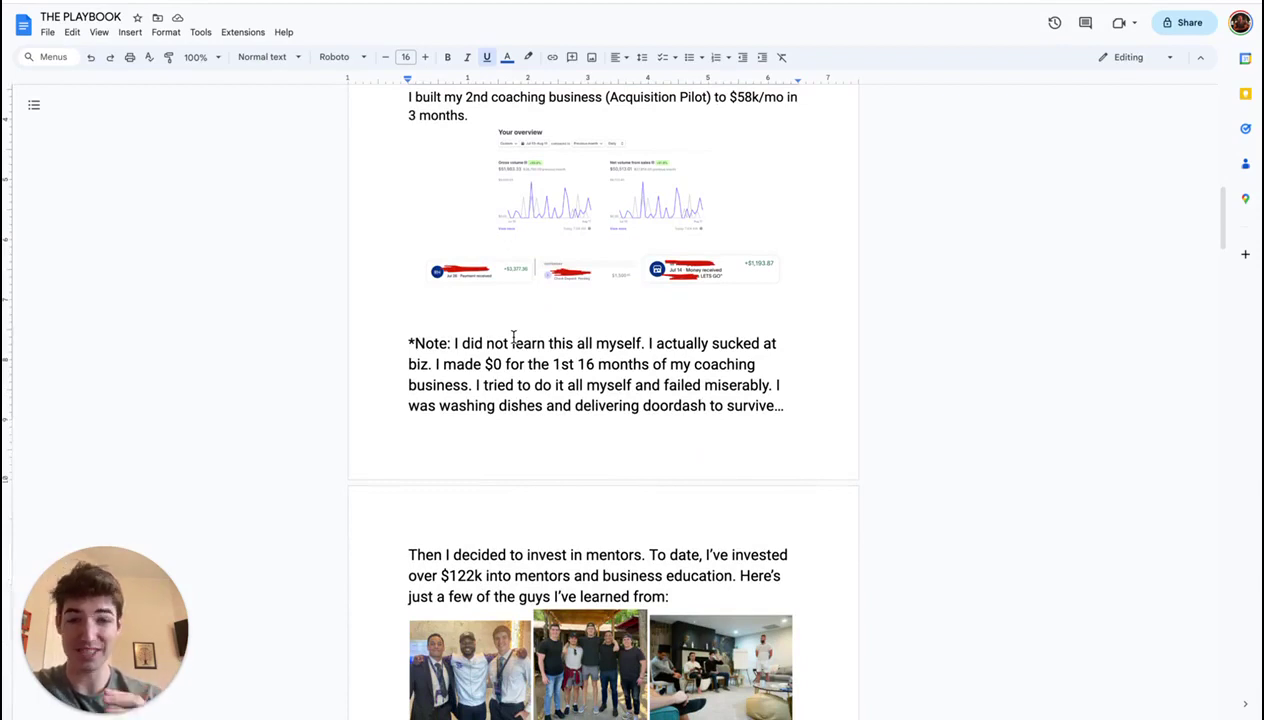
pyautogui.scroll(-1, 494, 429)
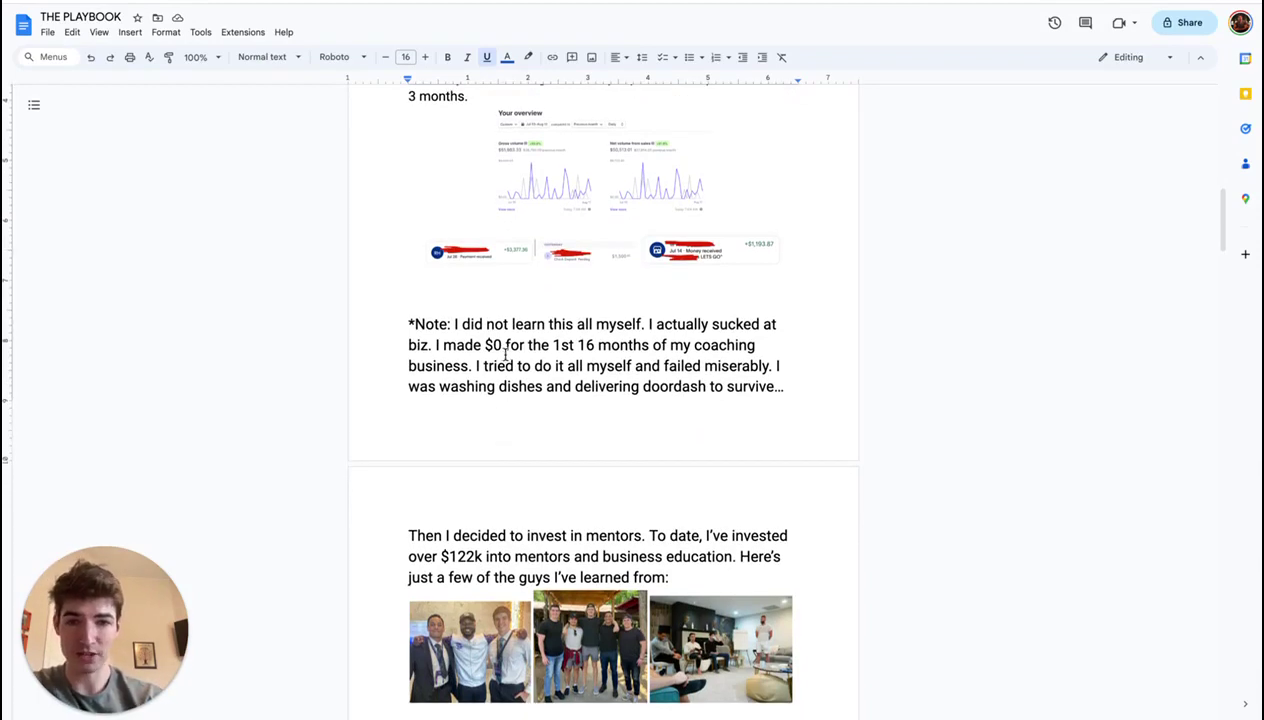
pyautogui.moveTo(496, 366); pyautogui.dragTo(768, 364)
pyautogui.click(770, 367)
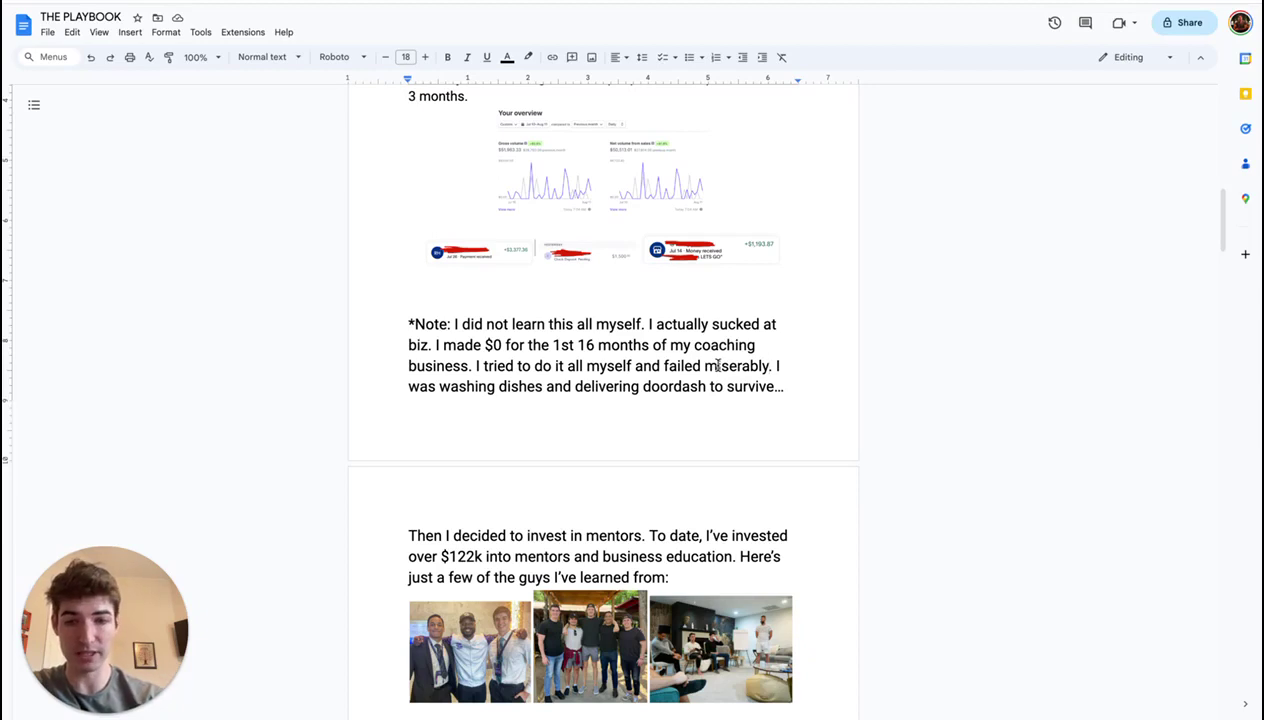
# Review the section on investing in mentors, including the mentor list and the lead-in to the 3 step playbook
pyautogui.scroll(-1, 533, 488)
pyautogui.moveTo(445, 505); pyautogui.dragTo(719, 525)
pyautogui.click(731, 528)
pyautogui.scroll(-4, 700, 480)
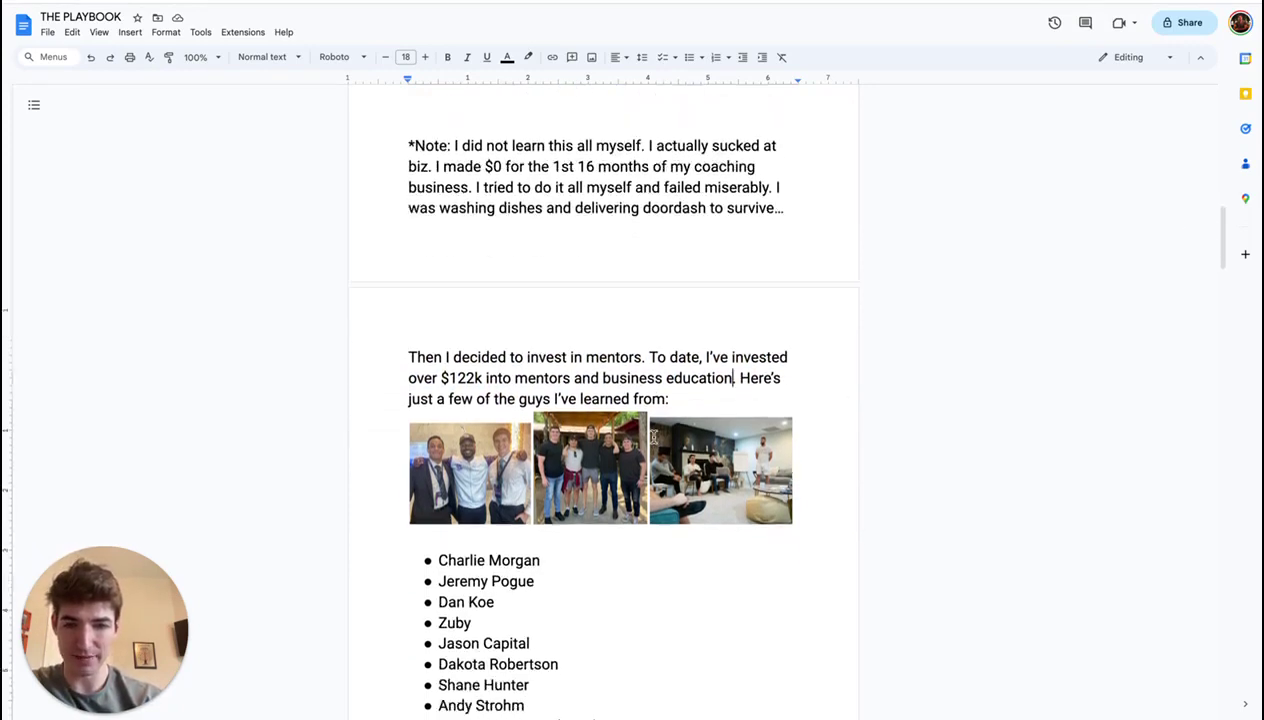
pyautogui.scroll(-1, 654, 437)
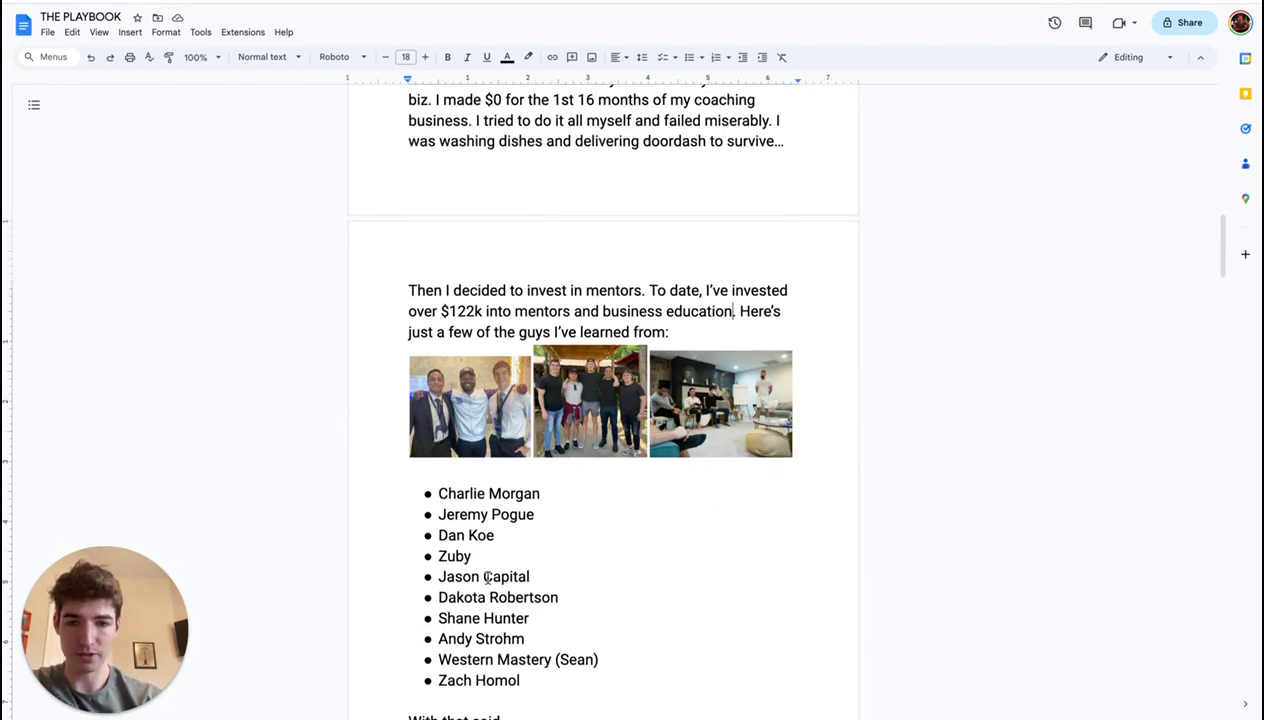
pyautogui.scroll(-3, 484, 570)
pyautogui.scroll(-1, 495, 450)
pyautogui.scroll(-1, 495, 480)
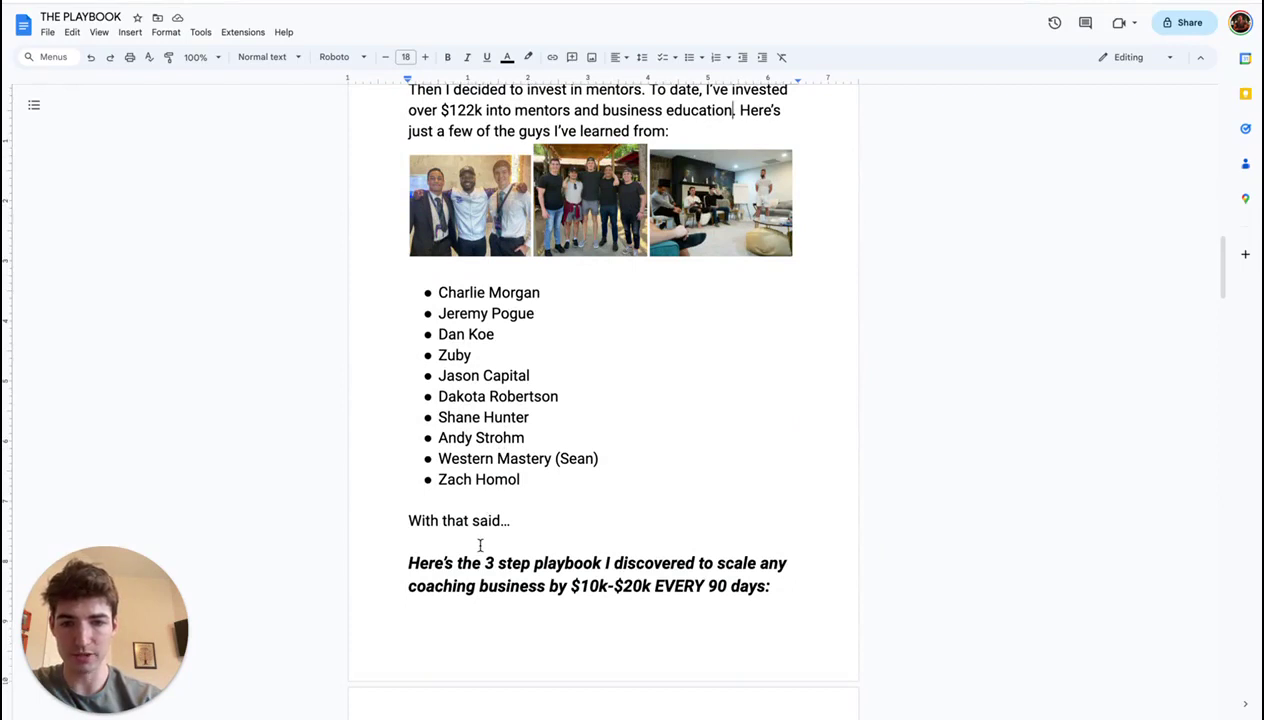
pyautogui.scroll(-1, 478, 550)
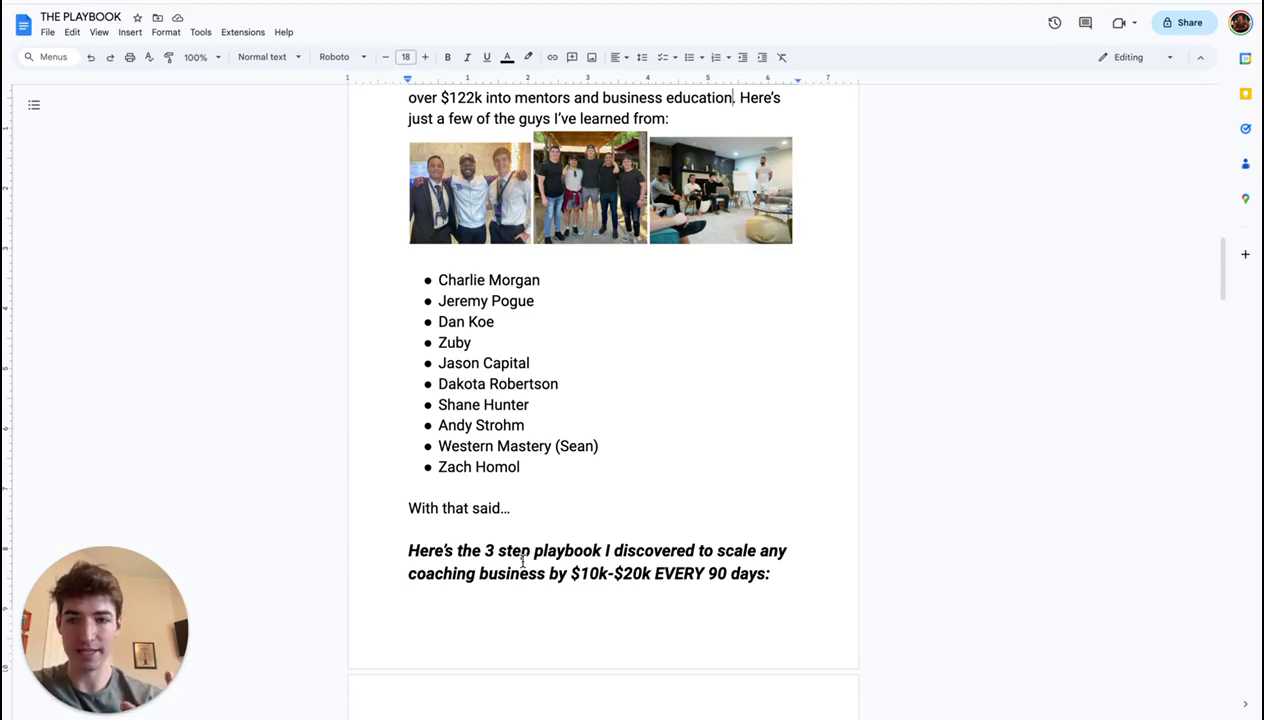
pyautogui.scroll(-3, 495, 568)
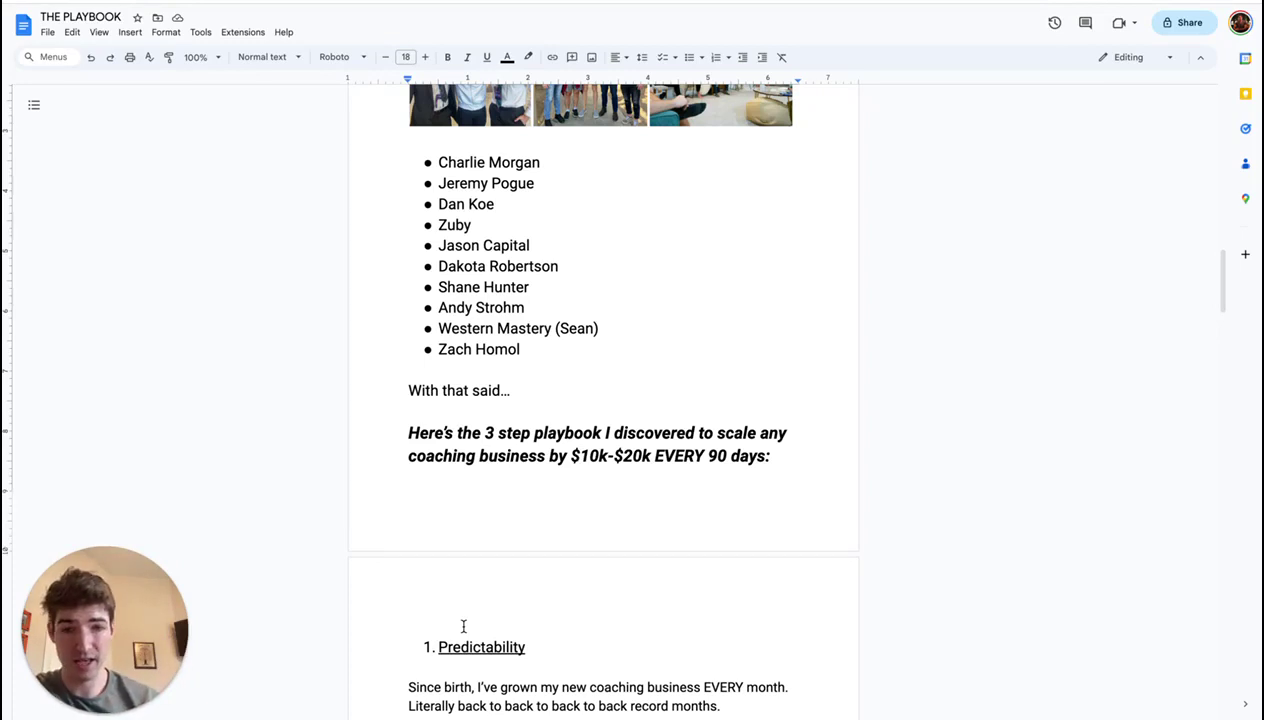
# Read the opening of the Predictability section, including the client acquisition explanation and the first client result below the message screenshot
pyautogui.scroll(-3, 459, 631)
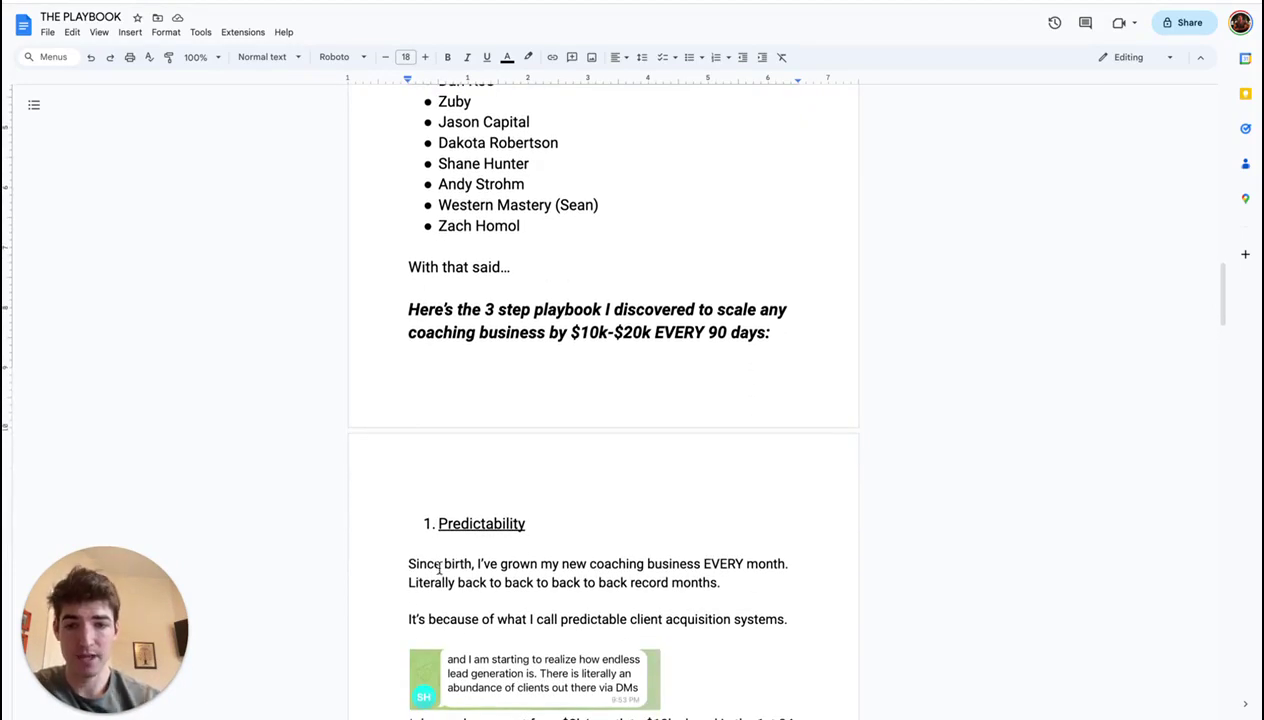
pyautogui.scroll(-1, 451, 561)
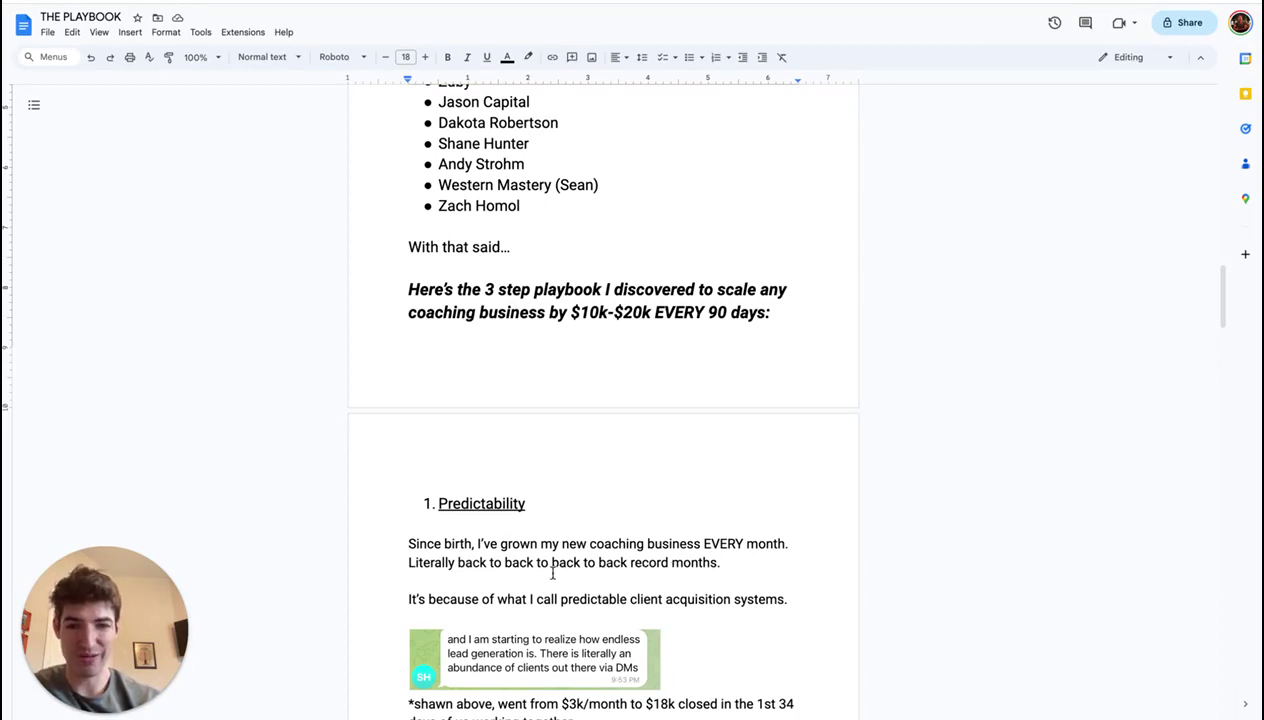
pyautogui.scroll(-1, 552, 573)
pyautogui.scroll(-1, 513, 541)
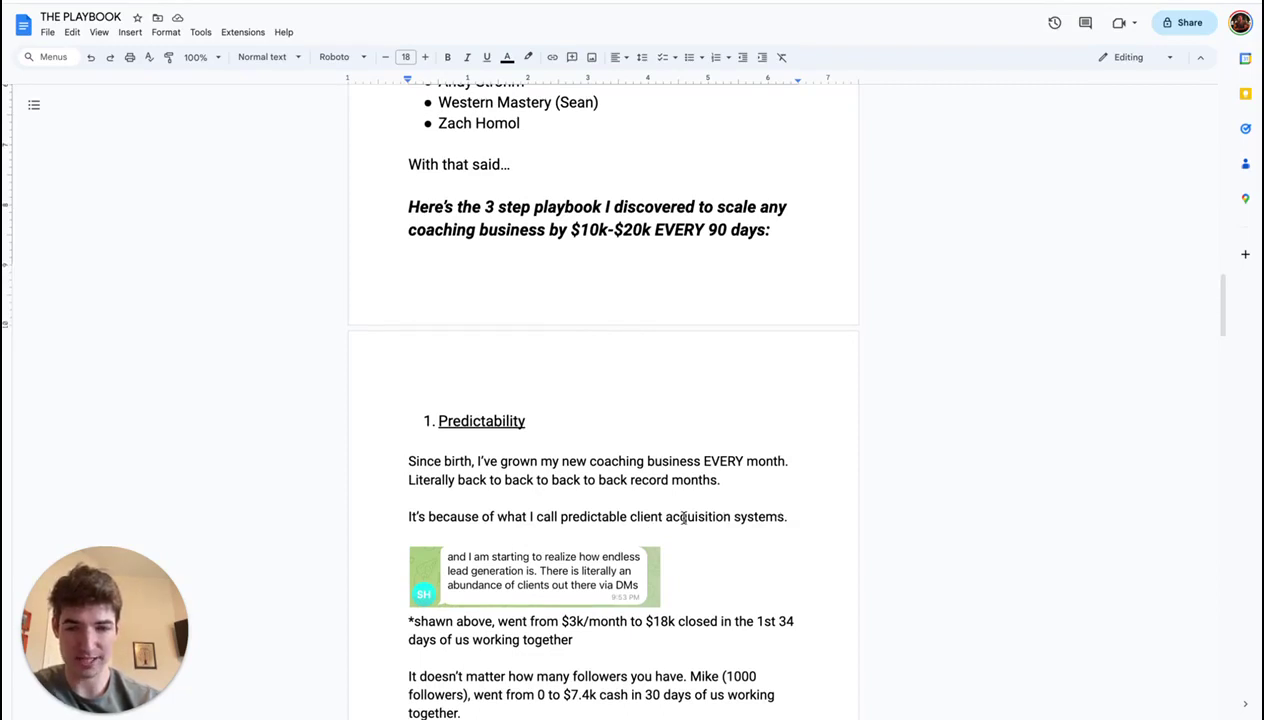
pyautogui.scroll(-1, 683, 516)
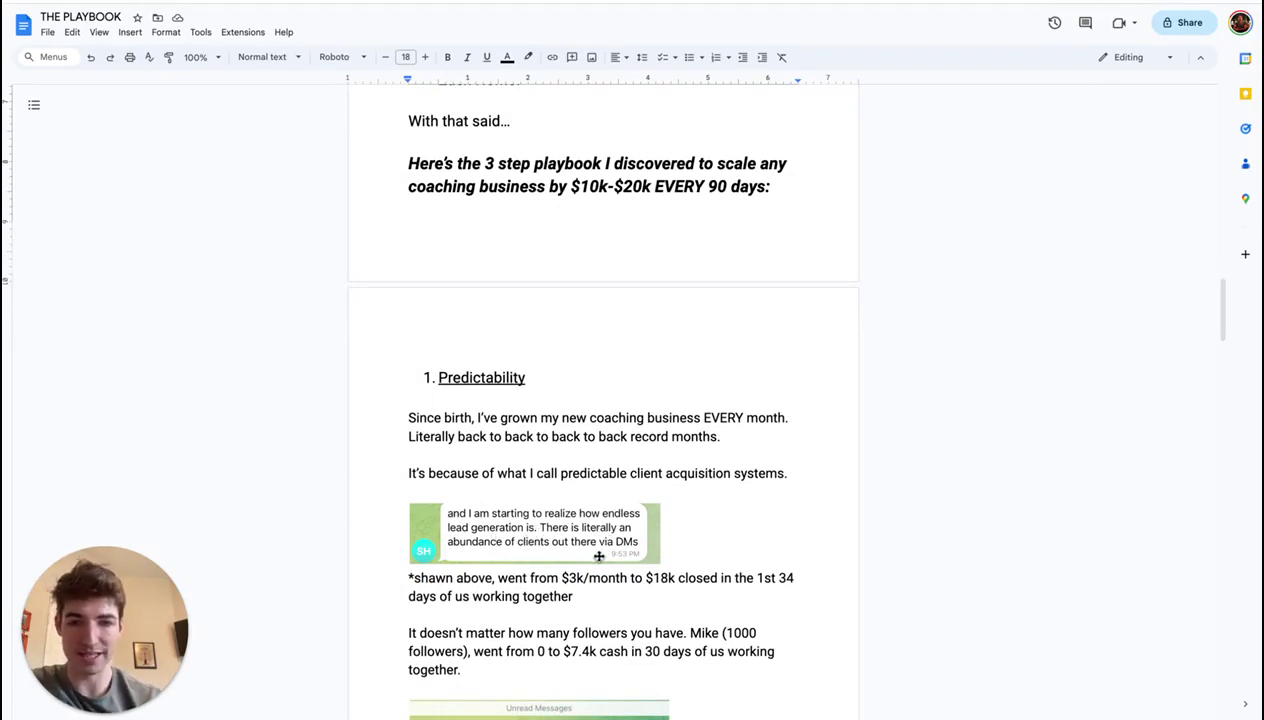
pyautogui.scroll(-1, 544, 565)
pyautogui.click(558, 559)
pyautogui.moveTo(560, 559); pyautogui.dragTo(618, 559)
pyautogui.click(525, 558)
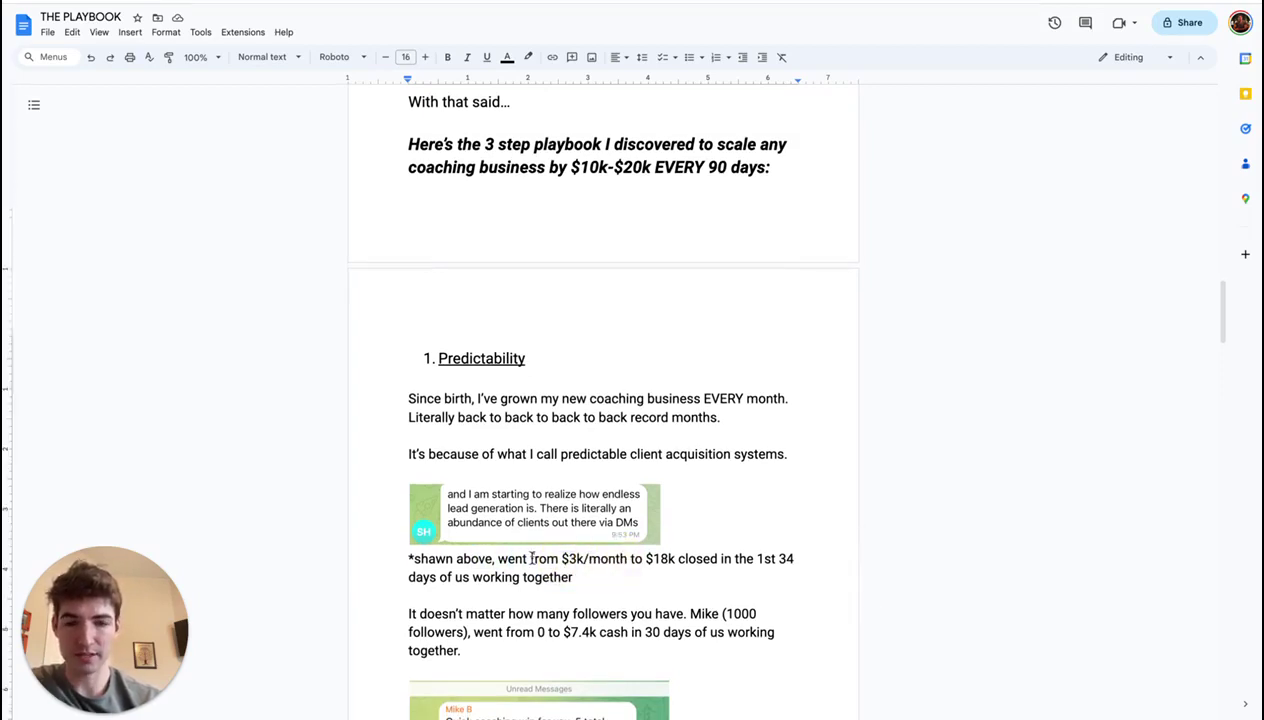
pyautogui.moveTo(511, 558)
pyautogui.mouseDown()
pyautogui.moveTo(625, 558)
pyautogui.moveTo(517, 563)
pyautogui.mouseUp()
pyautogui.click(620, 558)
pyautogui.click(674, 560)
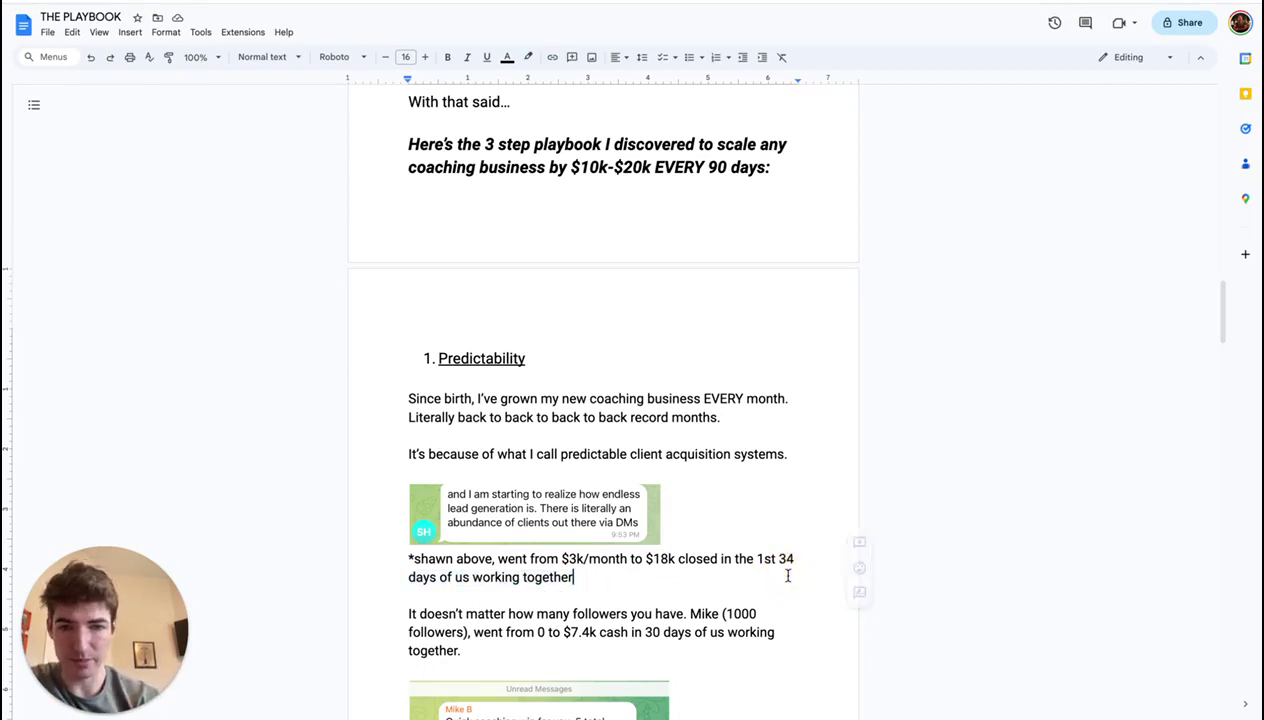
# Review the rest of the Predictability section, from the 1000-follower client example to the linked Money Maker Calculator
pyautogui.scroll(-2, 535, 575)
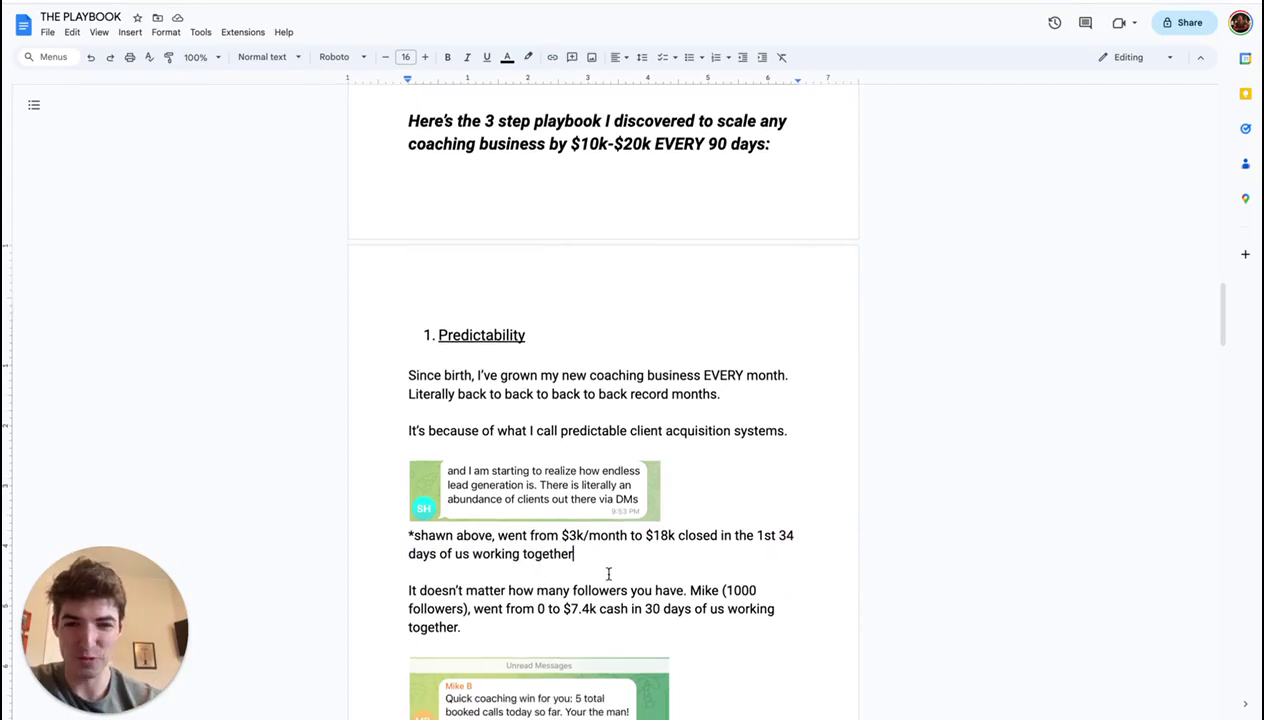
pyautogui.scroll(-1, 509, 567)
pyautogui.scroll(-1, 508, 527)
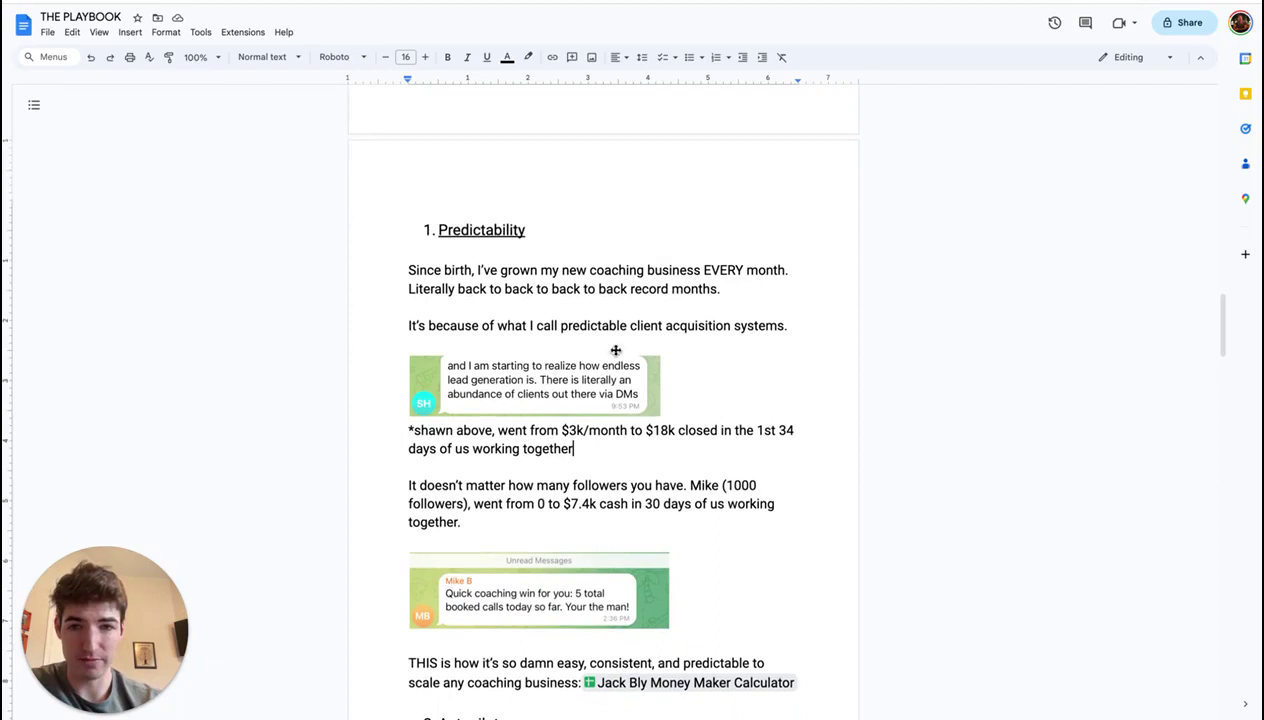
pyautogui.scroll(-1, 654, 483)
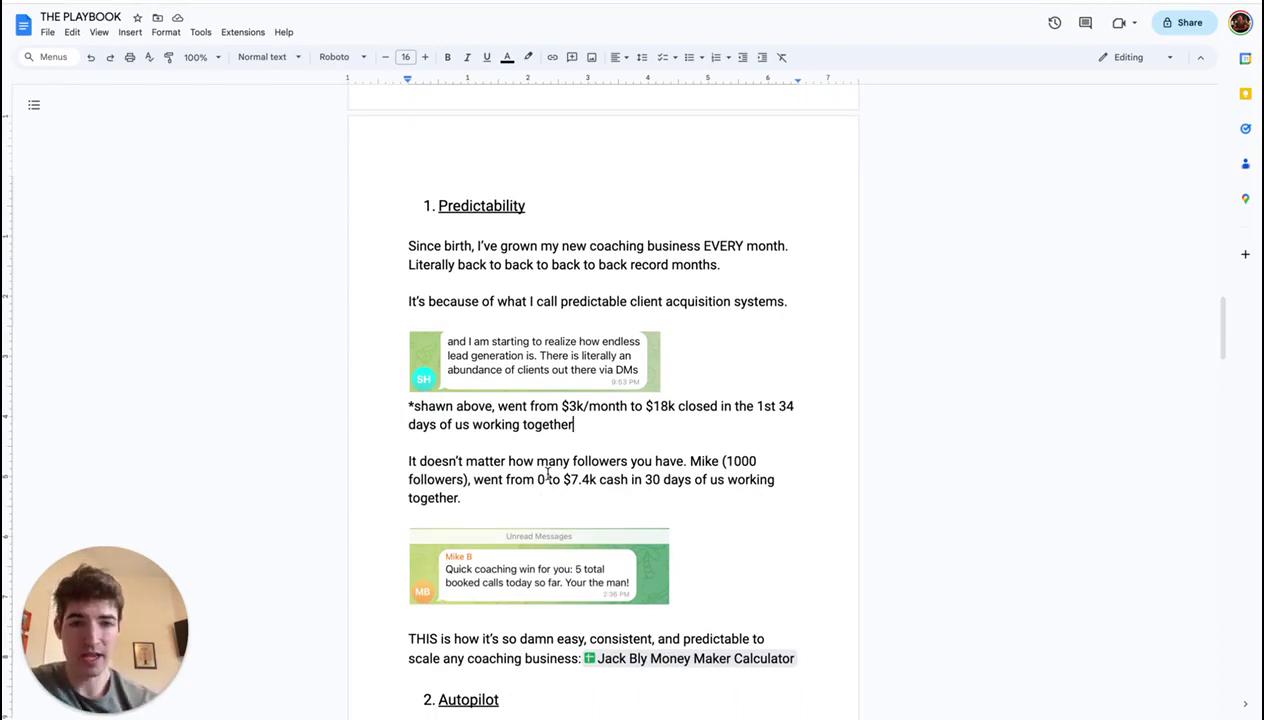
pyautogui.scroll(-3, 560, 517)
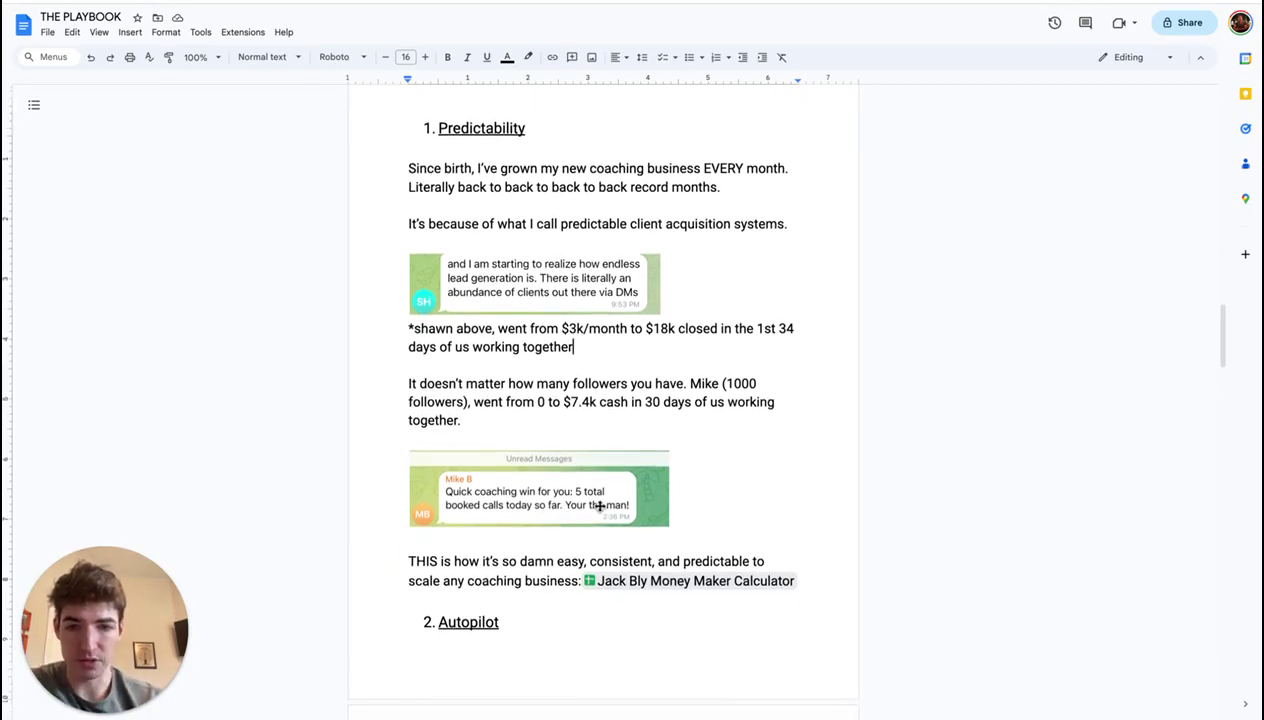
pyautogui.scroll(-2, 590, 515)
pyautogui.scroll(3, 557, 495)
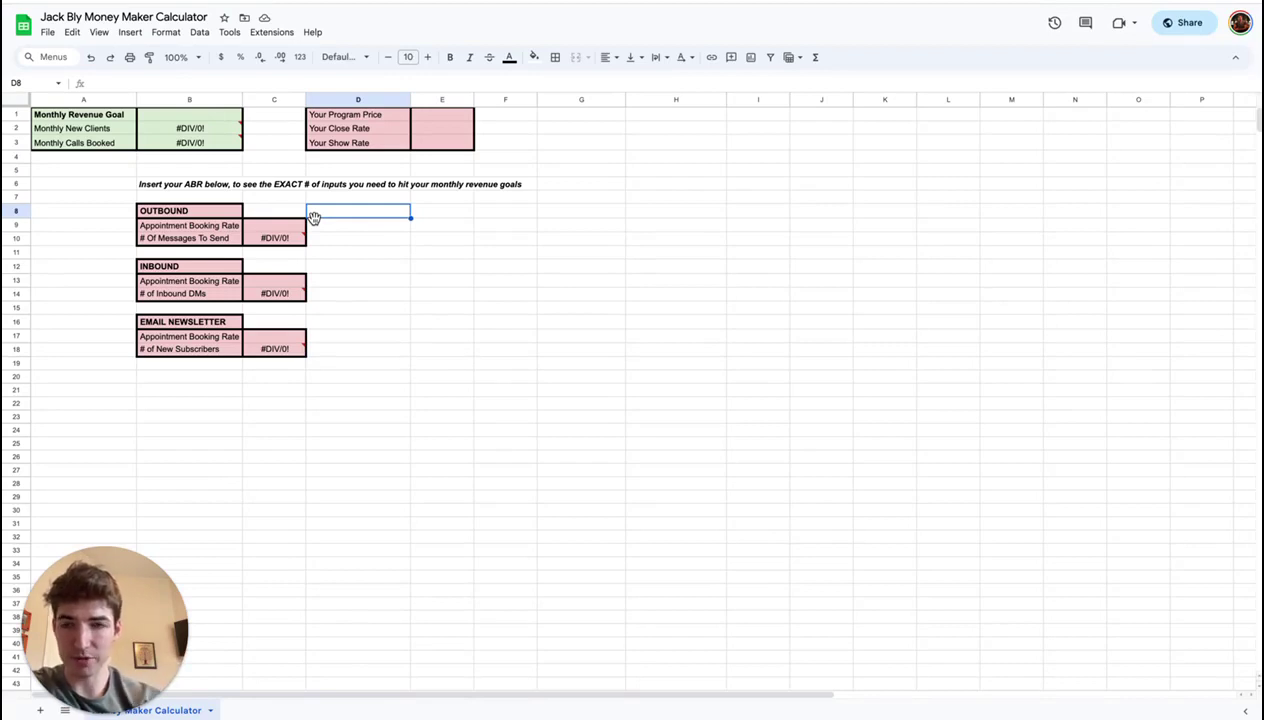
# In the Money Maker Calculator spreadsheet in Google Sheets, set the Monthly Revenue Goal to 30000
pyautogui.click(222, 118)
pyautogui.write('30000')
pyautogui.press('Return')
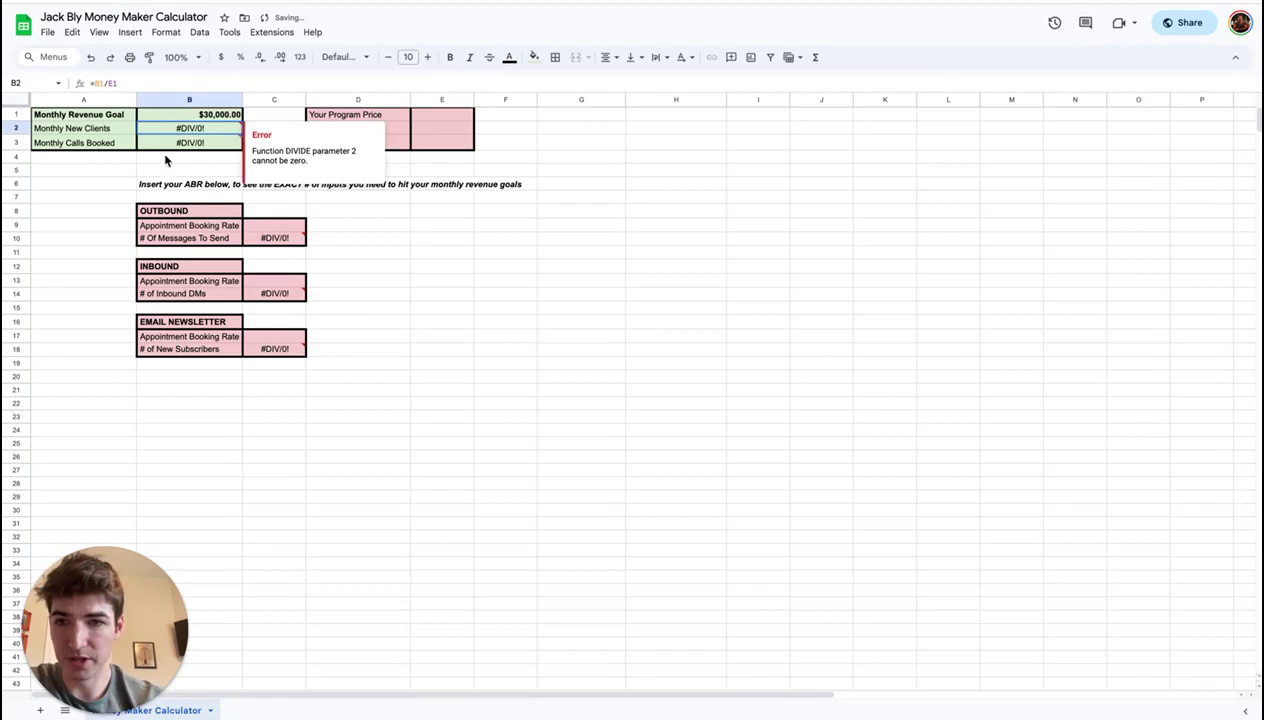
pyautogui.click(441, 281)
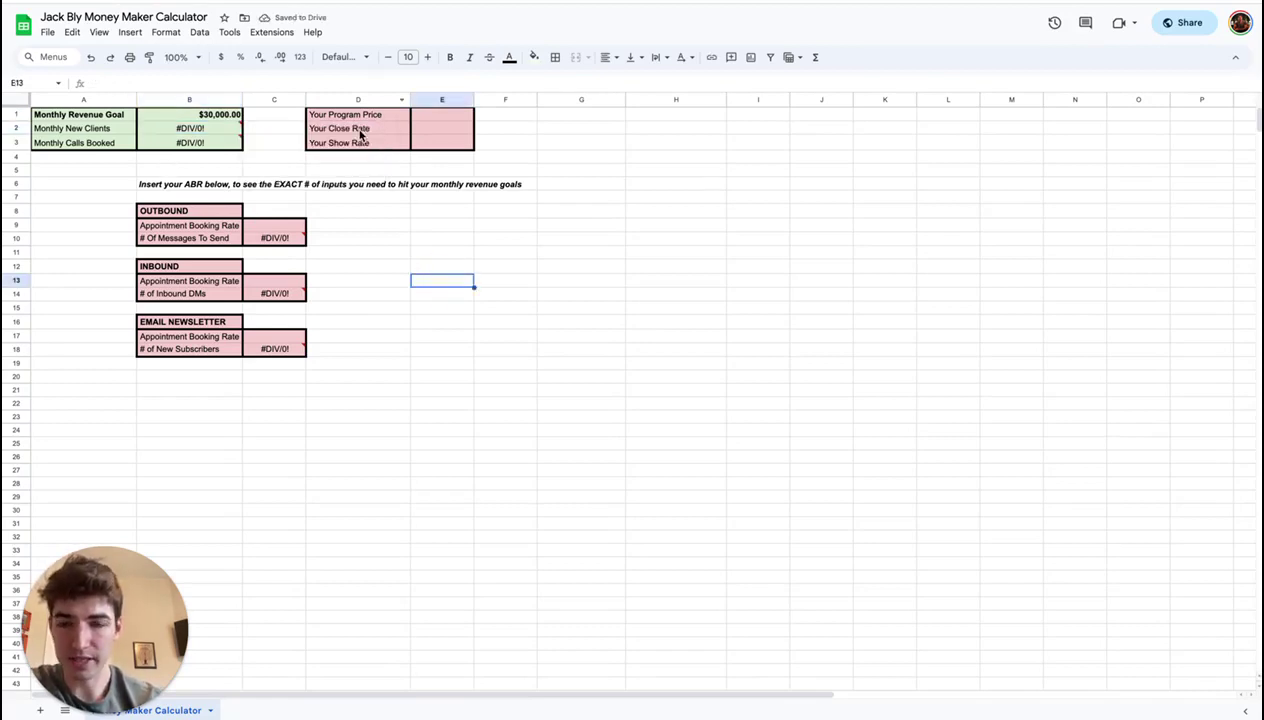
# Enter a program price of 5000, a close rate of 30% and a show rate of 85% in the calculator
pyautogui.click(436, 116)
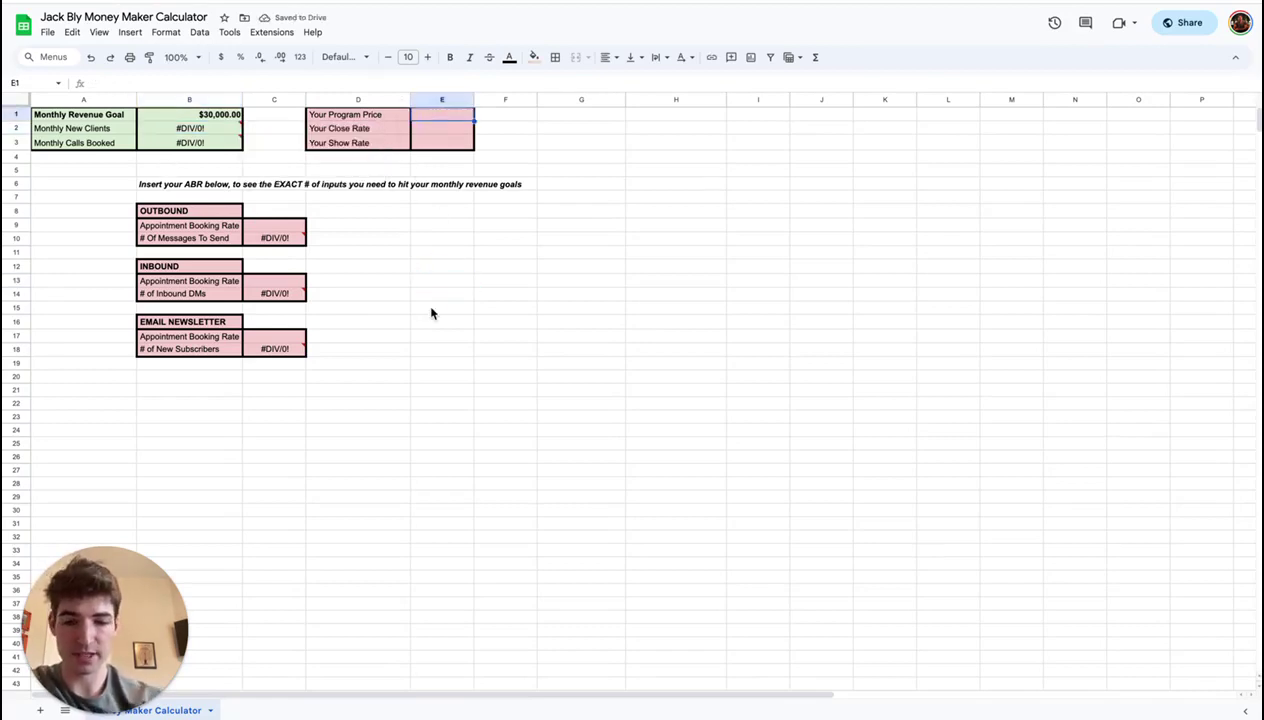
pyautogui.write('5000')
pyautogui.press('Return')
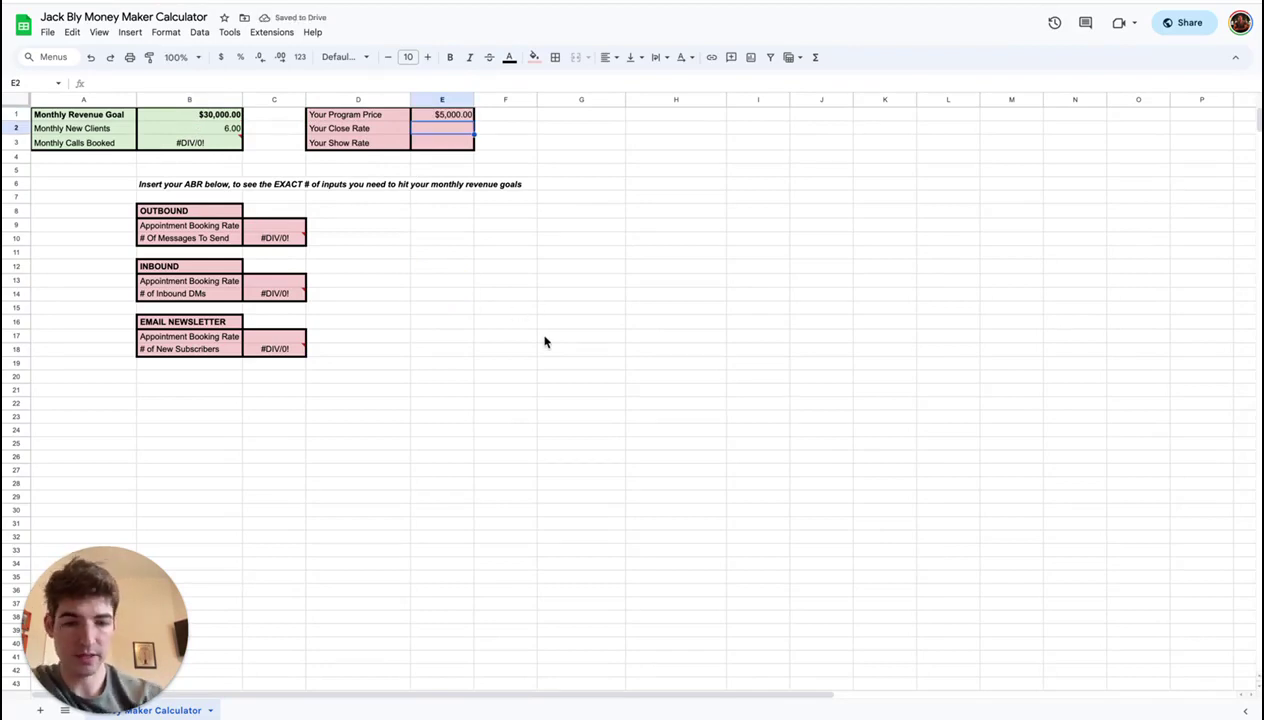
pyautogui.write('30%')
pyautogui.press('Return')
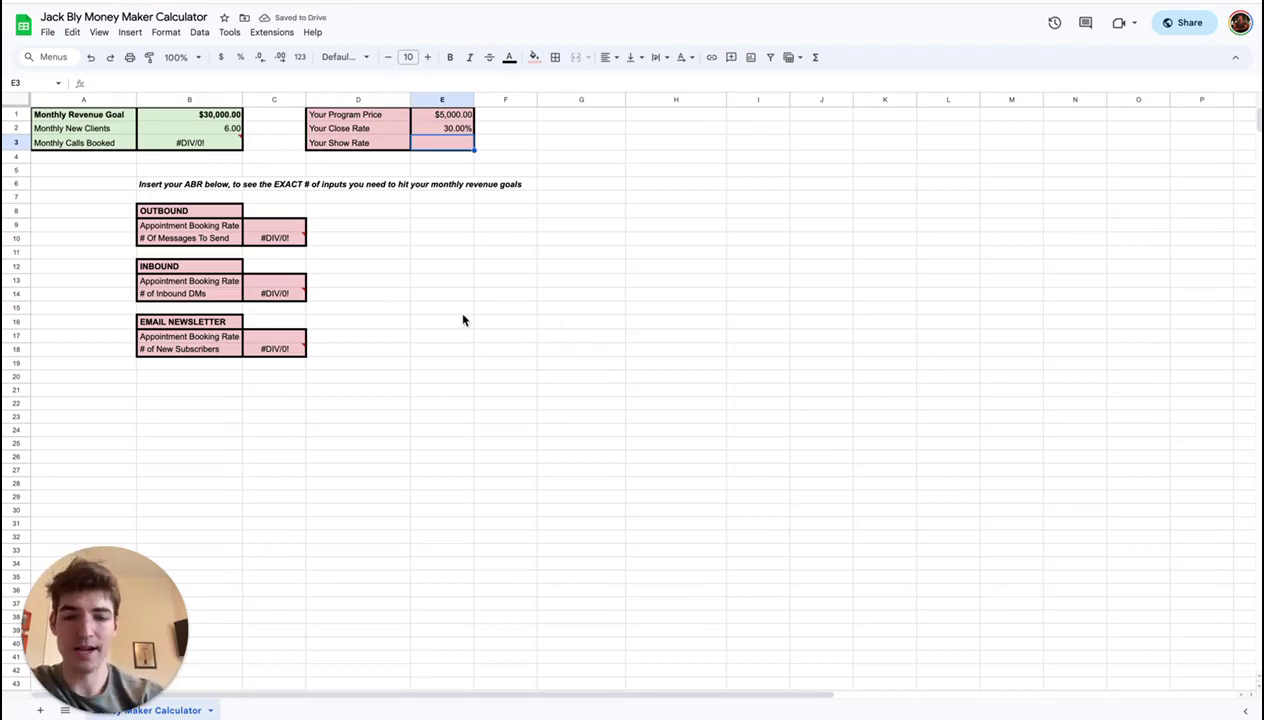
pyautogui.write('85%')
pyautogui.press('Return')
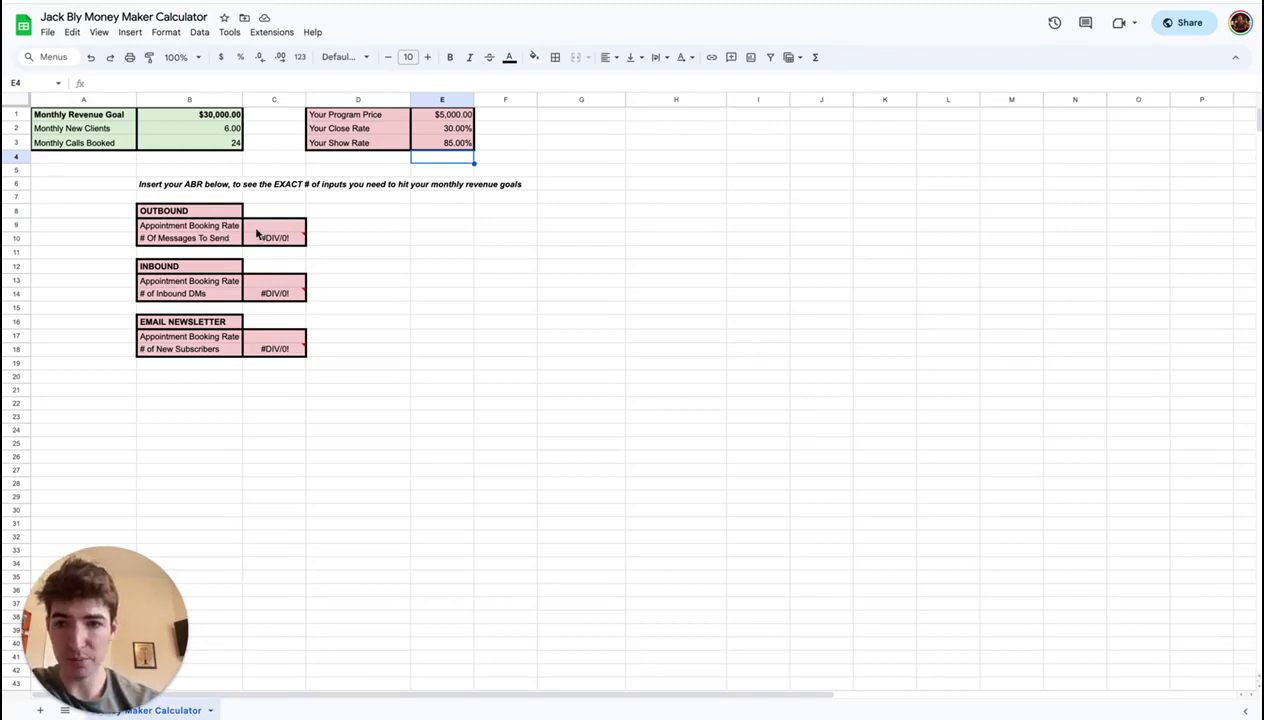
# Set the Outbound Appointment Booking Rate to 3% and check the number of messages to send
pyautogui.click(257, 228)
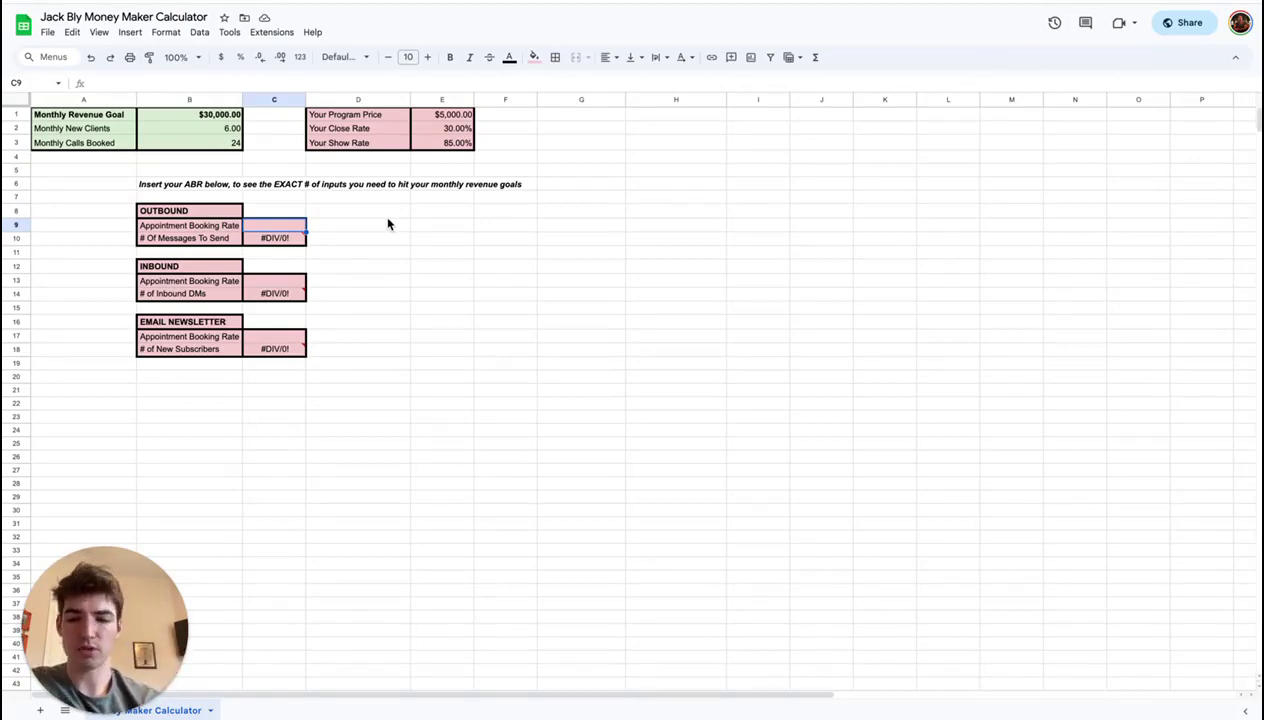
pyautogui.write('3')
pyautogui.press('Tab')
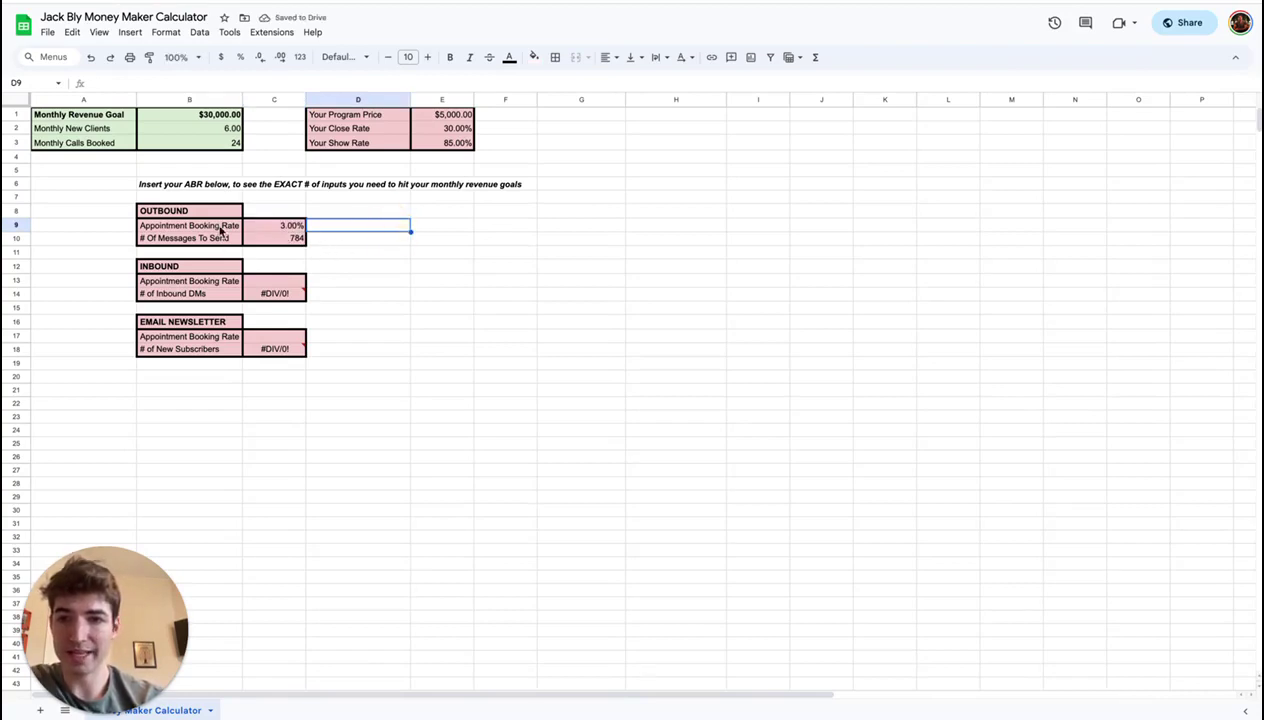
pyautogui.click(183, 240)
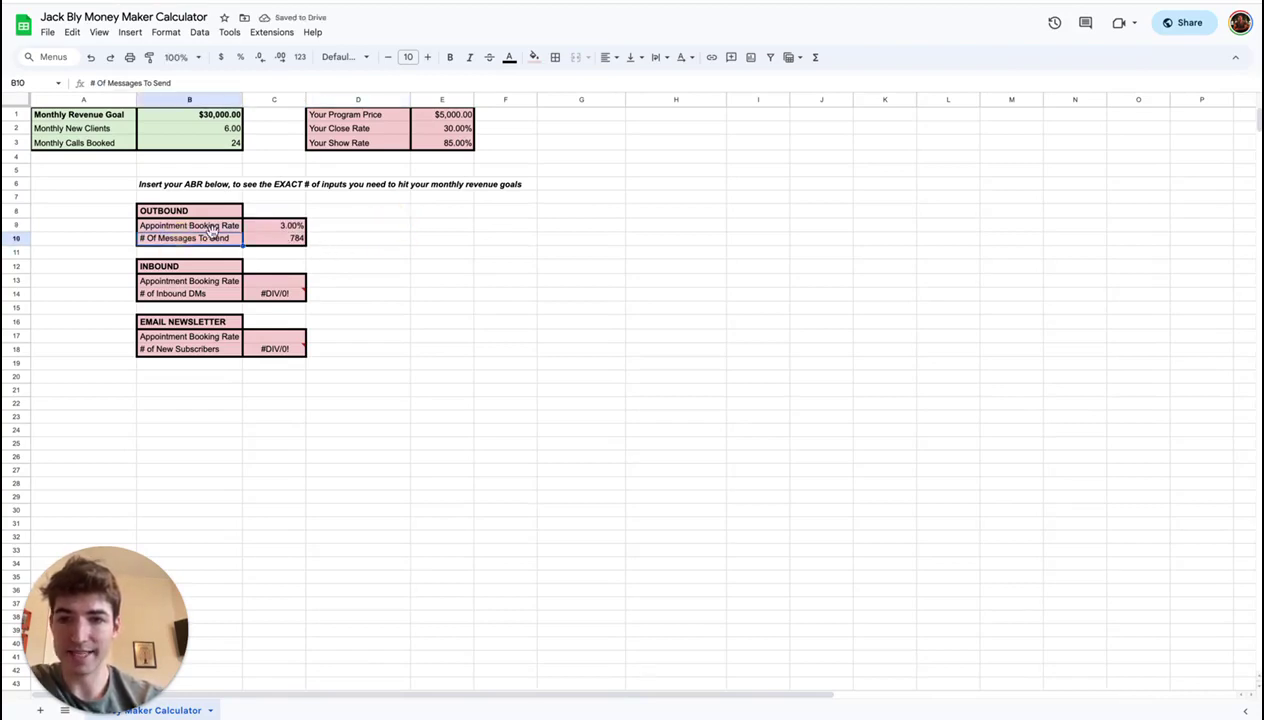
pyautogui.click(290, 237)
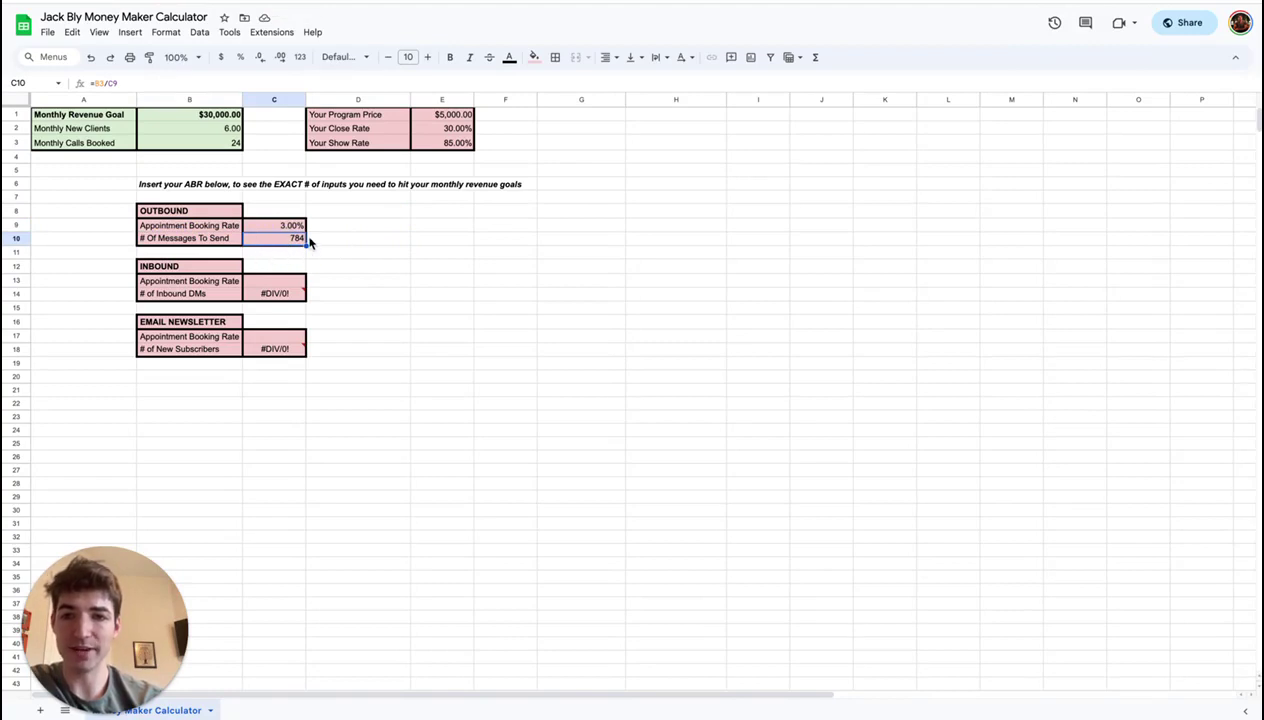
pyautogui.click(369, 240)
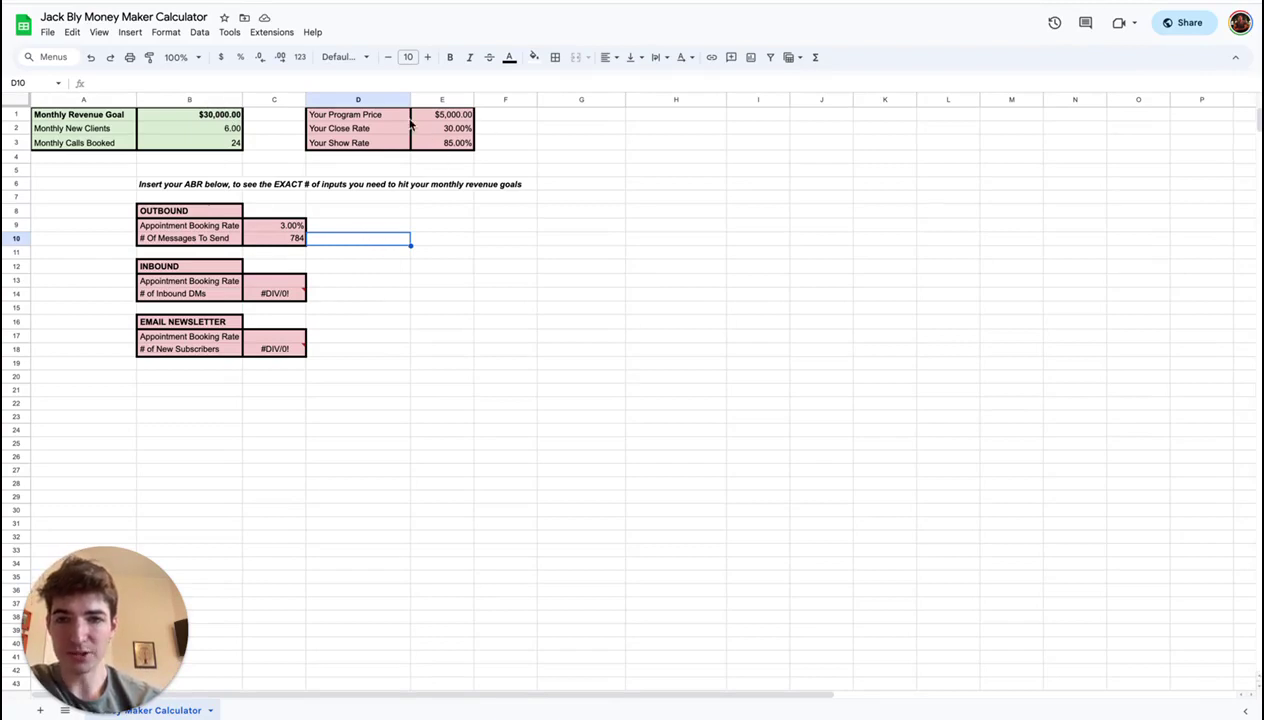
# In cell E9, calculate the daily outreach by dividing the outbound number of messages to send by 30
pyautogui.click(423, 231)
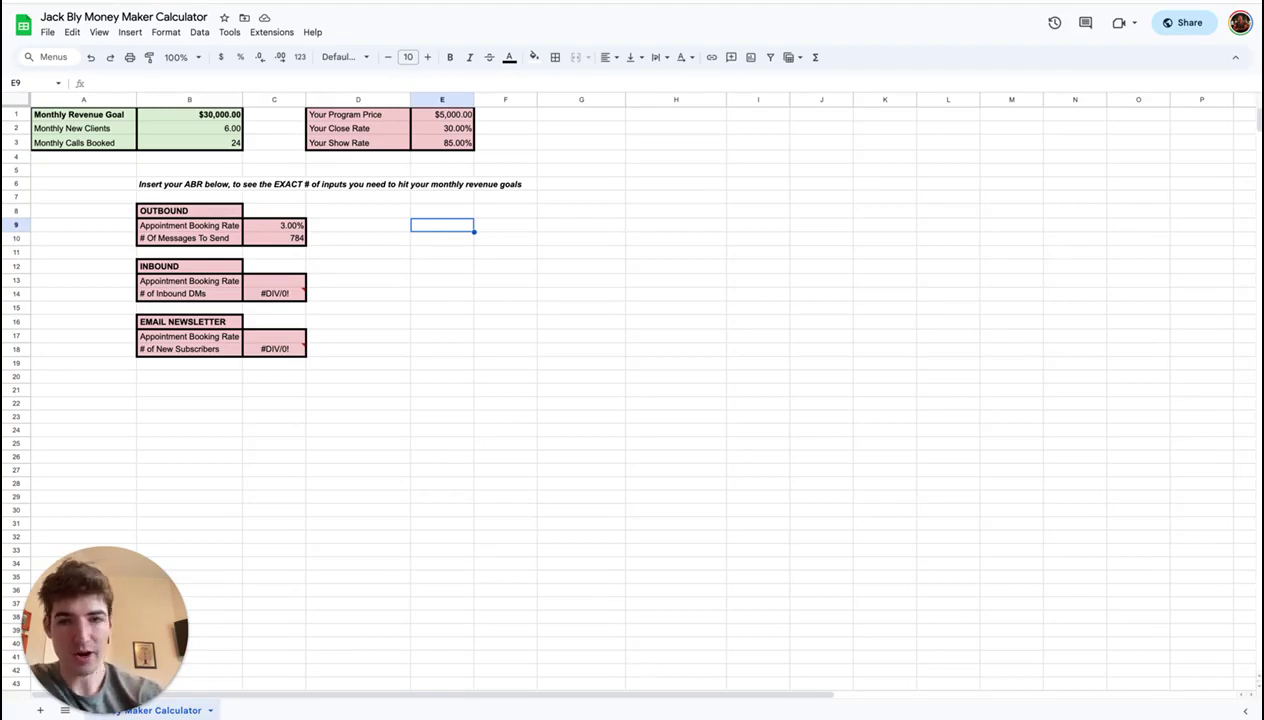
pyautogui.write('=')
pyautogui.click(275, 238)
pyautogui.write('/30')
pyautogui.press('Return')
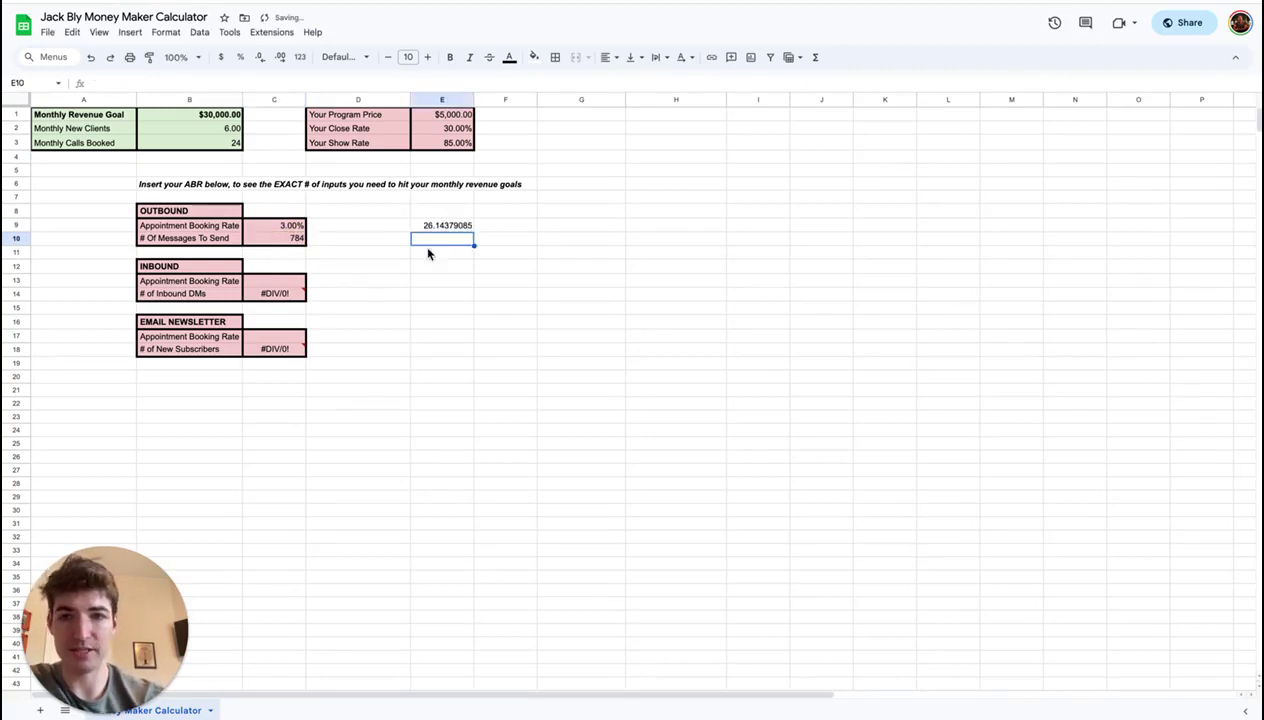
pyautogui.click(457, 225)
pyautogui.click(514, 228)
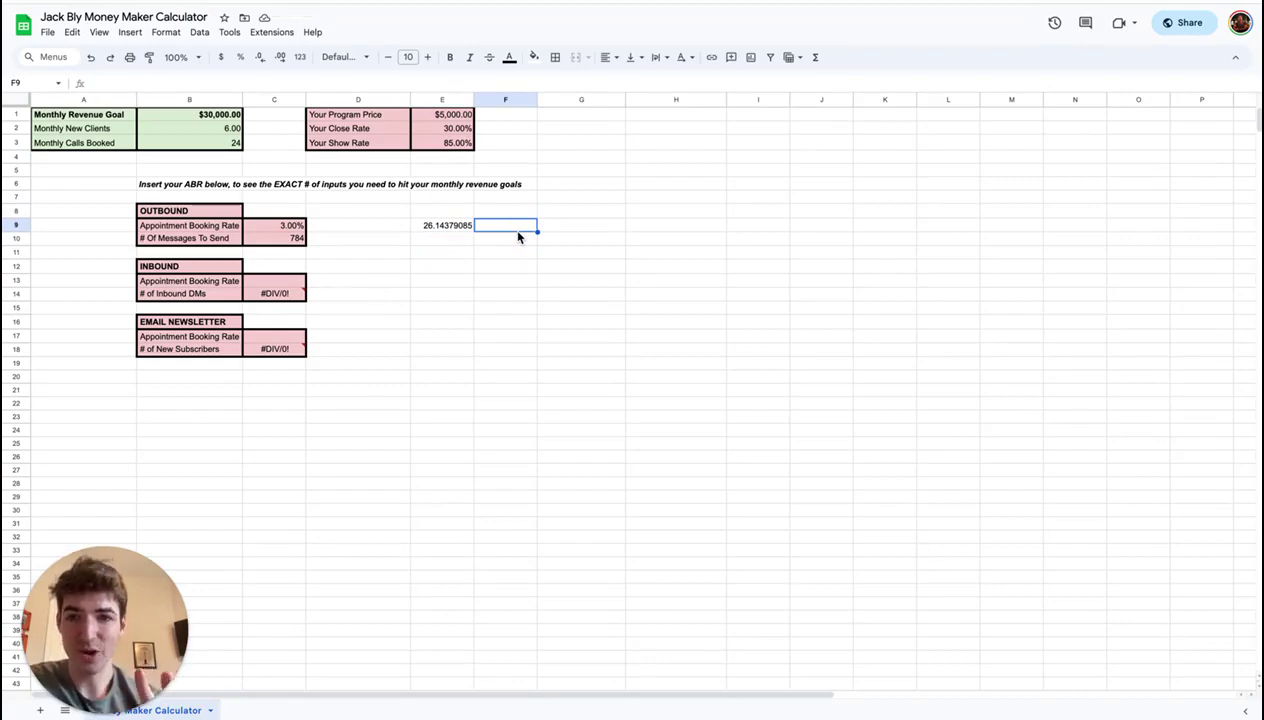
# Switch to THE PLAYBOOK in Google Docs and read the start of the Autopilot section on working 15 hours a week
pyautogui.hotkey('ctrl', 'Tab')
pyautogui.scroll(-3, 446, 437)
pyautogui.scroll(-4, 446, 437)
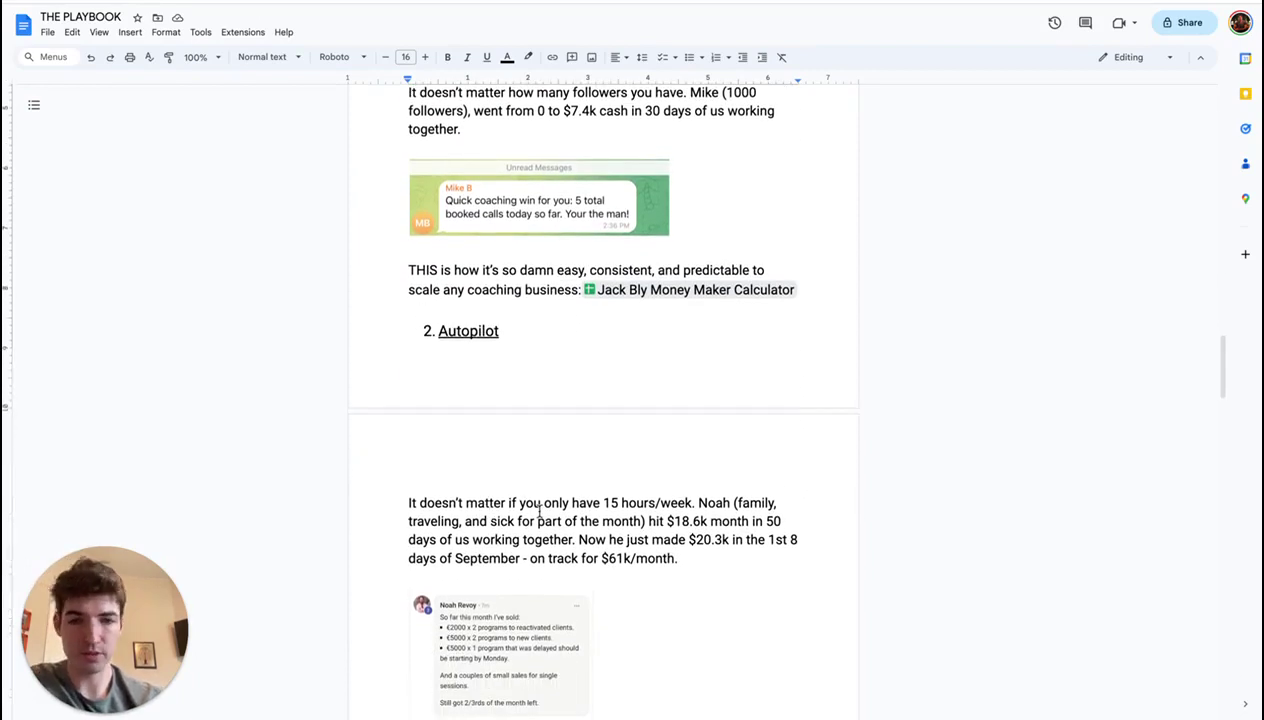
pyautogui.scroll(-1, 540, 505)
pyautogui.scroll(-2, 455, 468)
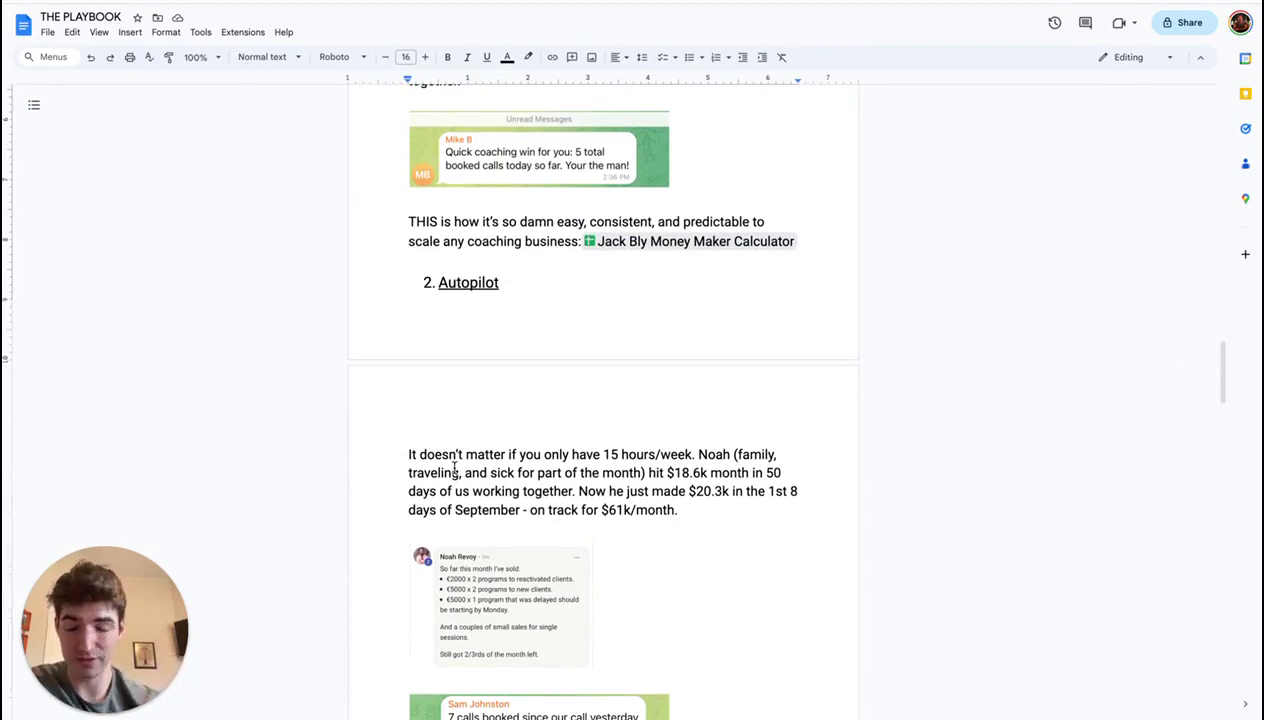
pyautogui.scroll(-2, 500, 485)
pyautogui.scroll(-2, 494, 309)
pyautogui.scroll(-1, 494, 309)
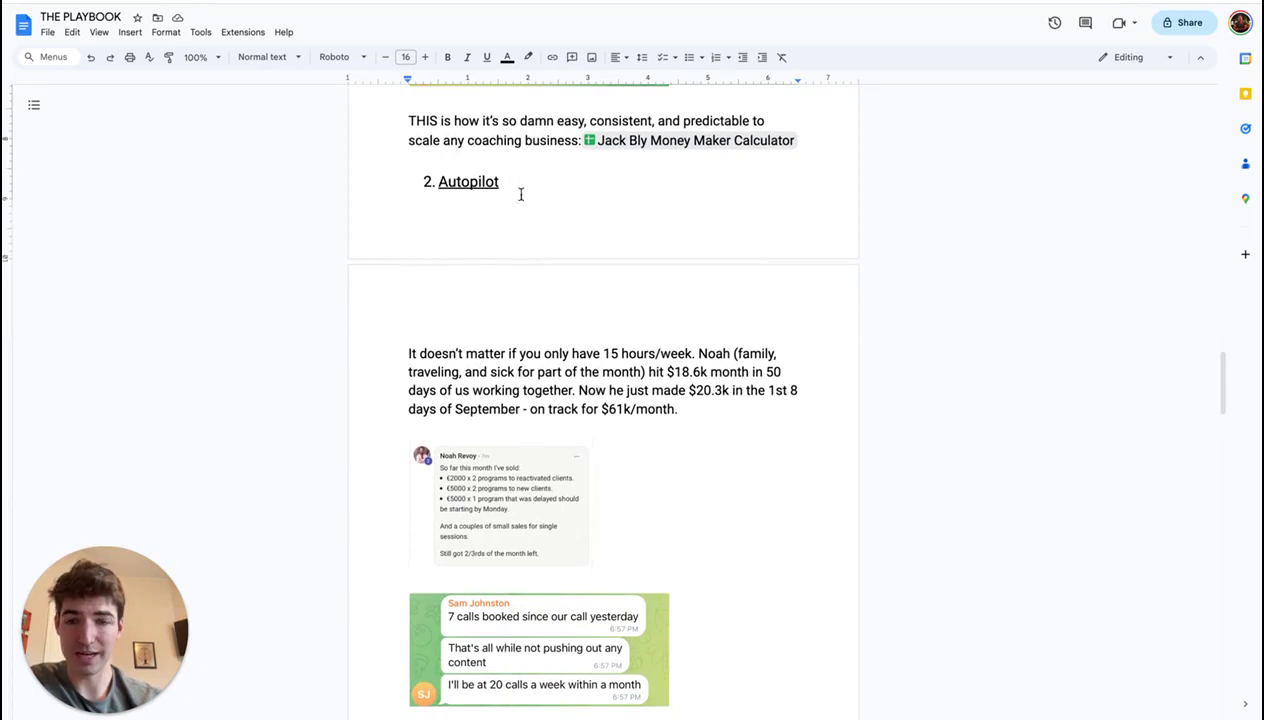
pyautogui.scroll(-3, 504, 328)
pyautogui.moveTo(466, 269); pyautogui.dragTo(657, 266)
pyautogui.click(657, 266)
pyautogui.click(586, 269)
pyautogui.scroll(-1, 714, 302)
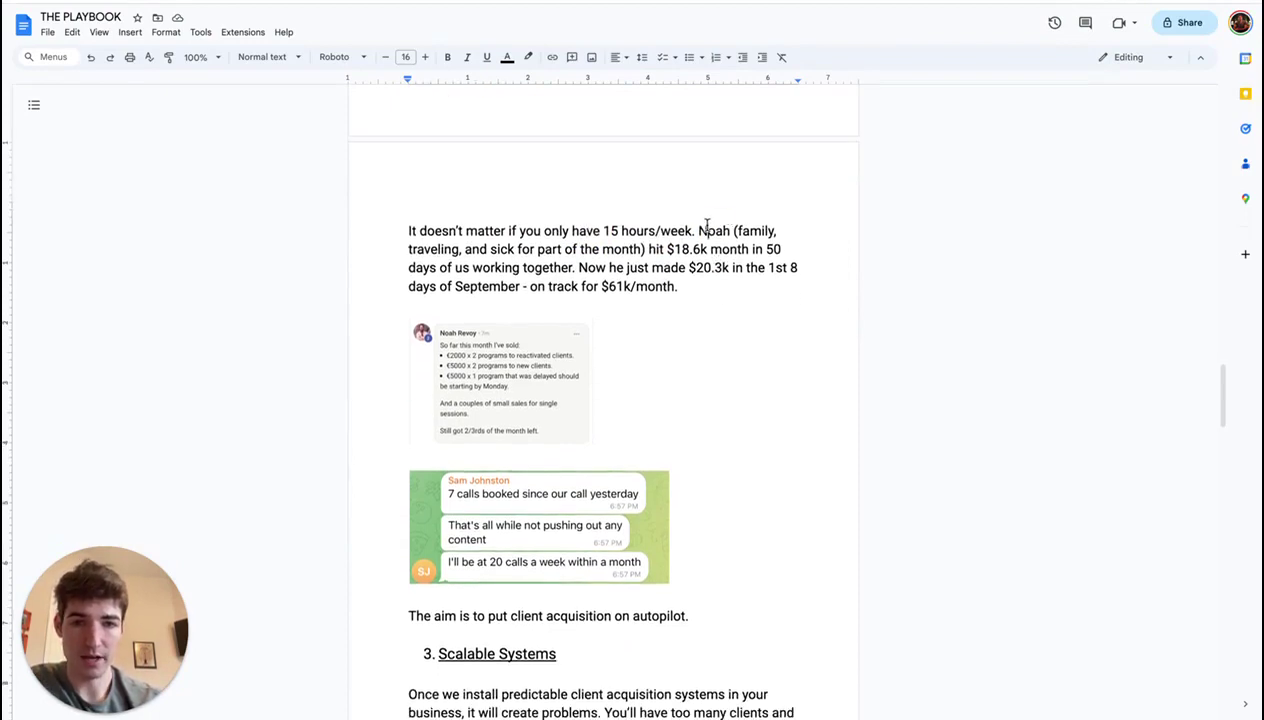
# Go through the client example under Autopilot line by line, covering the client's circumstances, monthly results and September revenue
pyautogui.click(740, 231)
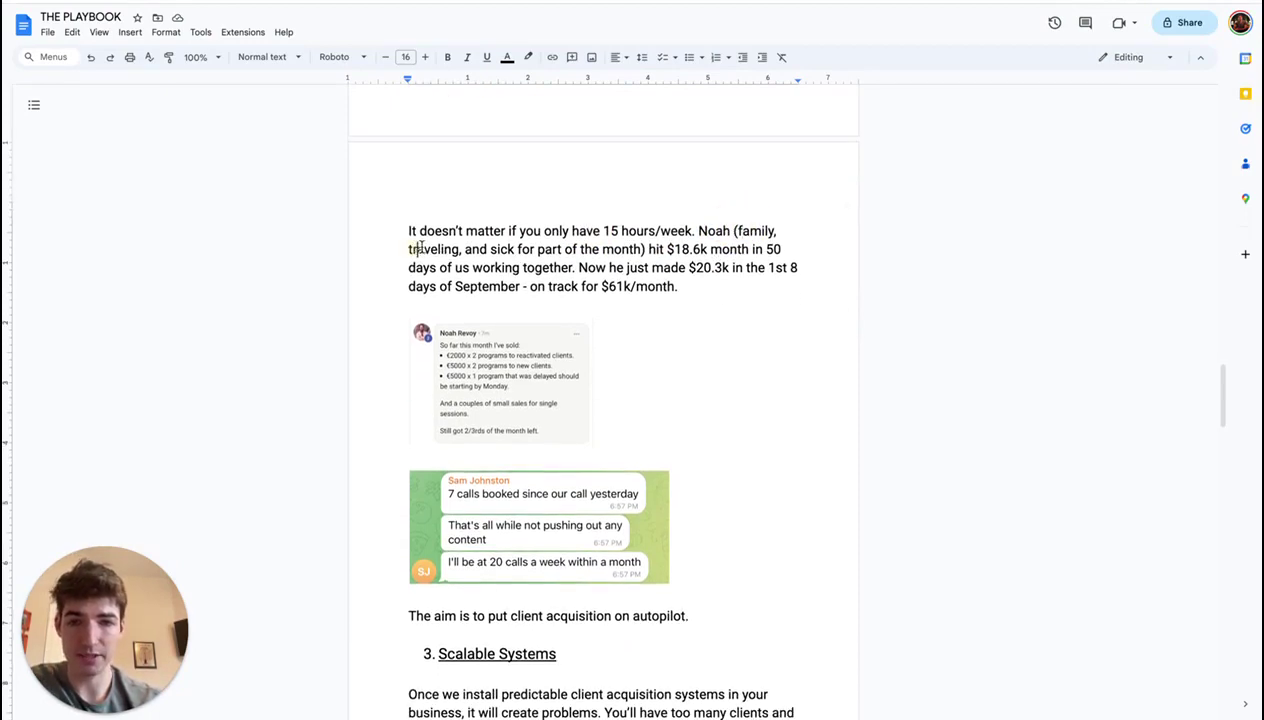
pyautogui.moveTo(465, 249); pyautogui.dragTo(791, 244)
pyautogui.click(650, 249)
pyautogui.click(785, 249)
pyautogui.moveTo(408, 268); pyautogui.dragTo(771, 238)
pyautogui.click(565, 262)
pyautogui.scroll(-1, 620, 270)
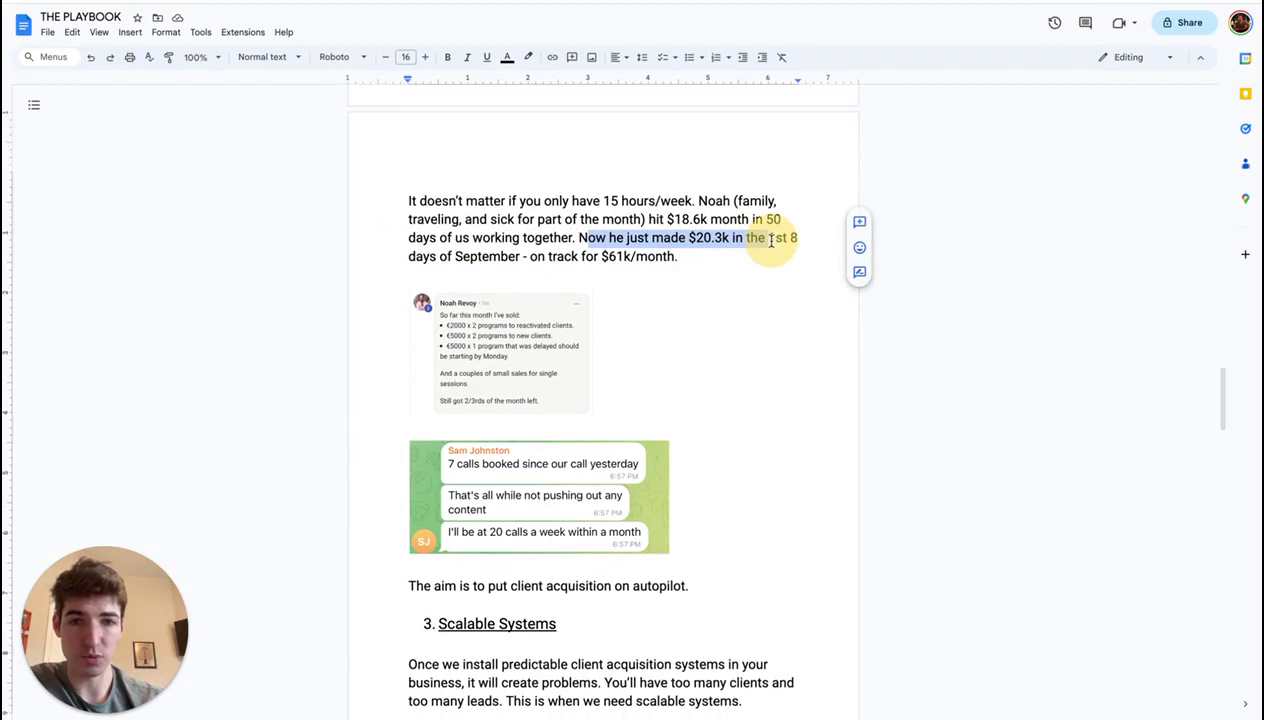
pyautogui.click(776, 236)
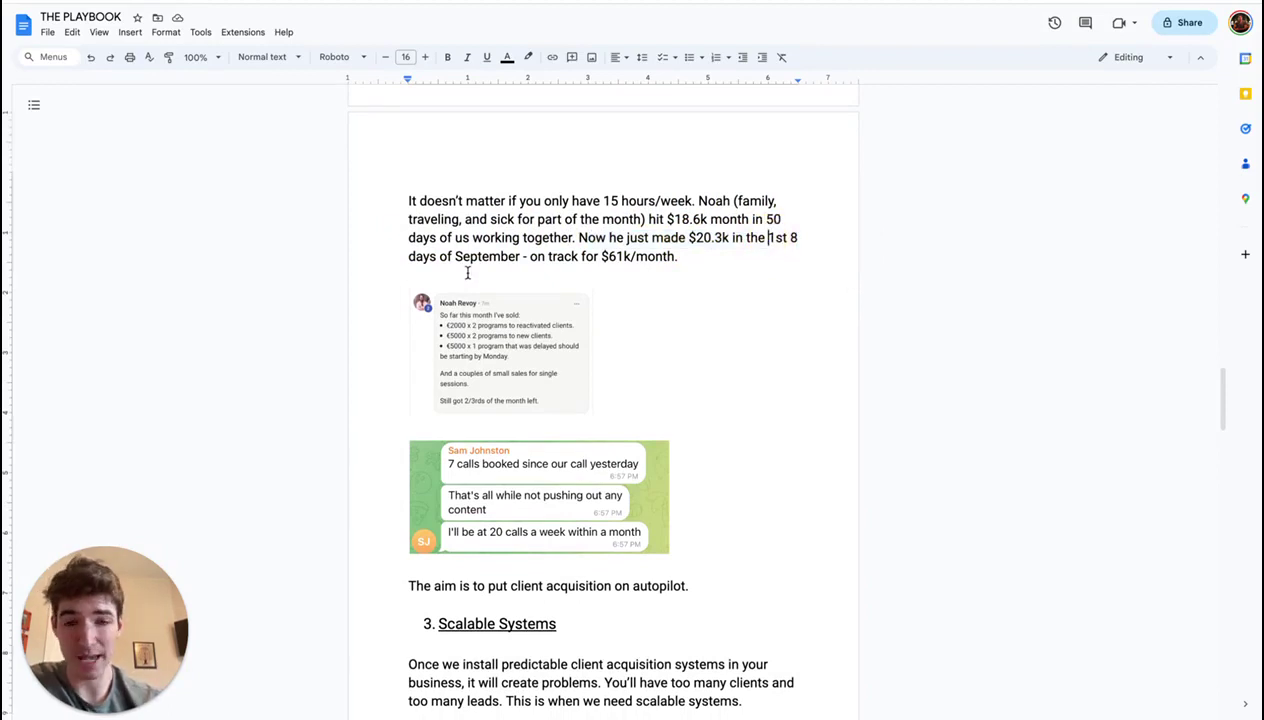
pyautogui.moveTo(530, 258); pyautogui.dragTo(493, 219)
pyautogui.click(677, 257)
pyautogui.click(493, 219)
# Examine the two client message screenshots under Autopilot and the section's closing line about client acquisition
pyautogui.scroll(-2, 500, 262)
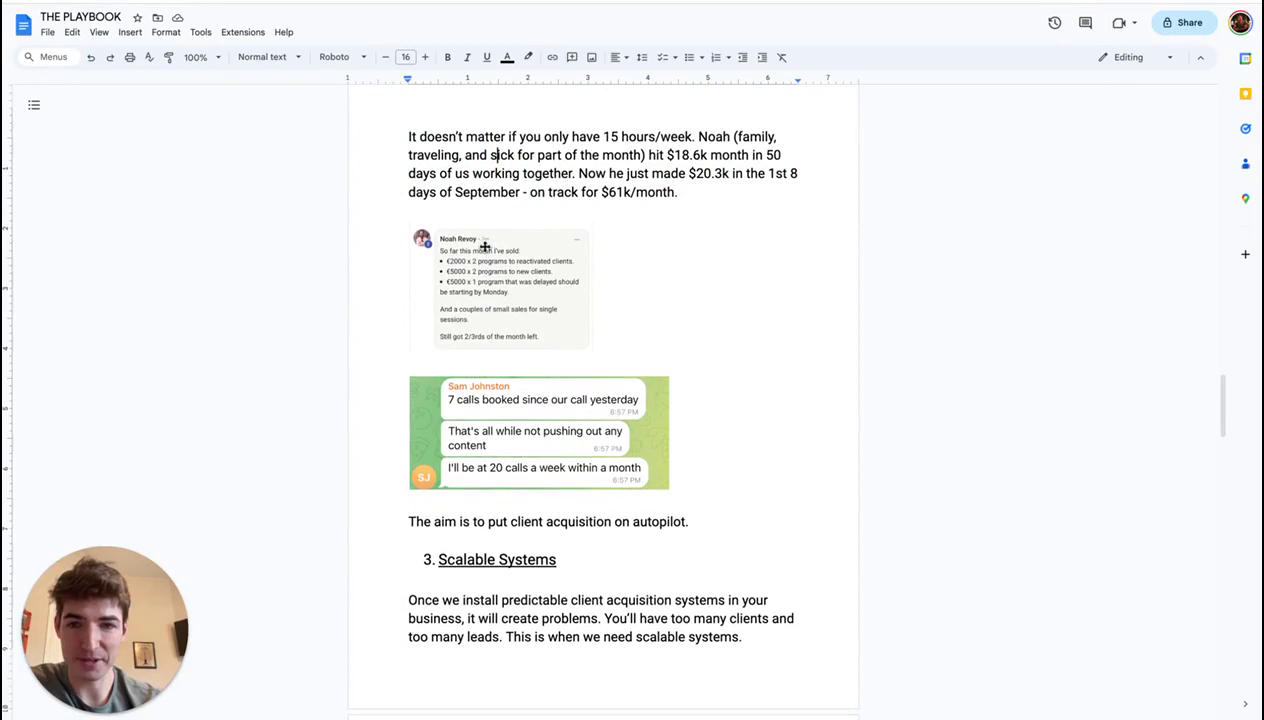
pyautogui.scroll(-2, 610, 164)
pyautogui.scroll(1, 620, 226)
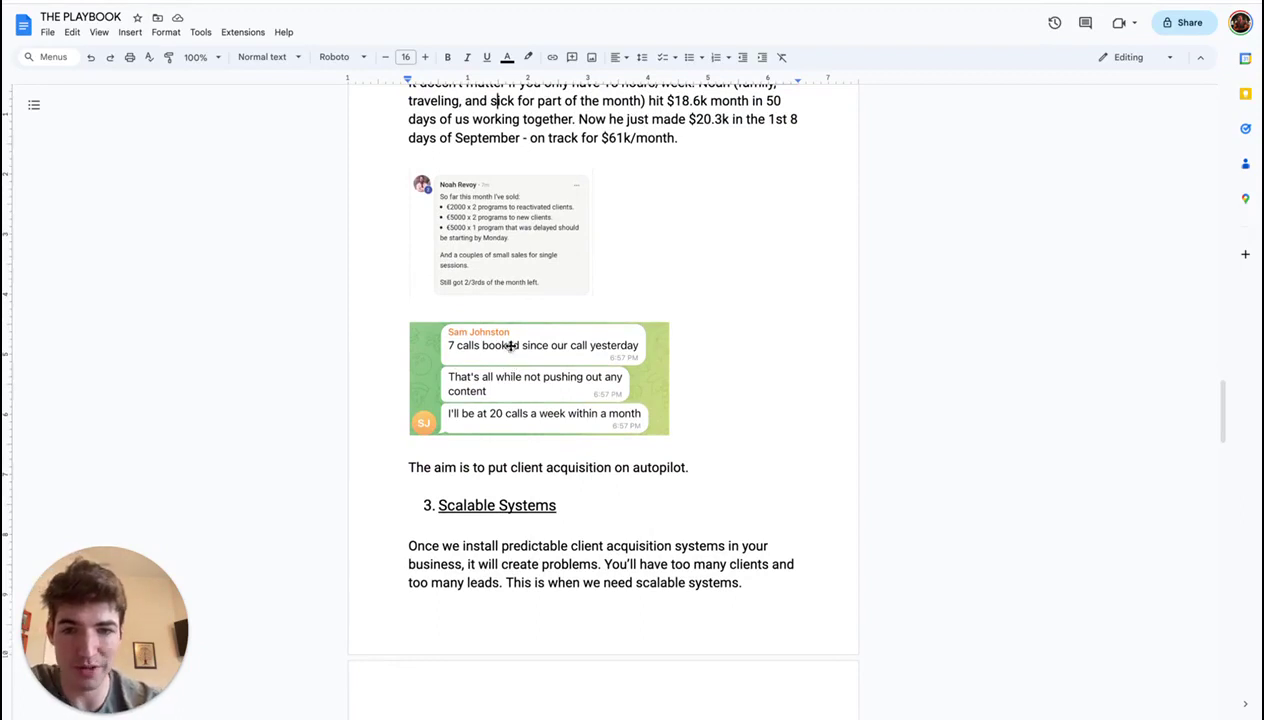
pyautogui.scroll(-1, 438, 464)
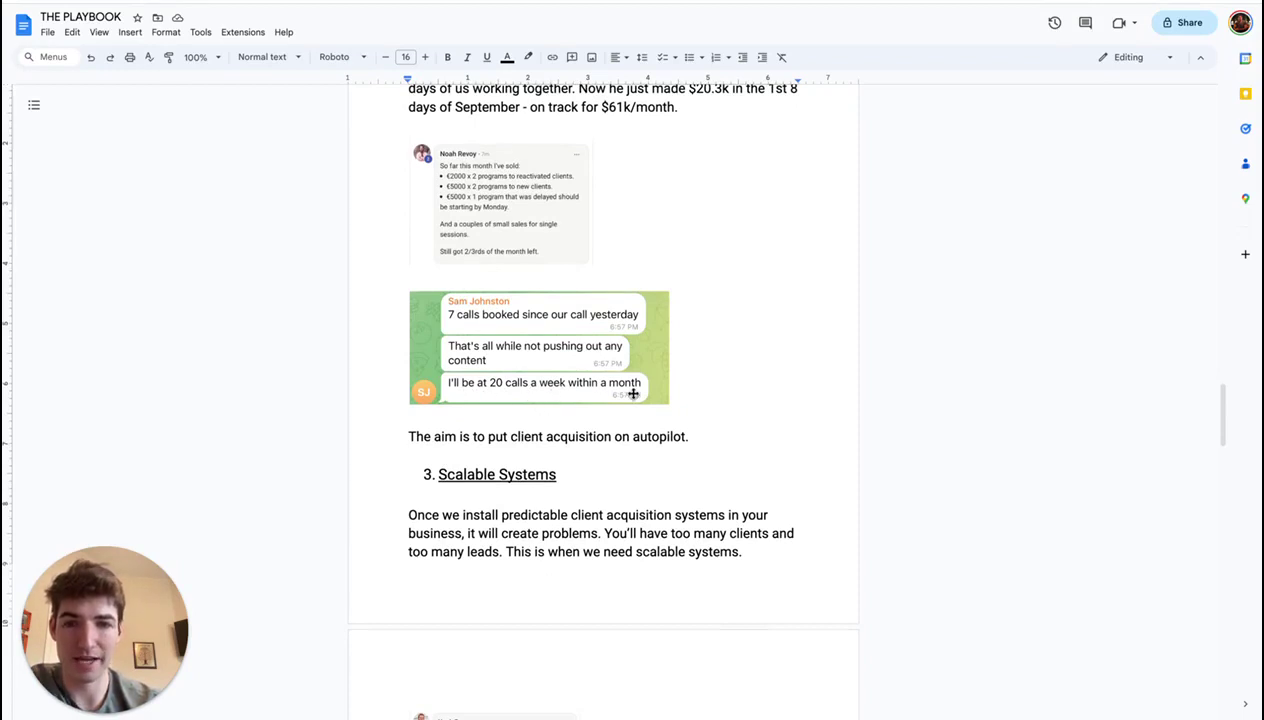
pyautogui.scroll(-2, 497, 414)
# Return to the Money Maker Calculator in Google Sheets and review the daily outreach figure beside the Outbound block
pyautogui.scroll(3, 496, 416)
pyautogui.scroll(6, 496, 416)
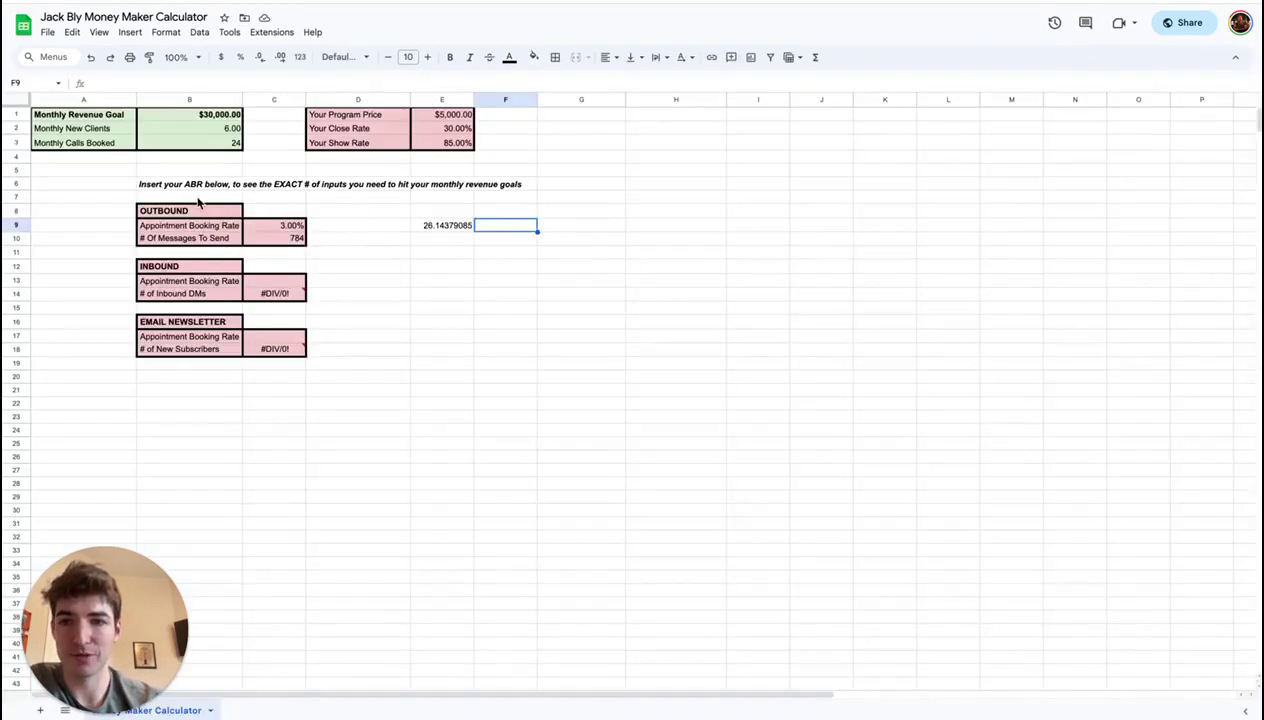
pyautogui.click(386, 229)
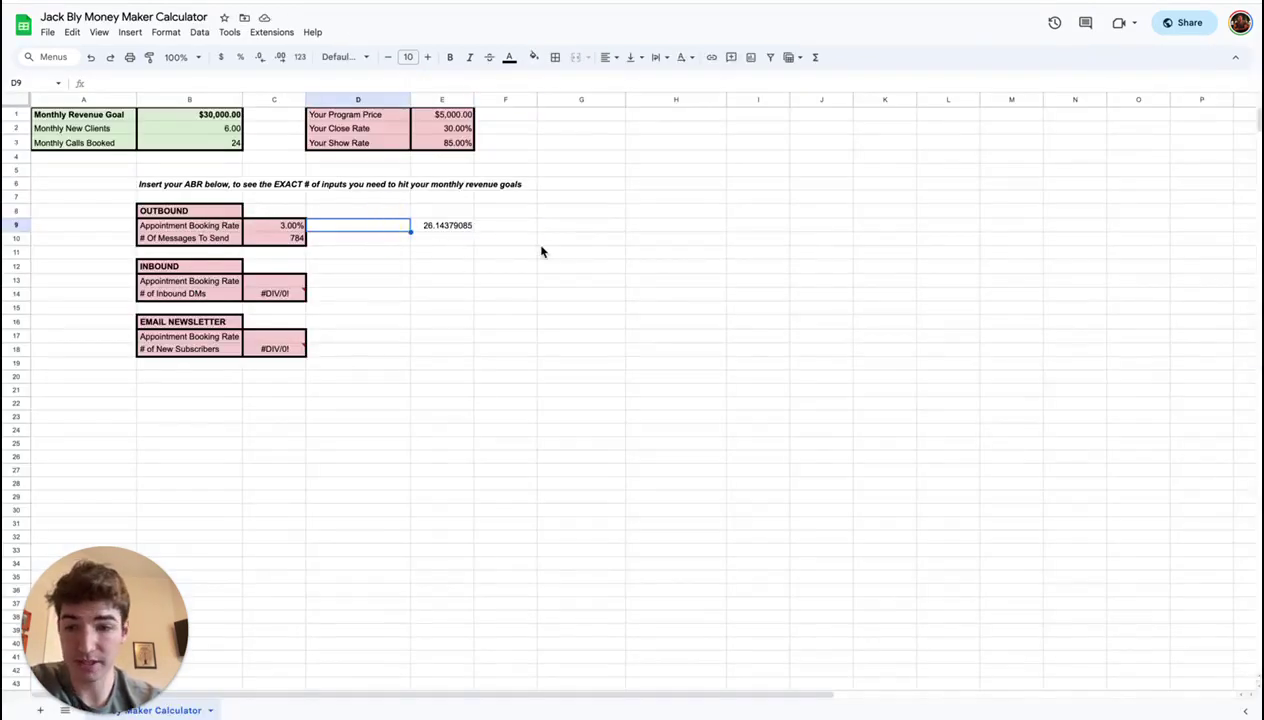
pyautogui.click(559, 231)
pyautogui.click(450, 227)
pyautogui.click(522, 229)
pyautogui.click(577, 232)
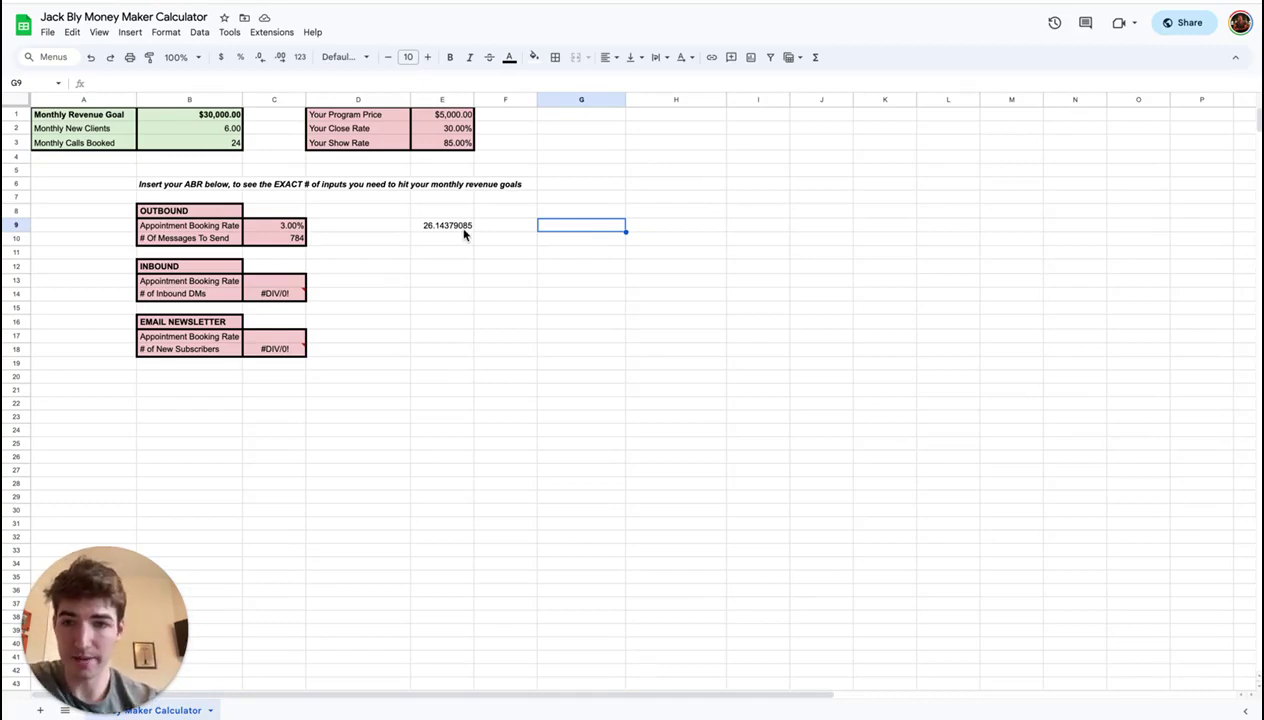
# Set the Email Newsletter Appointment Booking Rate to 3%
pyautogui.click(369, 340)
pyautogui.click(283, 340)
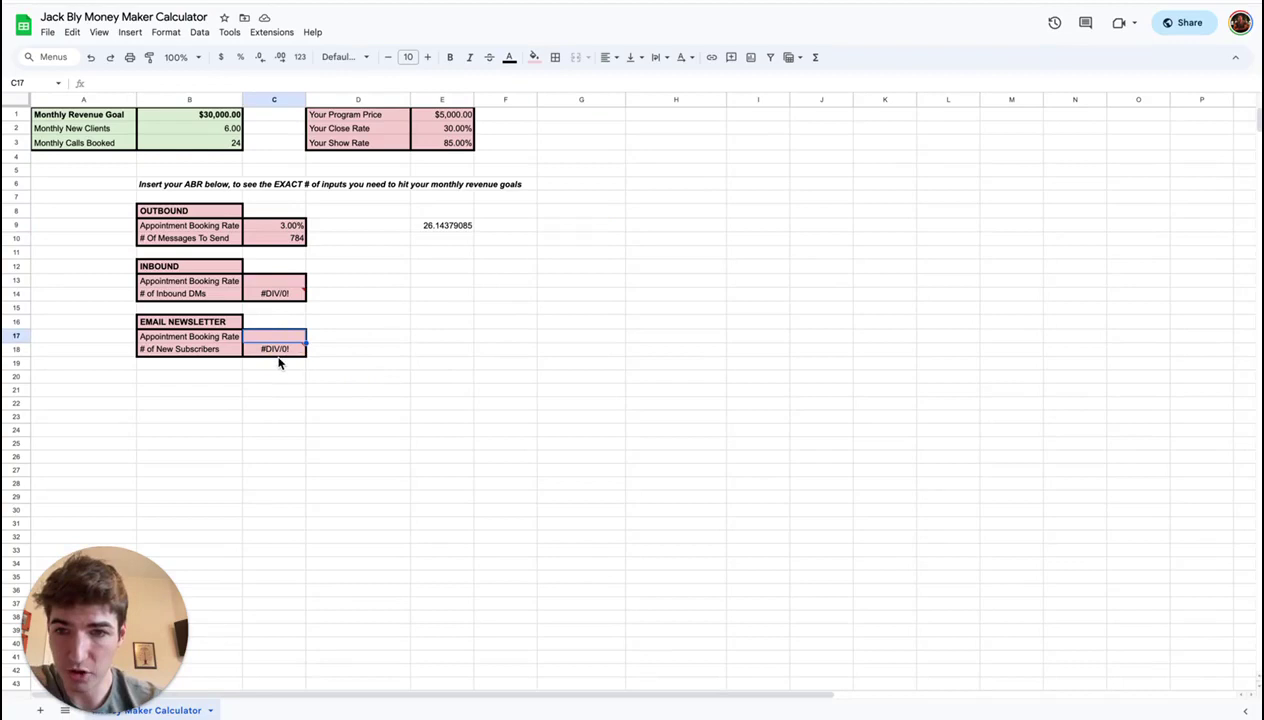
pyautogui.write('3')
pyautogui.click(385, 352)
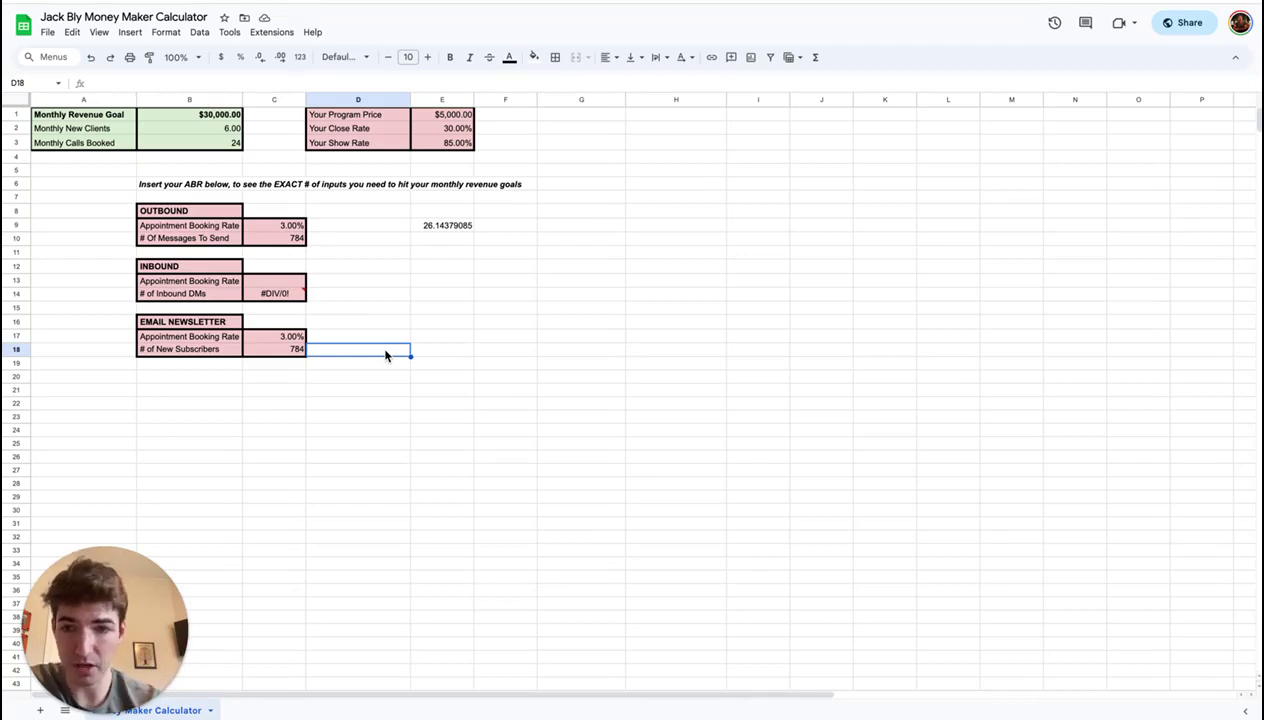
# Add the note "New subs = $1" in cell E17 beside the Email Newsletter block
pyautogui.click(432, 336)
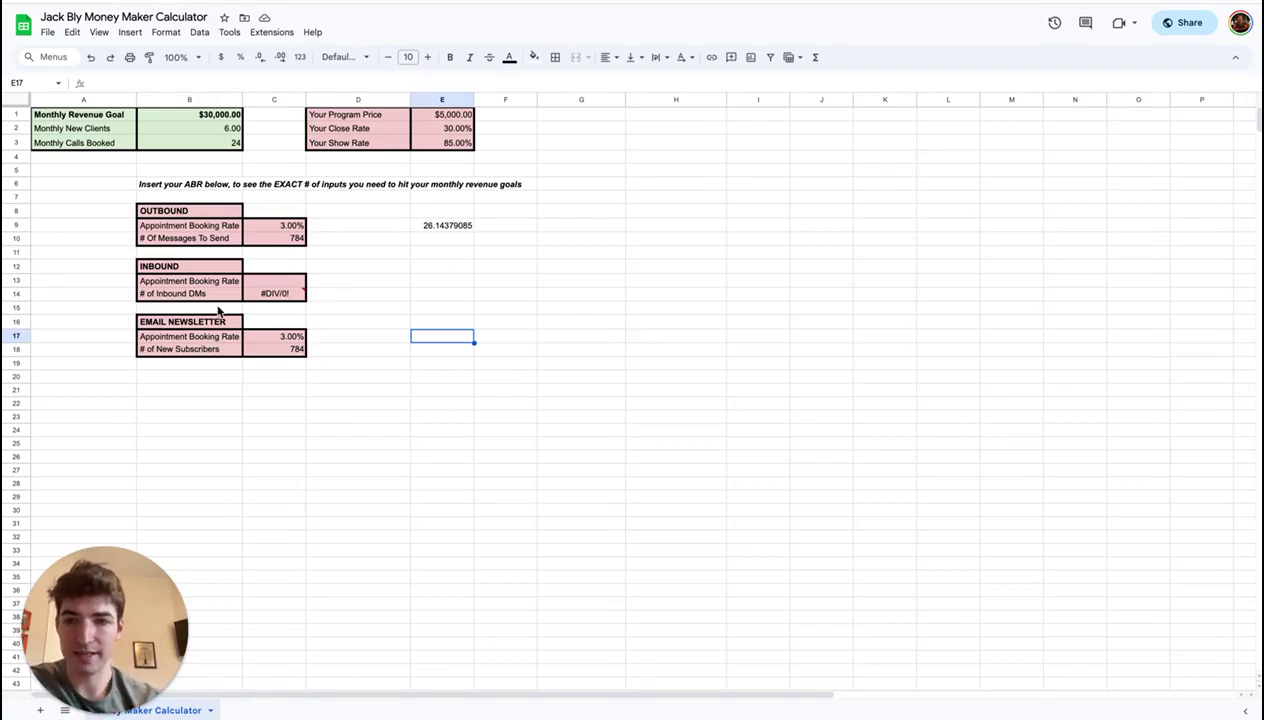
pyautogui.click(391, 377)
pyautogui.click(439, 337)
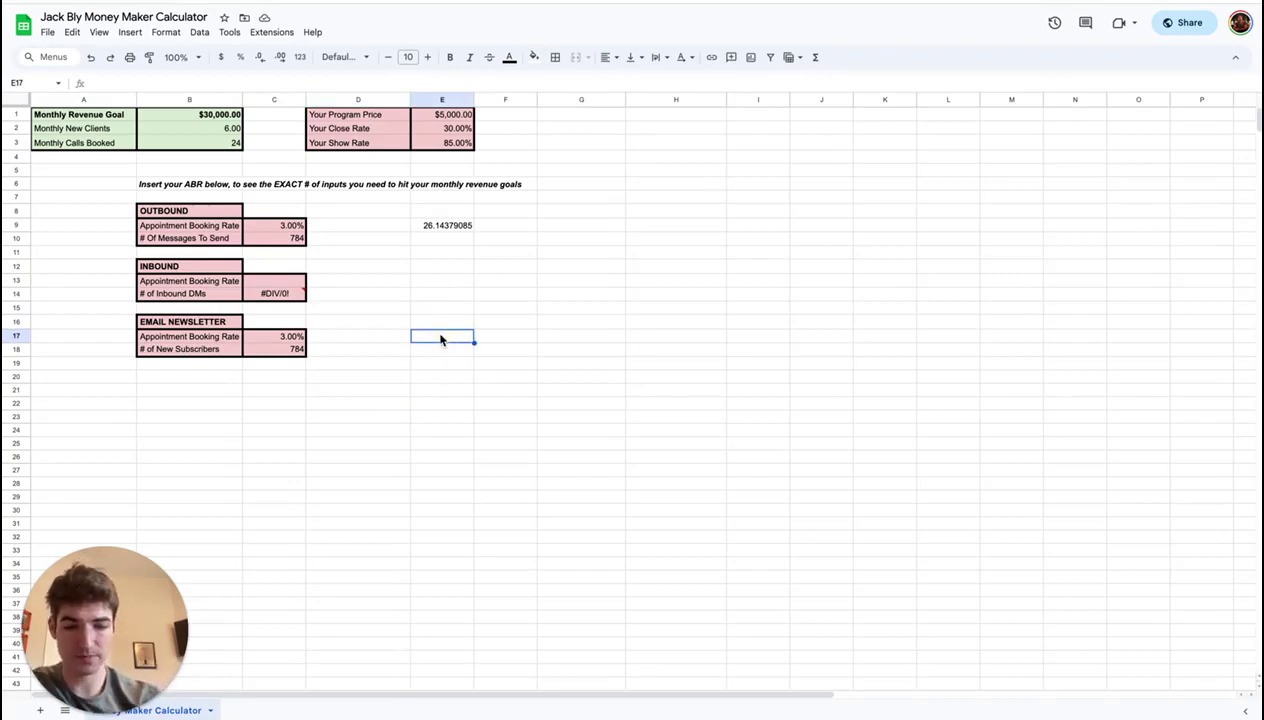
pyautogui.write('Ne')
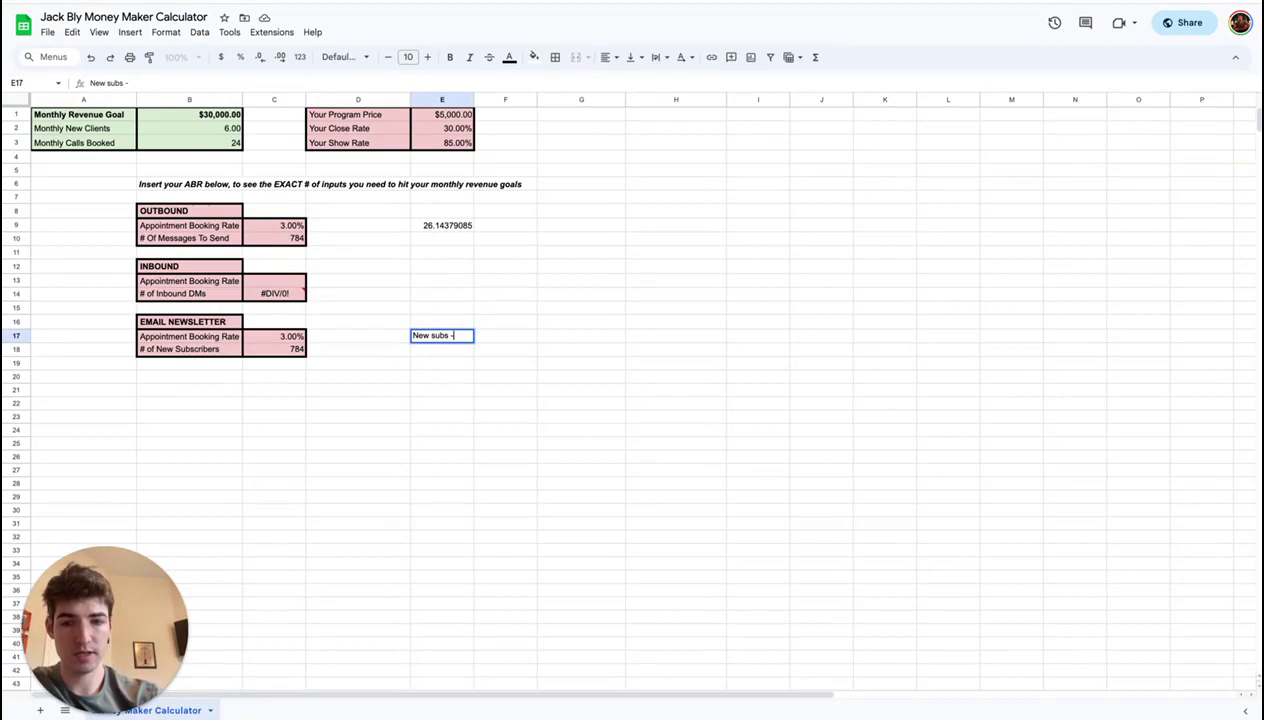
pyautogui.write('w subs = $1')
pyautogui.press('Return')
pyautogui.click(518, 338)
pyautogui.click(415, 362)
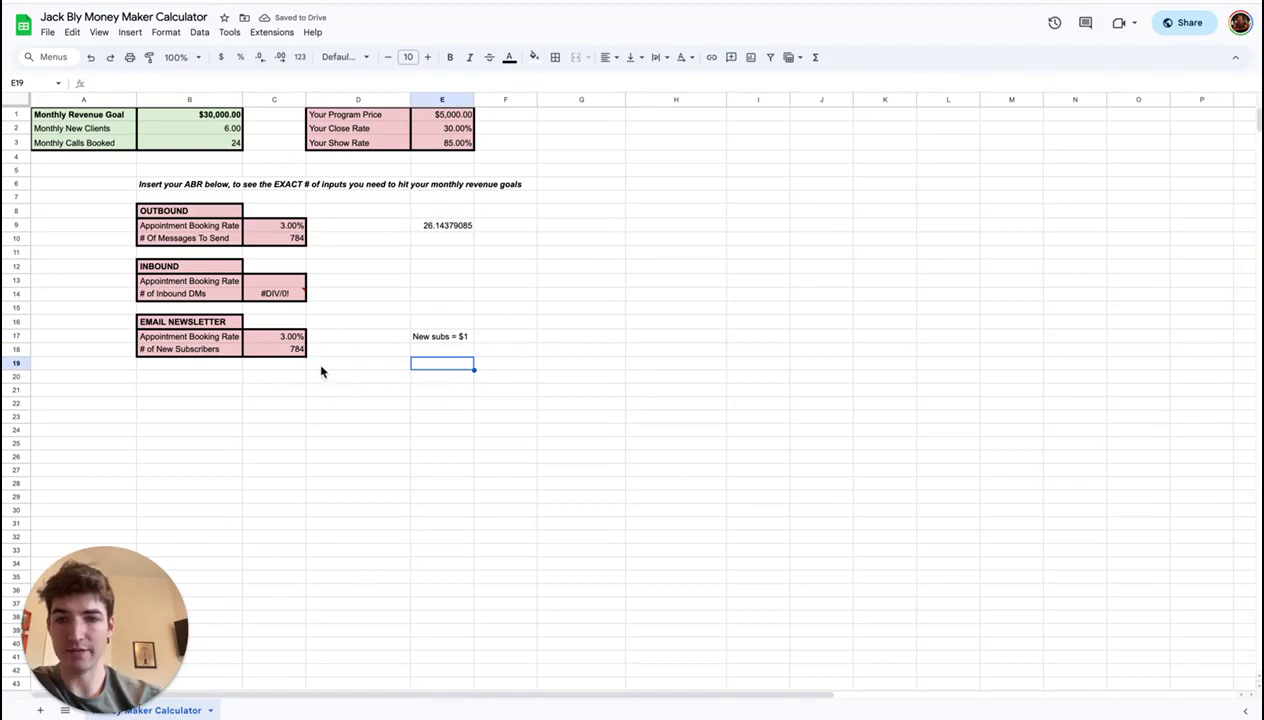
# Enter the note "Spend $784 in ads" in cell G17
pyautogui.click(516, 350)
pyautogui.click(567, 339)
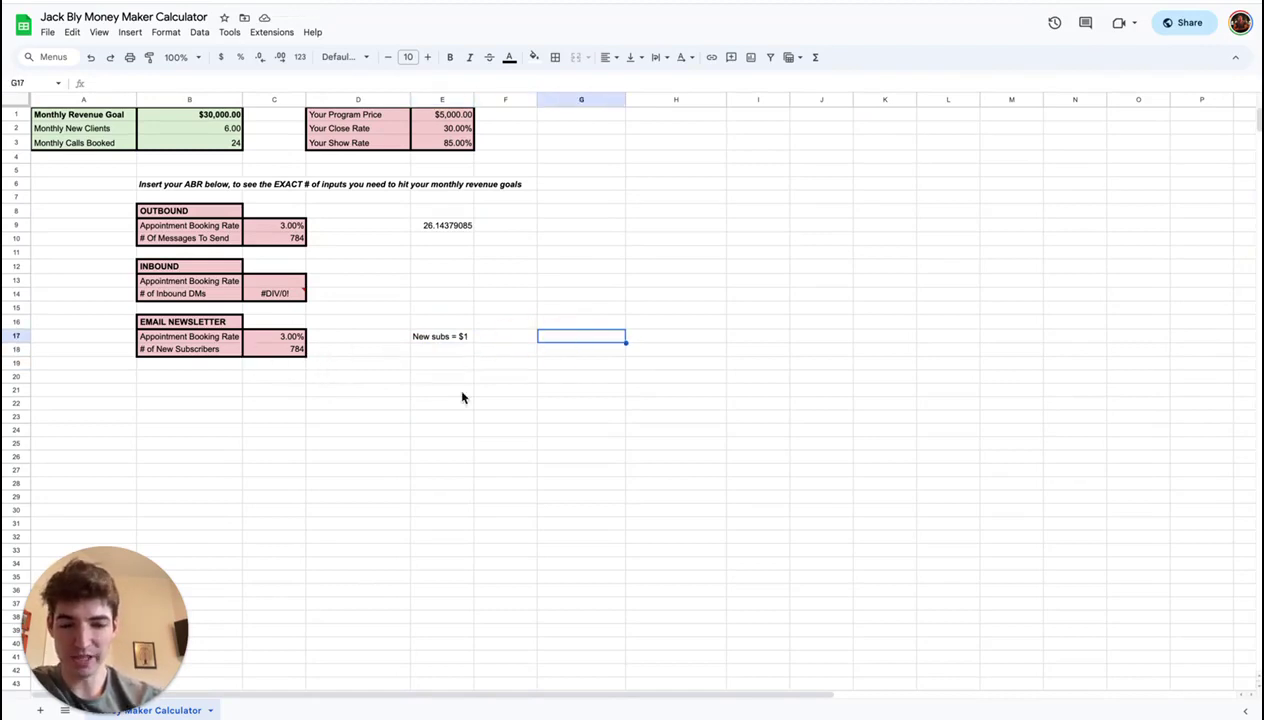
pyautogui.write('Spend $784 in')
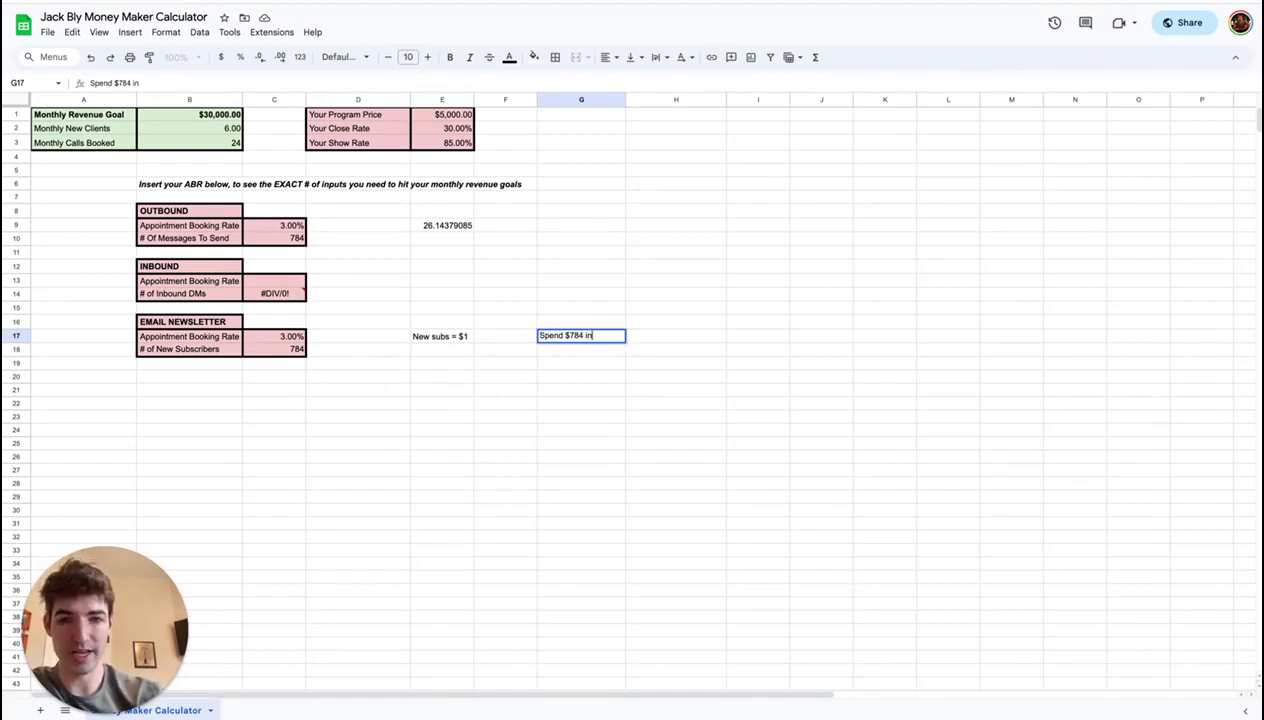
pyautogui.write(' ads')
pyautogui.press('Return')
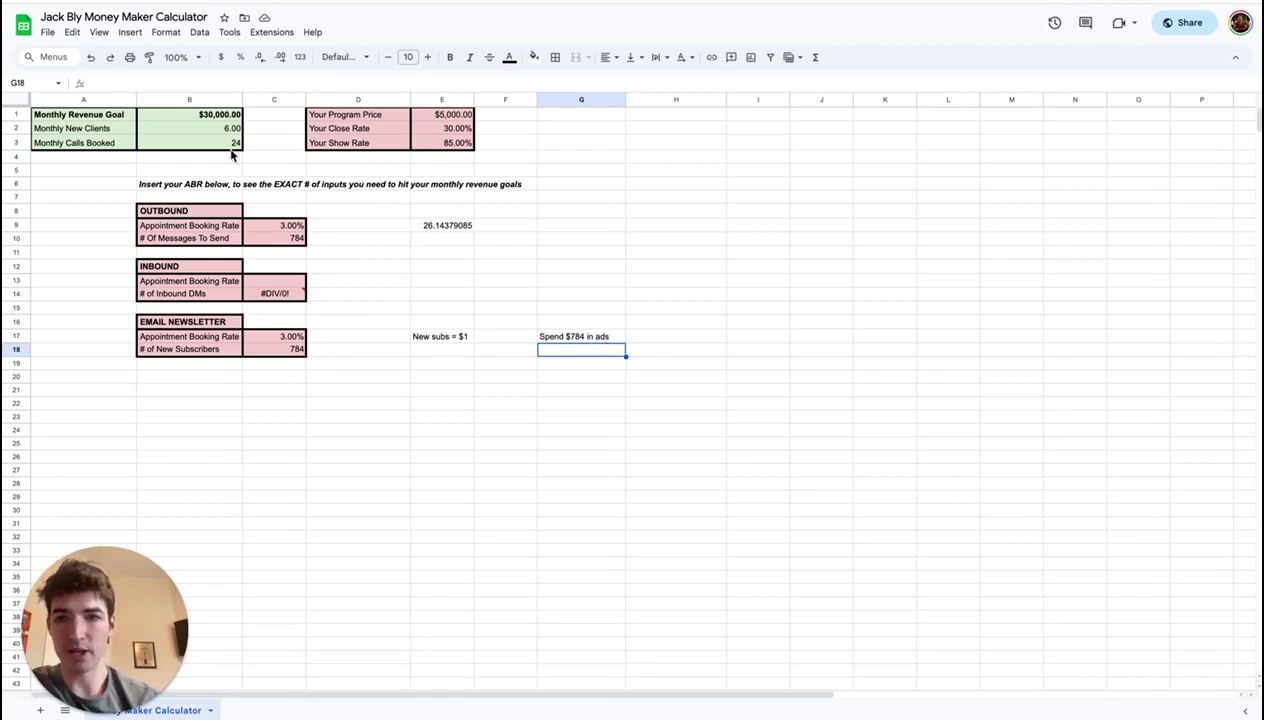
# Raise the Monthly Revenue Goal to 40,000 and check the number of new newsletter subscribers required
pyautogui.click(222, 116)
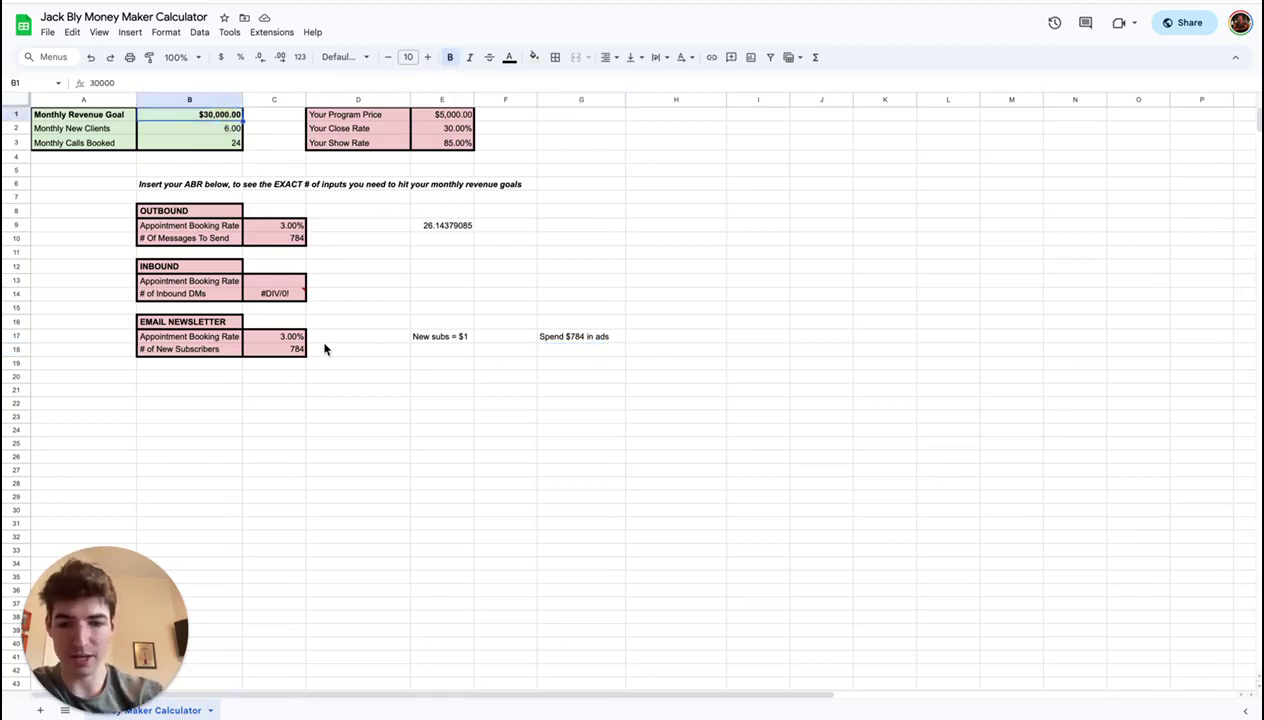
pyautogui.write('4')
pyautogui.write('0,000')
pyautogui.press('Return')
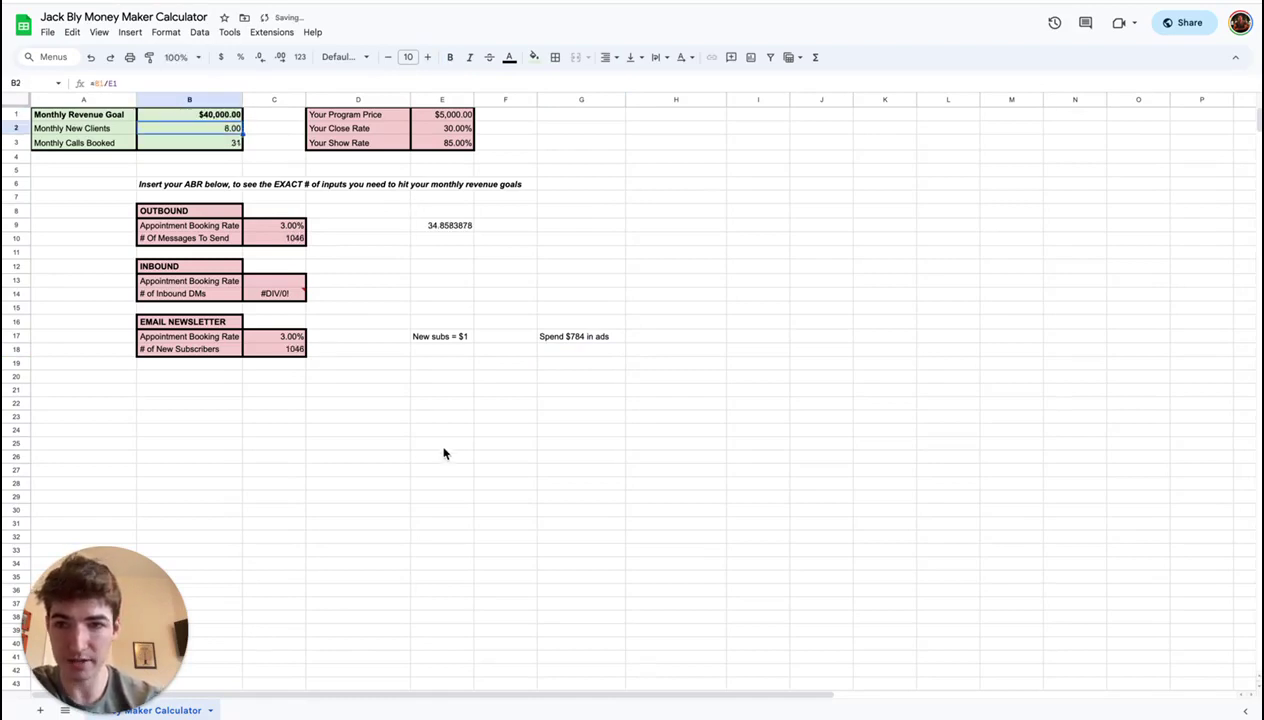
pyautogui.click(291, 350)
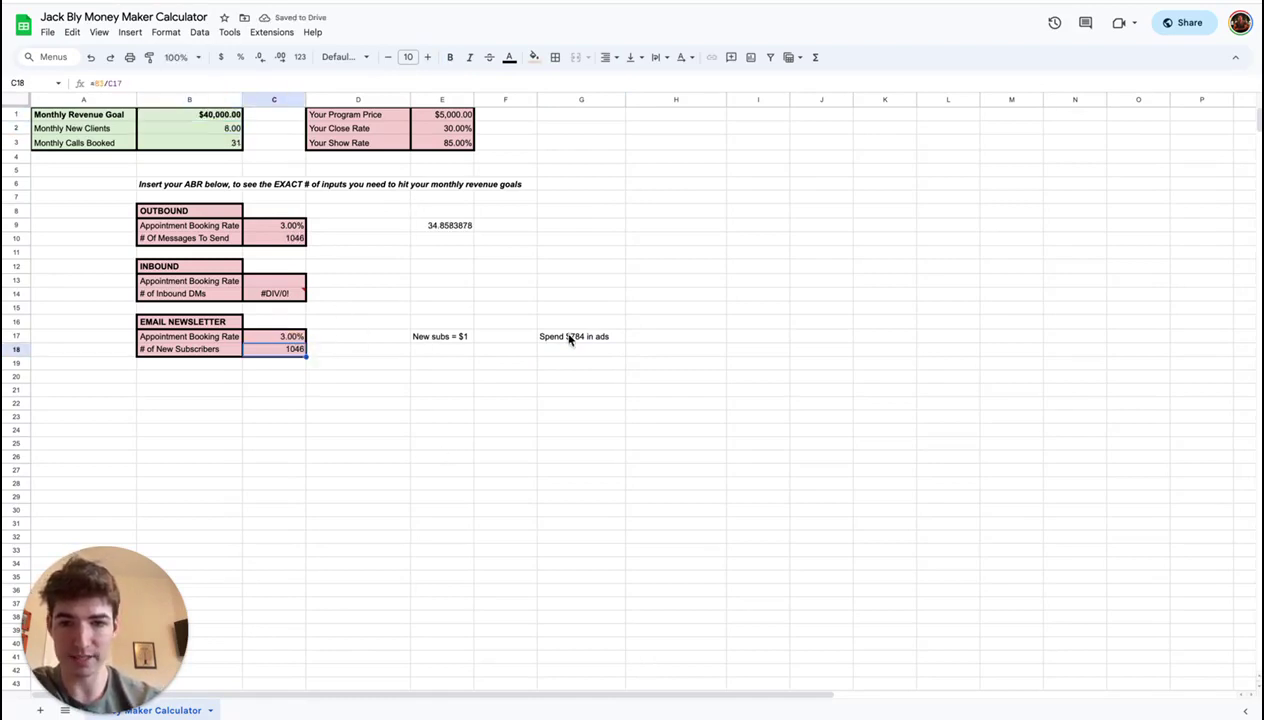
# Update the ad spend note in G17 to read "Spend $1046 in ads"
pyautogui.click(564, 340)
pyautogui.doubleClick(127, 83)
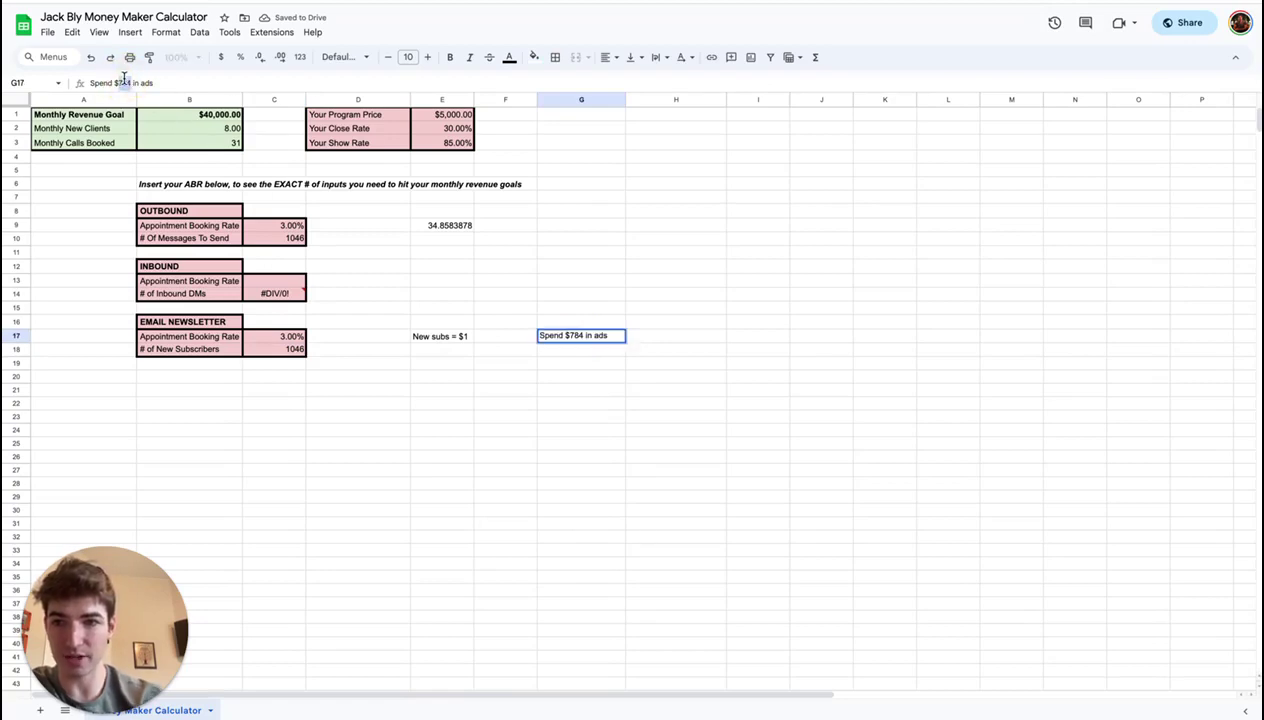
pyautogui.write('1046')
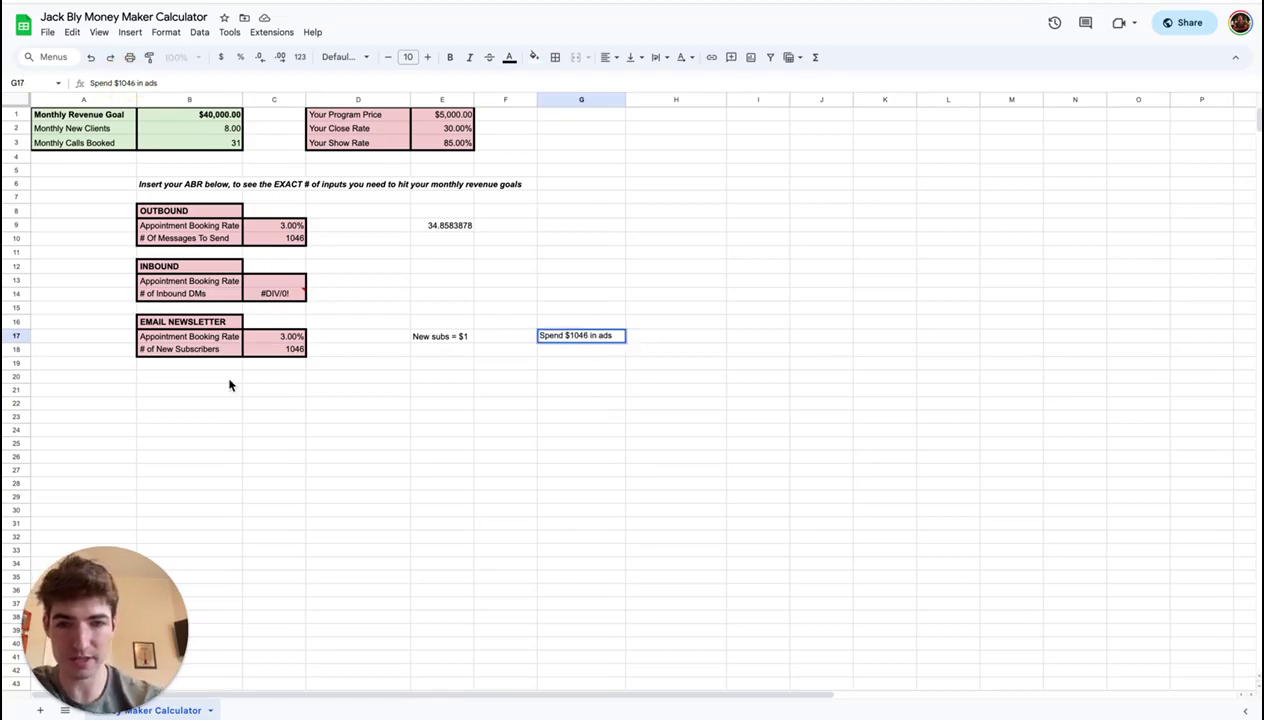
pyautogui.click(229, 381)
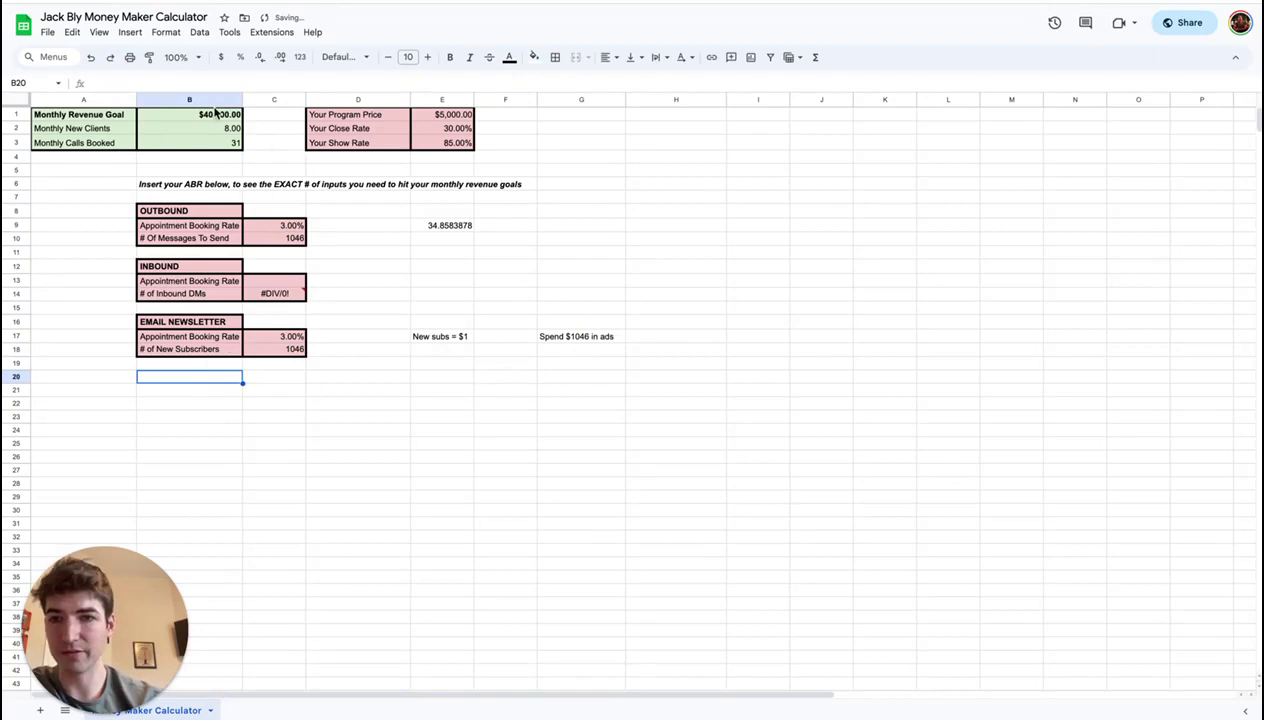
# Change the subscriber cost note in E17 to "New subs = $1.10"
pyautogui.click(462, 337)
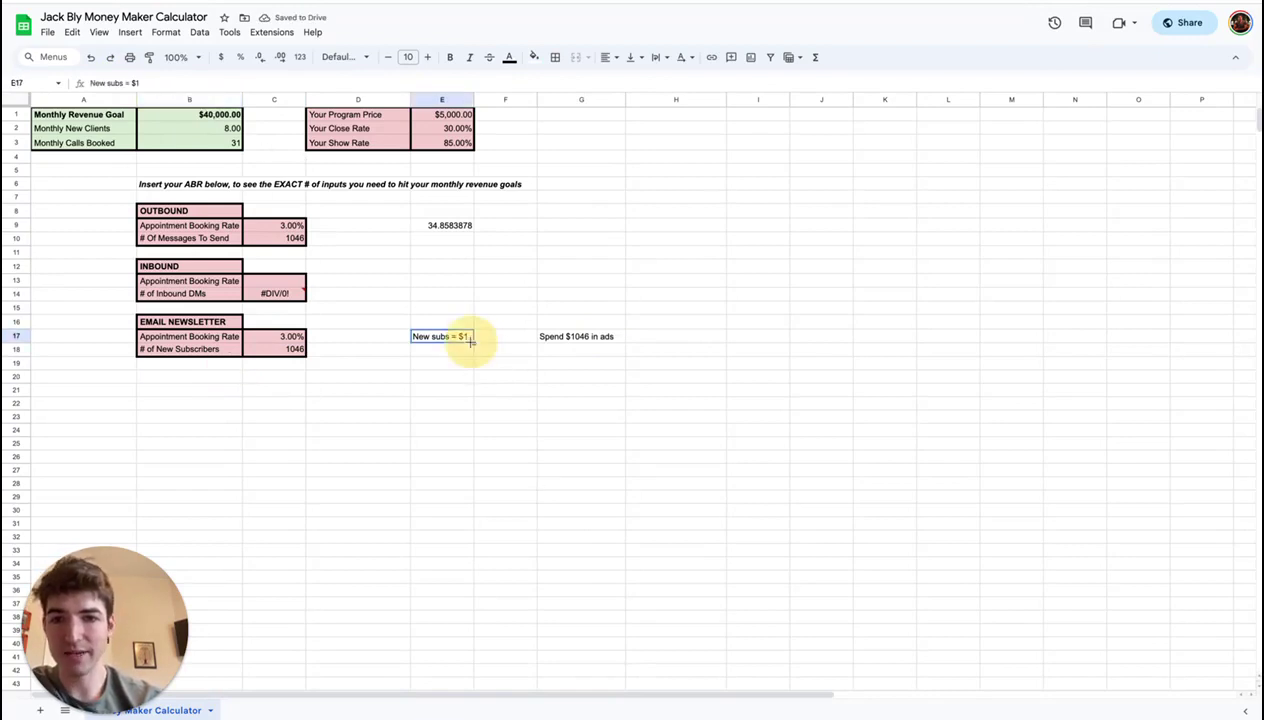
pyautogui.click(192, 83)
pyautogui.write('.')
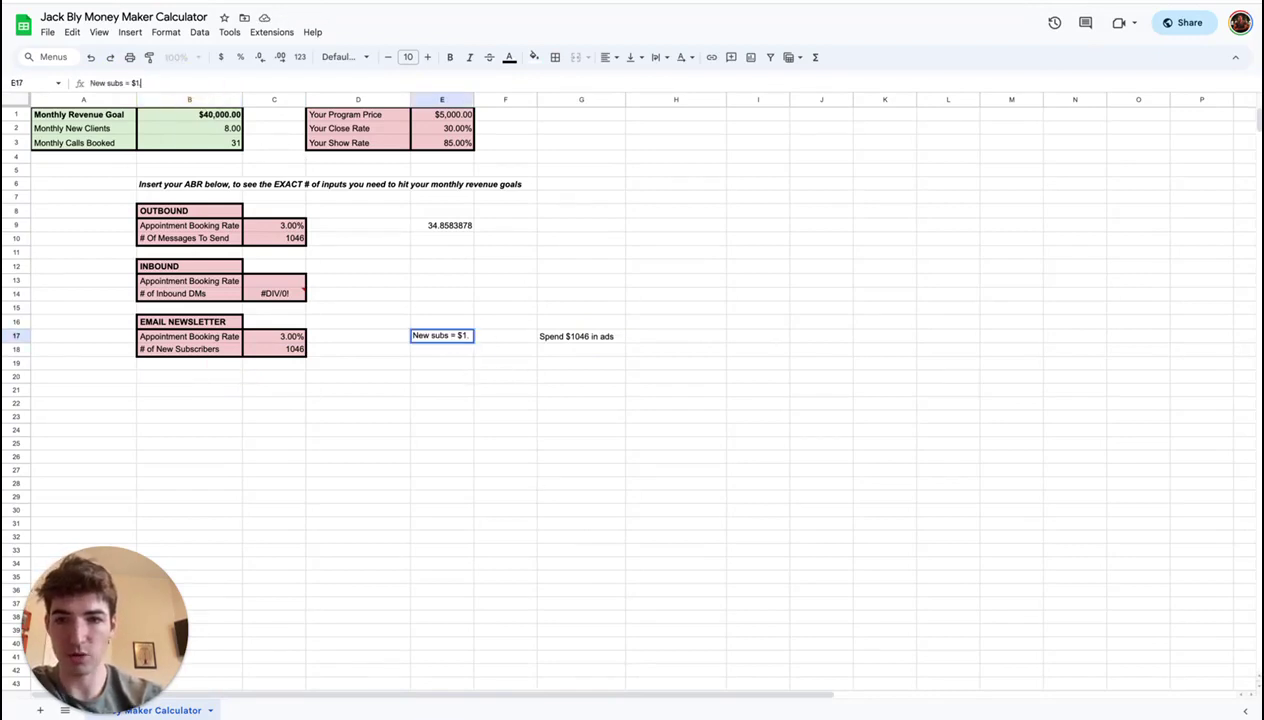
pyautogui.write('10')
pyautogui.press('Return')
pyautogui.click(577, 340)
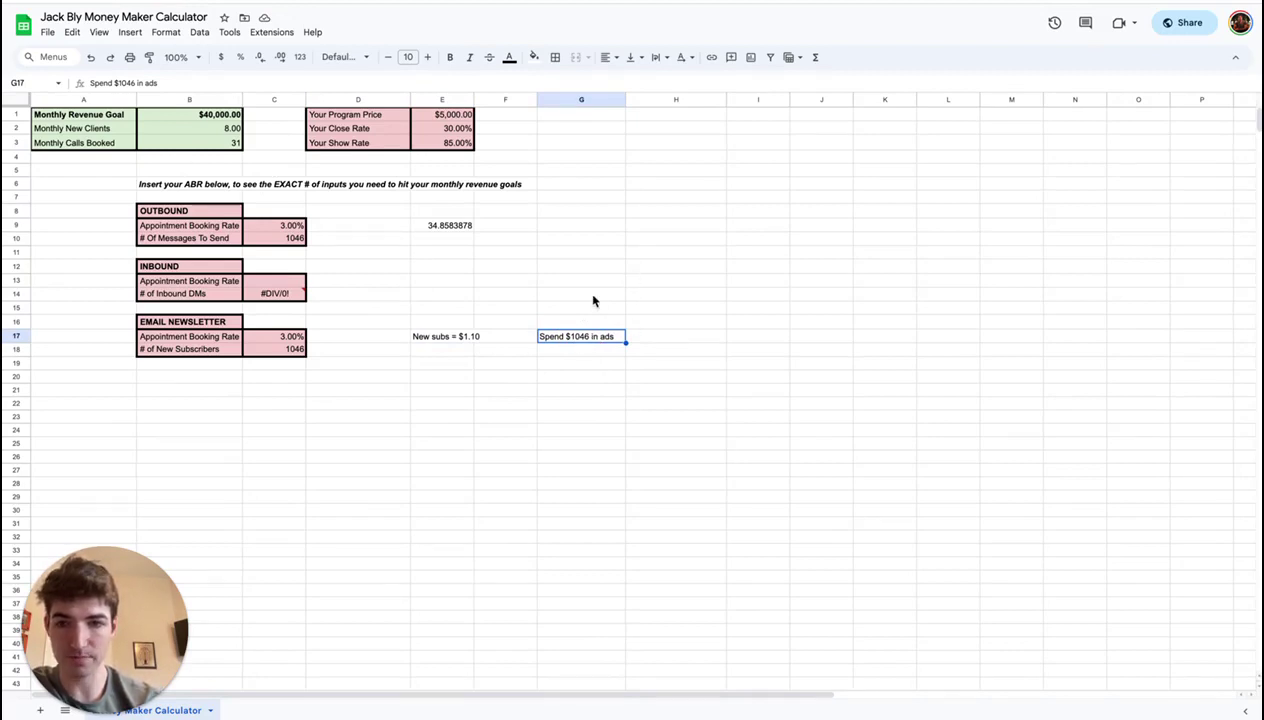
pyautogui.click(459, 308)
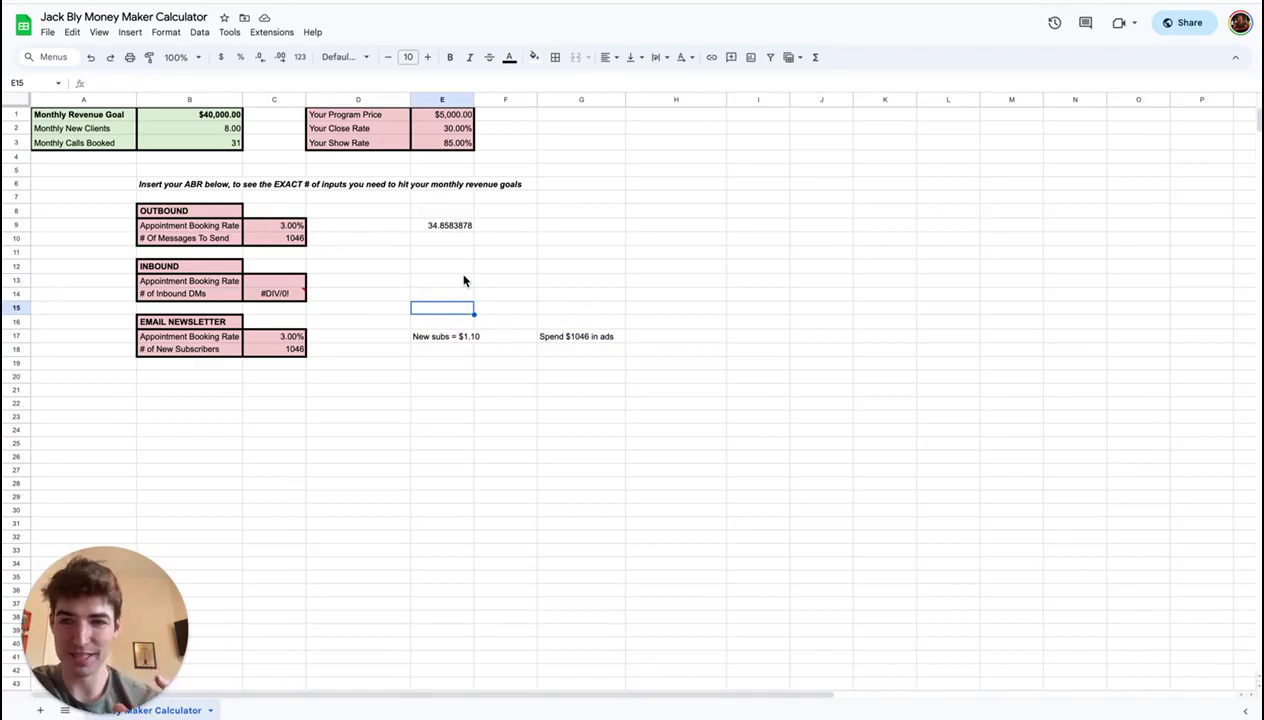
# Highlight the cells around the newsletter cost and ad spend notes in the calculator to review them
pyautogui.moveTo(336, 322); pyautogui.dragTo(643, 443)
pyautogui.click(640, 443)
pyautogui.moveTo(660, 390); pyautogui.dragTo(387, 319)
pyautogui.click(386, 322)
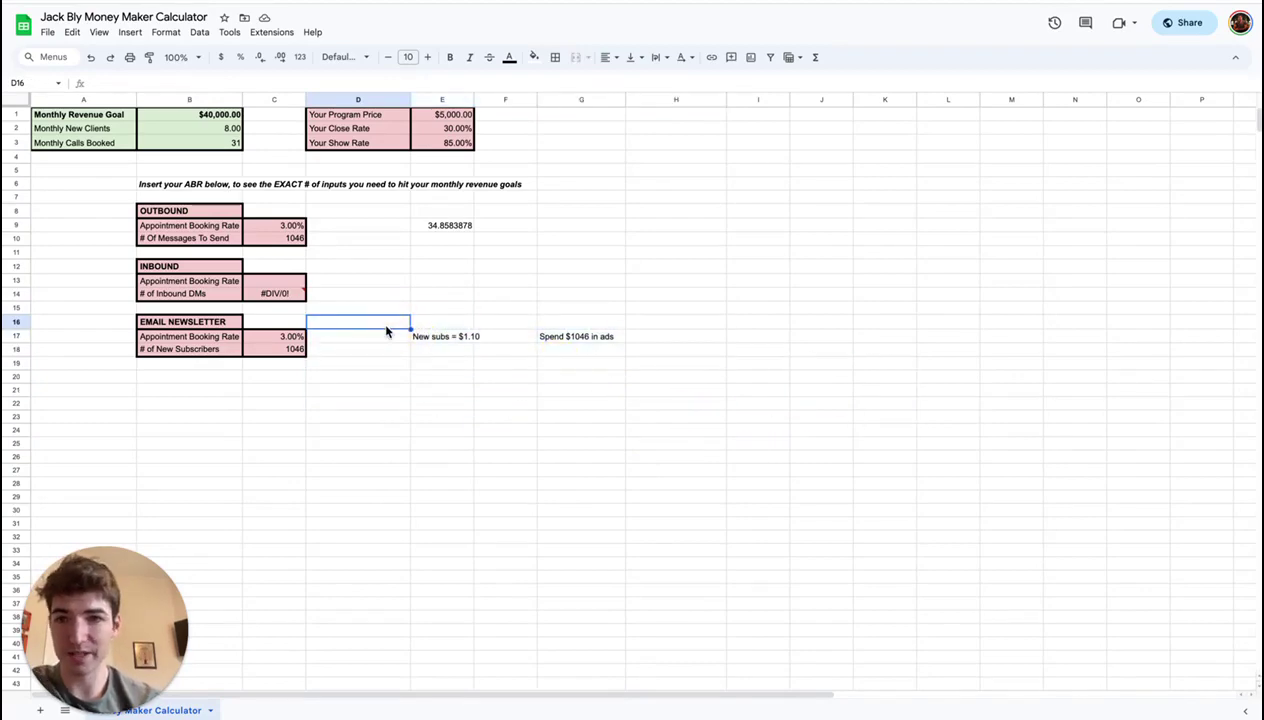
# Switch to THE PLAYBOOK document and highlight the 3 step playbook headline above the Predictability section
pyautogui.hotkey('ctrl', 'Tab')
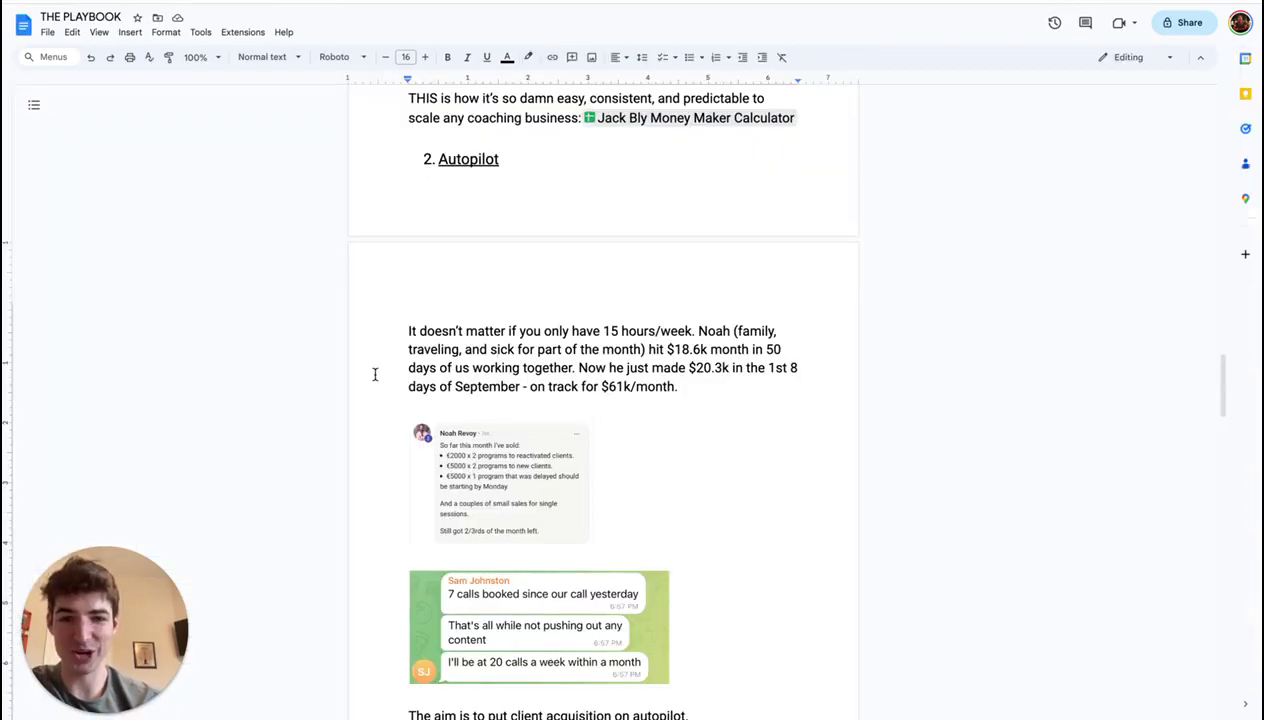
pyautogui.scroll(-5, 375, 374)
pyautogui.scroll(6, 375, 374)
pyautogui.scroll(3, 375, 374)
pyautogui.scroll(-6, 375, 374)
pyautogui.scroll(8, 375, 374)
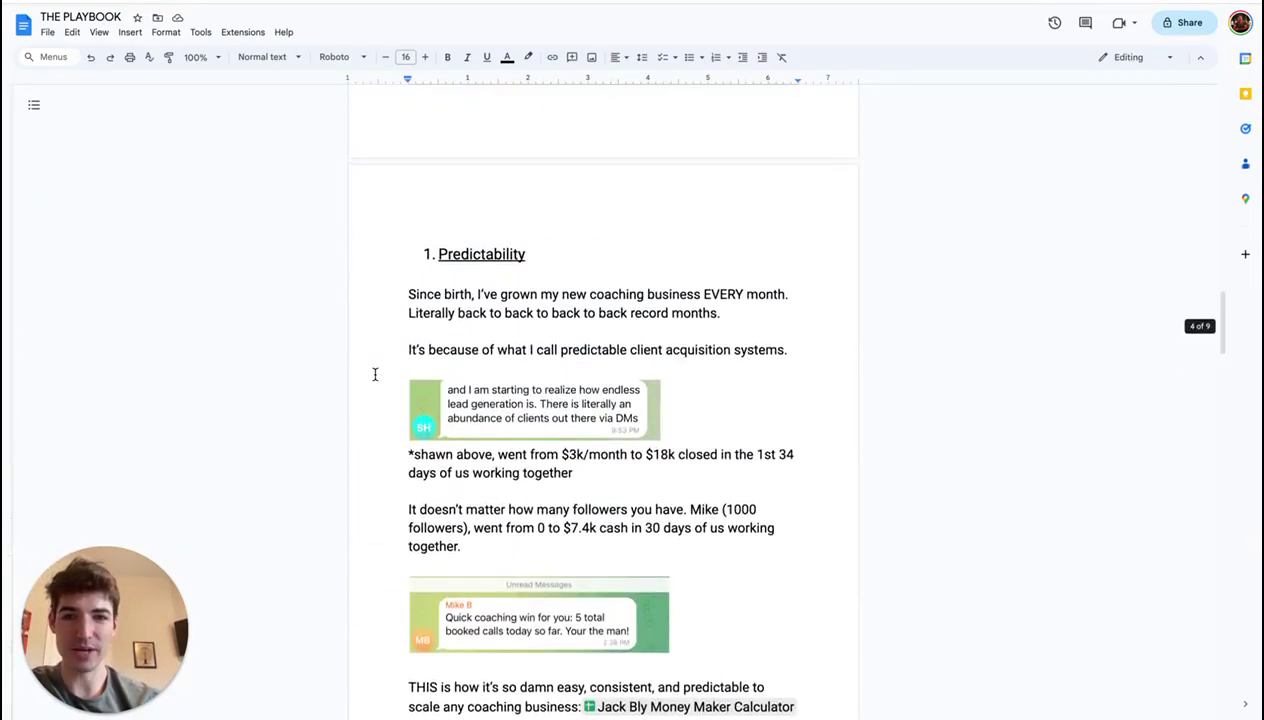
pyautogui.scroll(3, 375, 374)
pyautogui.moveTo(568, 290)
pyautogui.mouseDown()
pyautogui.moveTo(728, 296)
pyautogui.moveTo(739, 311)
pyautogui.moveTo(567, 313)
pyautogui.mouseUp()
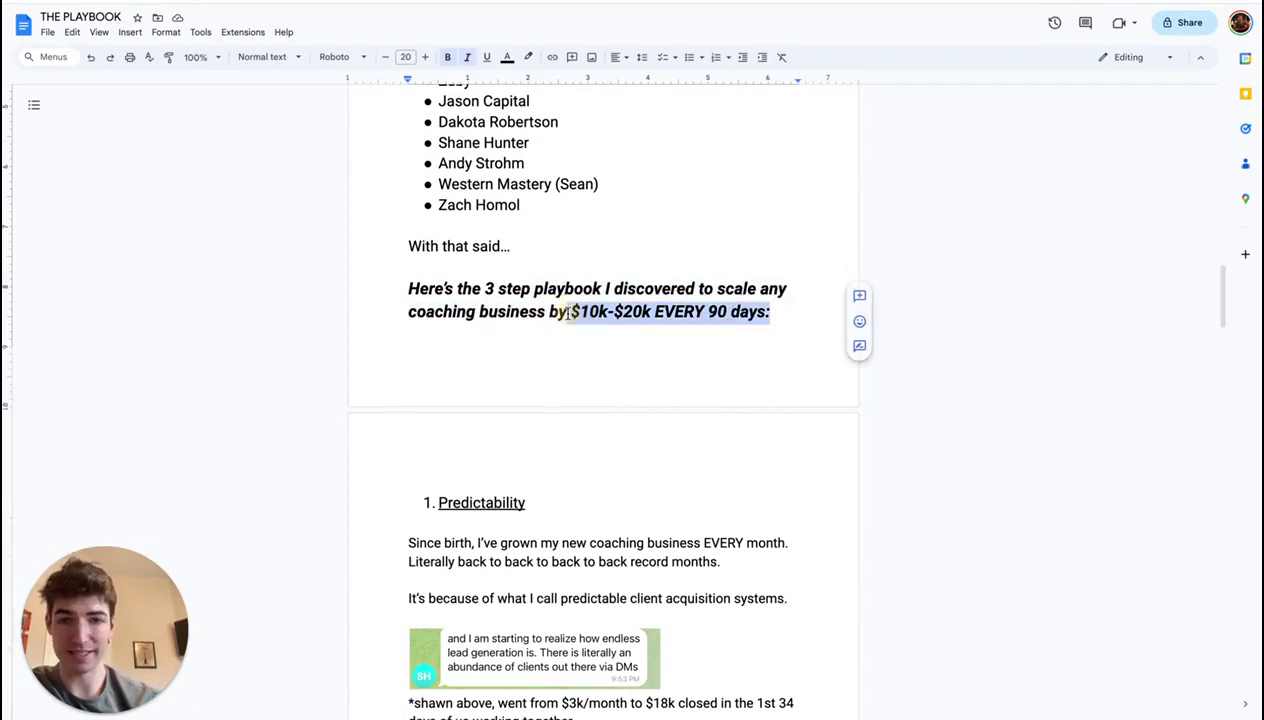
pyautogui.click(795, 312)
pyautogui.keyDown('shift'); pyautogui.click(662, 290); pyautogui.keyUp('shift')
pyautogui.click(662, 290)
# Go to the Scalable Systems section and highlight its intro lines about too many clients and too many leads
pyautogui.scroll(-20, 418, 401)
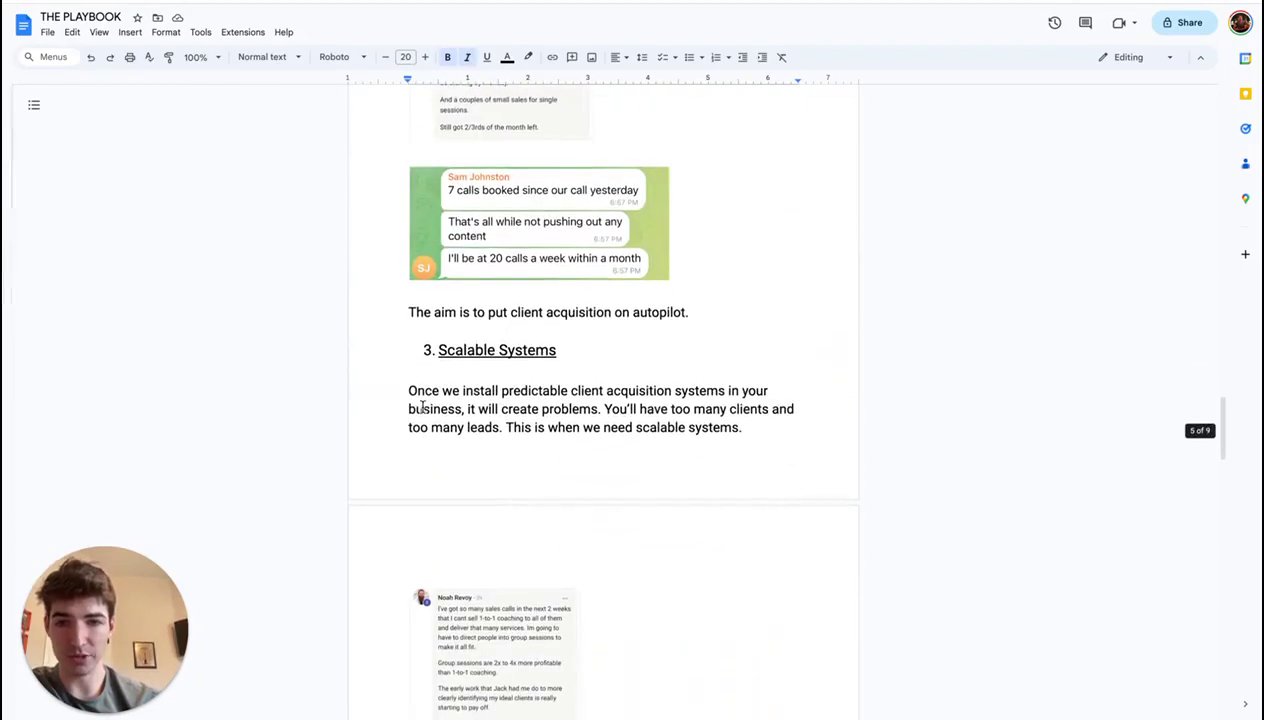
pyautogui.scroll(-2, 422, 412)
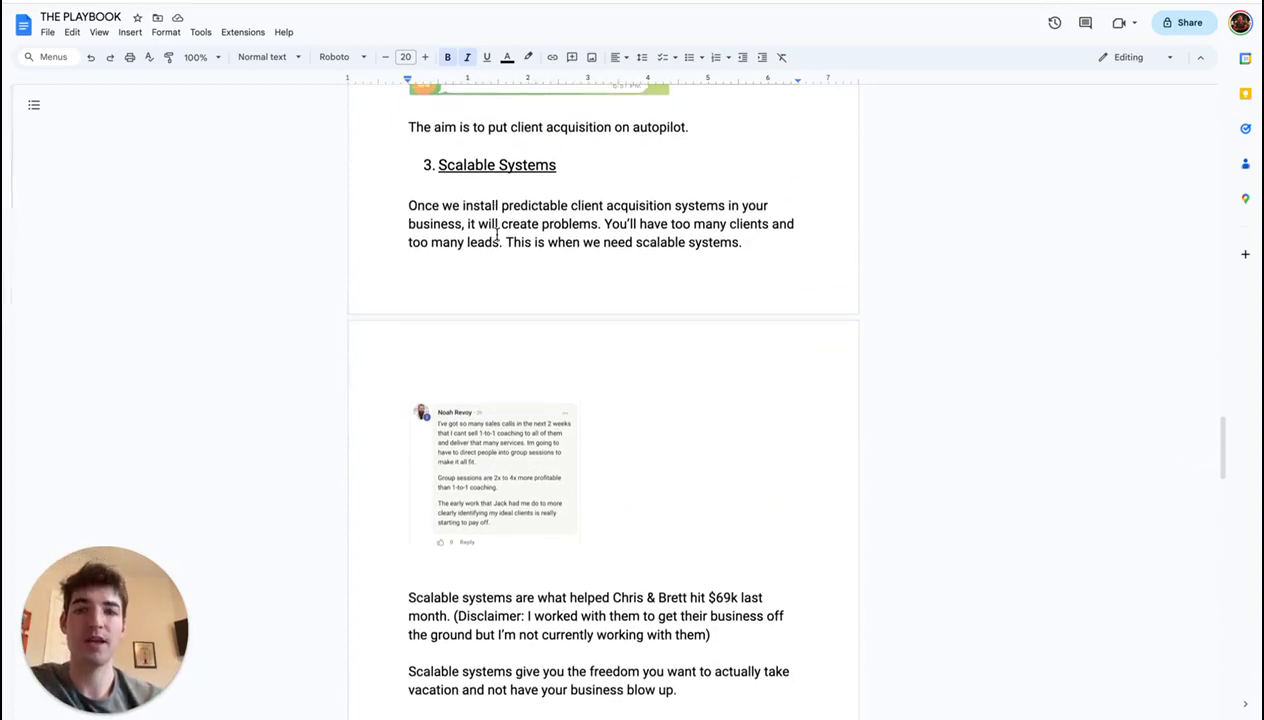
pyautogui.scroll(10, 440, 250)
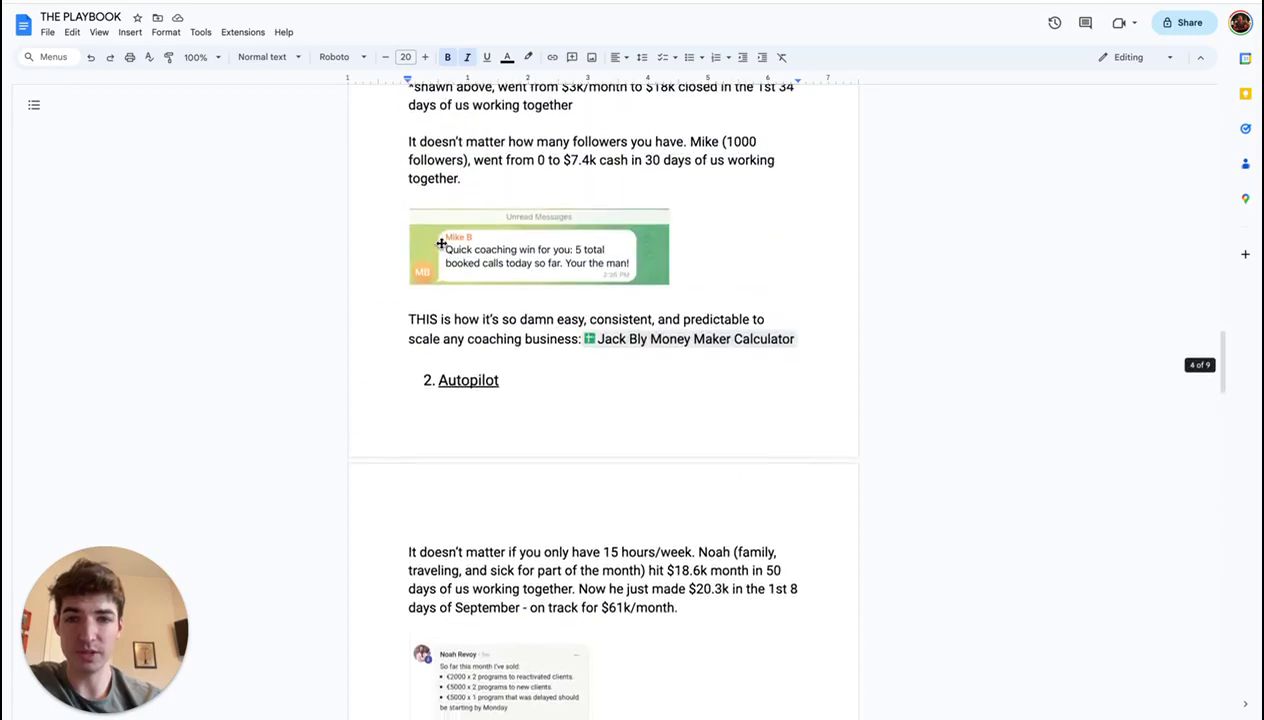
pyautogui.scroll(-8, 470, 412)
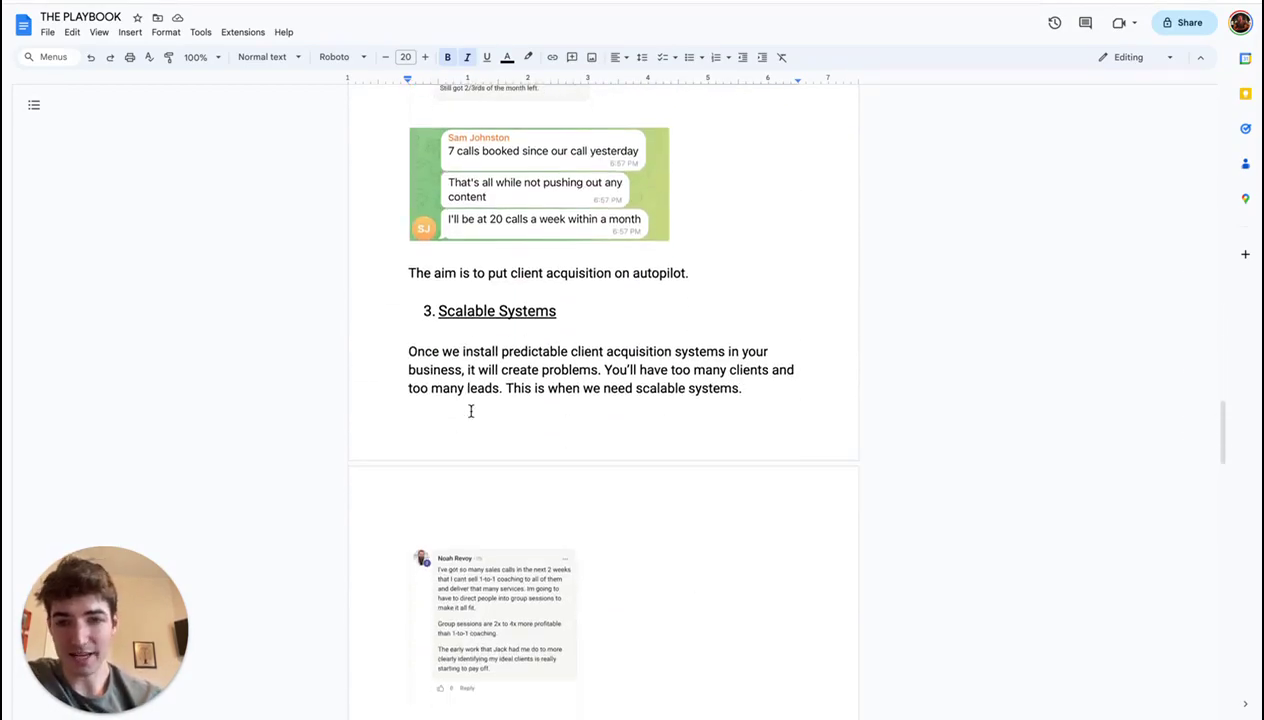
pyautogui.scroll(-1, 532, 392)
pyautogui.moveTo(604, 320); pyautogui.dragTo(748, 342)
pyautogui.click(505, 339)
pyautogui.click(745, 340)
# Examine the testimonial screenshot about group sessions and return to the Scalable Systems intro paragraph
pyautogui.scroll(-2, 750, 340)
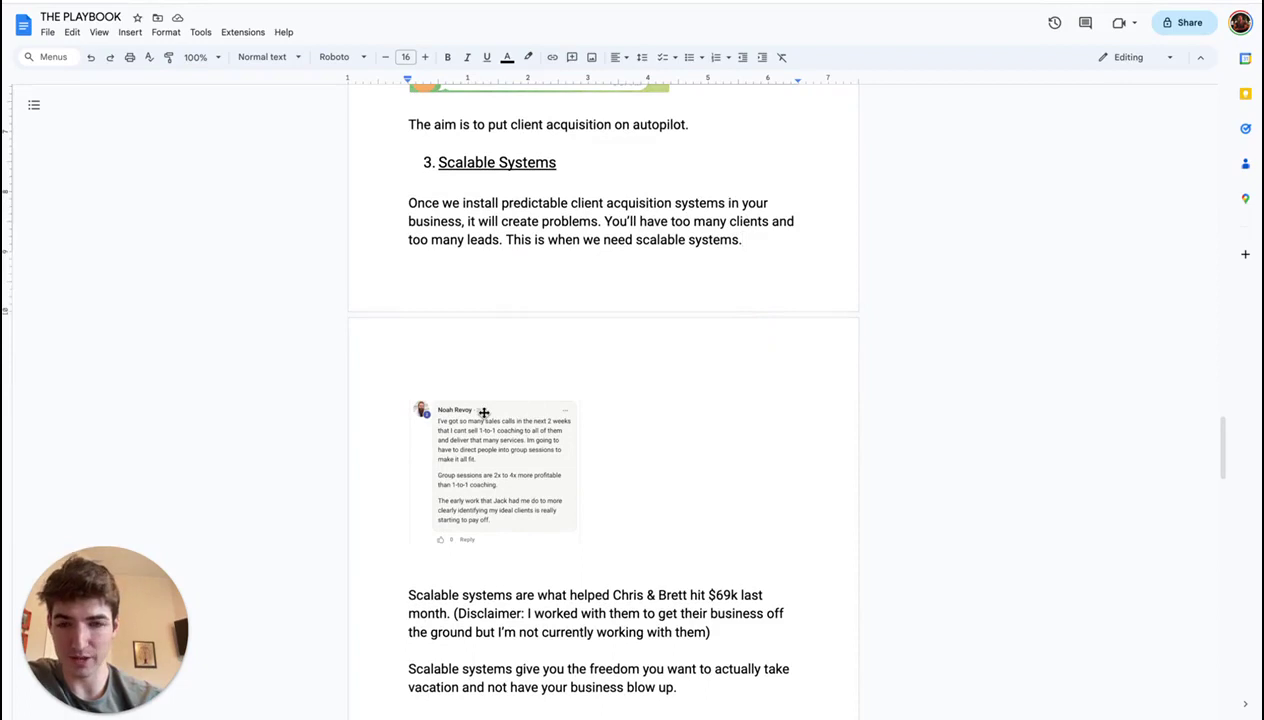
pyautogui.scroll(-1, 484, 412)
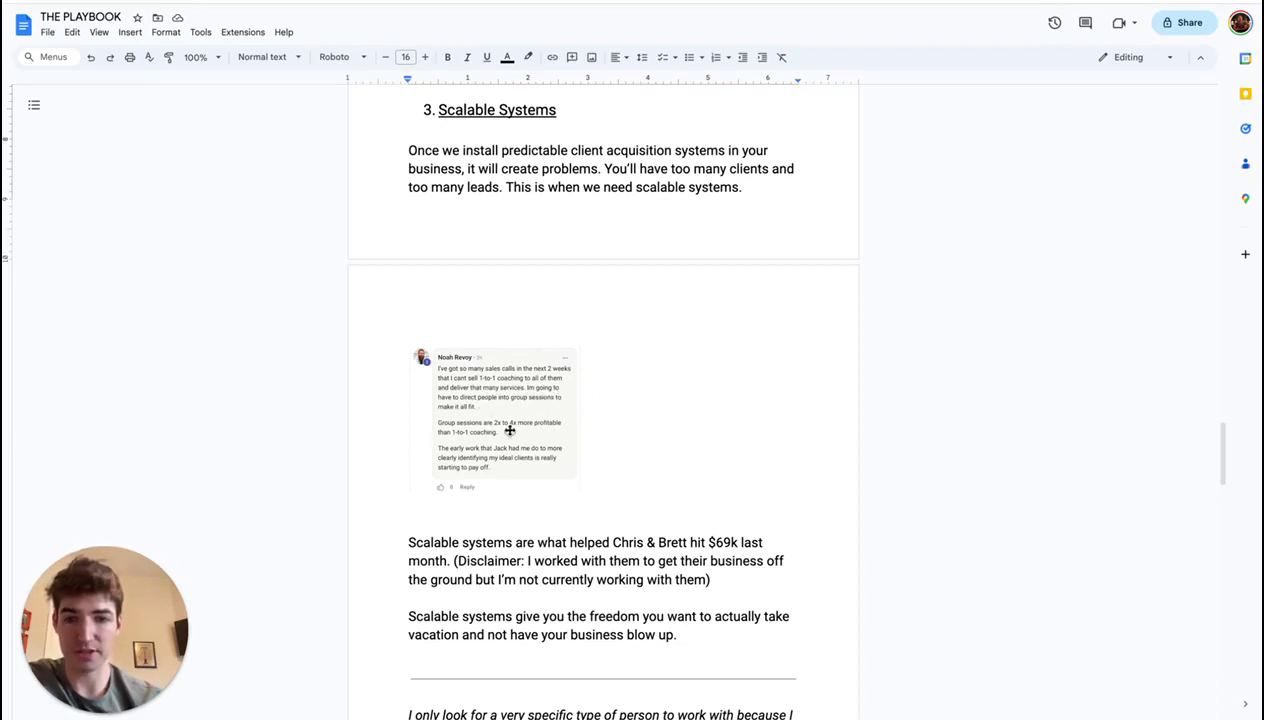
pyautogui.scroll(-1, 489, 447)
pyautogui.scroll(-1, 489, 447)
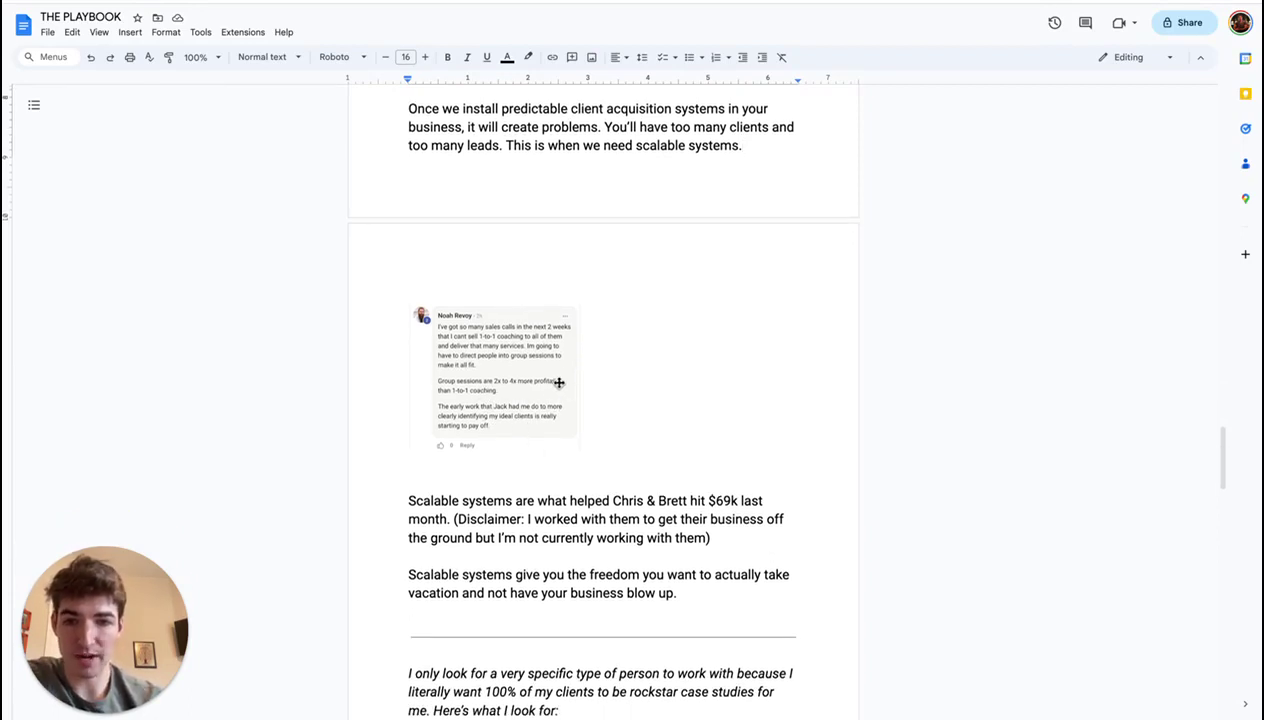
pyautogui.scroll(-1, 507, 401)
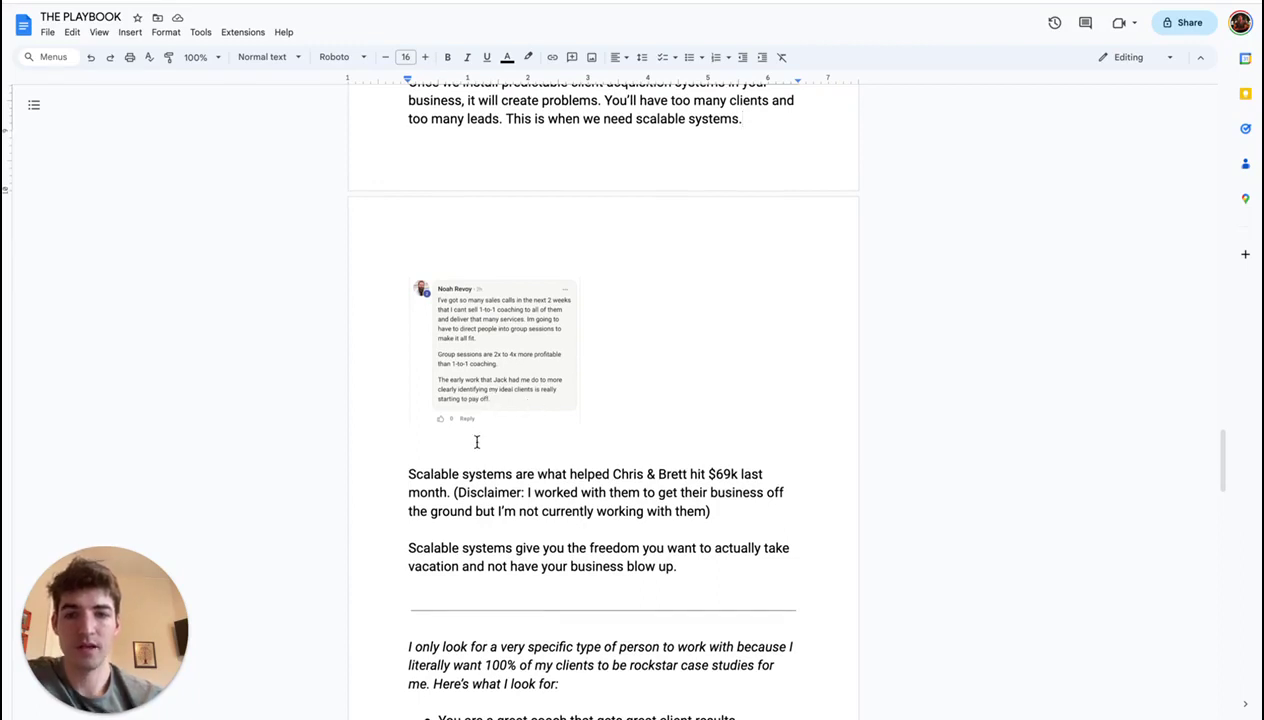
pyautogui.scroll(5, 474, 440)
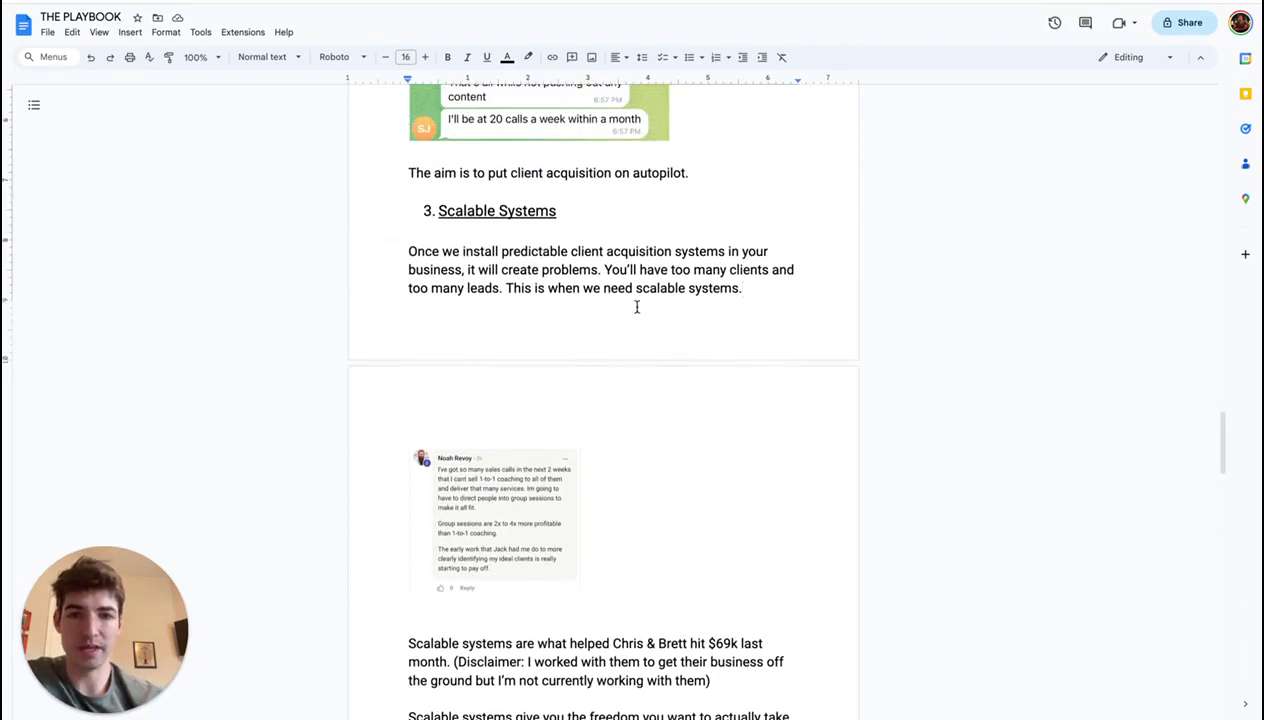
pyautogui.scroll(-1, 636, 307)
pyautogui.click(768, 286)
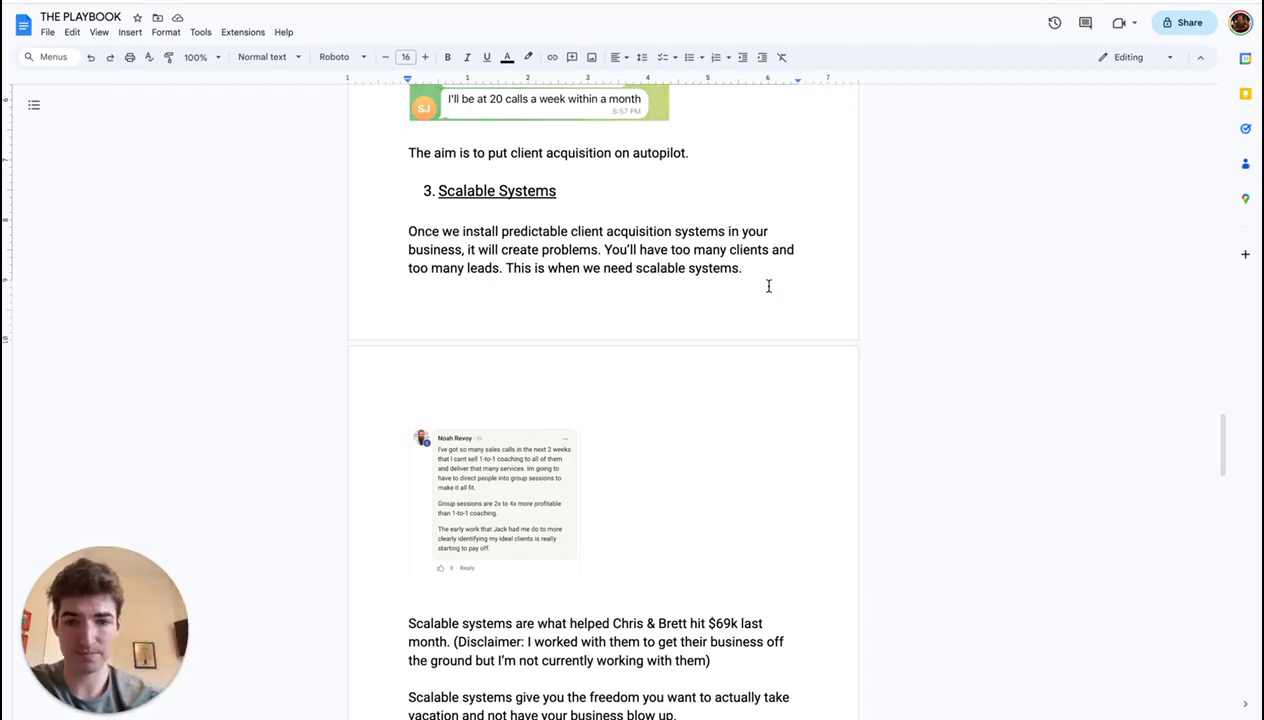
# Read through the paragraph on how scalable systems led to a $69k month, highlighting its text and disclaimer
pyautogui.scroll(-1, 591, 541)
pyautogui.moveTo(474, 581); pyautogui.dragTo(690, 587)
pyautogui.click(690, 587)
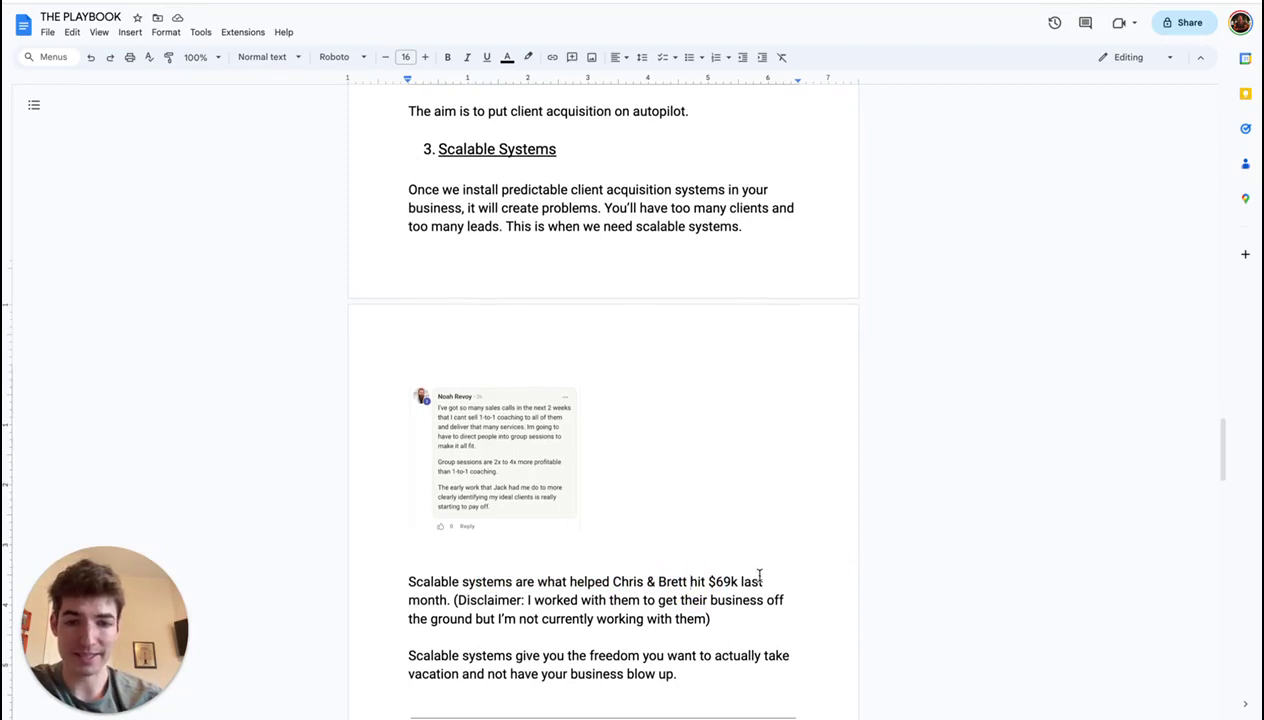
pyautogui.scroll(-2, 641, 585)
pyautogui.moveTo(409, 501); pyautogui.dragTo(601, 522)
pyautogui.click(597, 520)
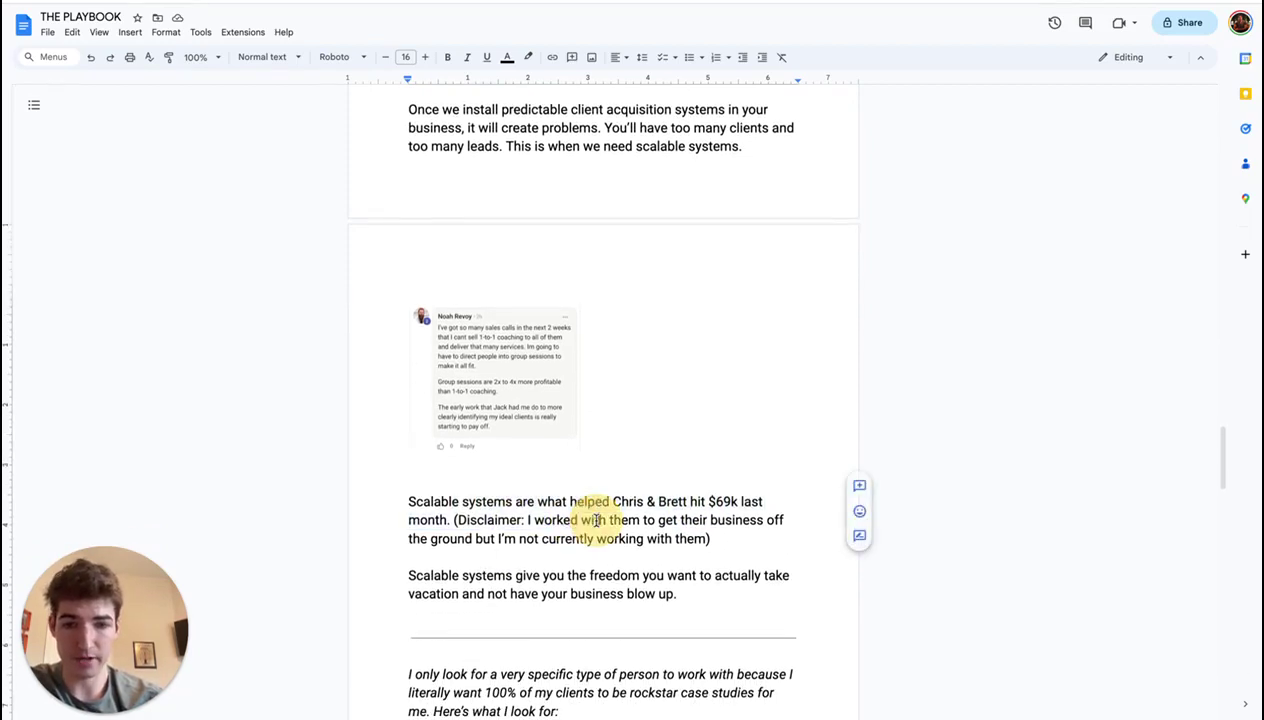
pyautogui.moveTo(497, 520)
pyautogui.mouseDown()
pyautogui.moveTo(693, 537)
pyautogui.moveTo(748, 503)
pyautogui.moveTo(578, 565)
pyautogui.moveTo(499, 542)
pyautogui.mouseUp()
pyautogui.click(497, 540)
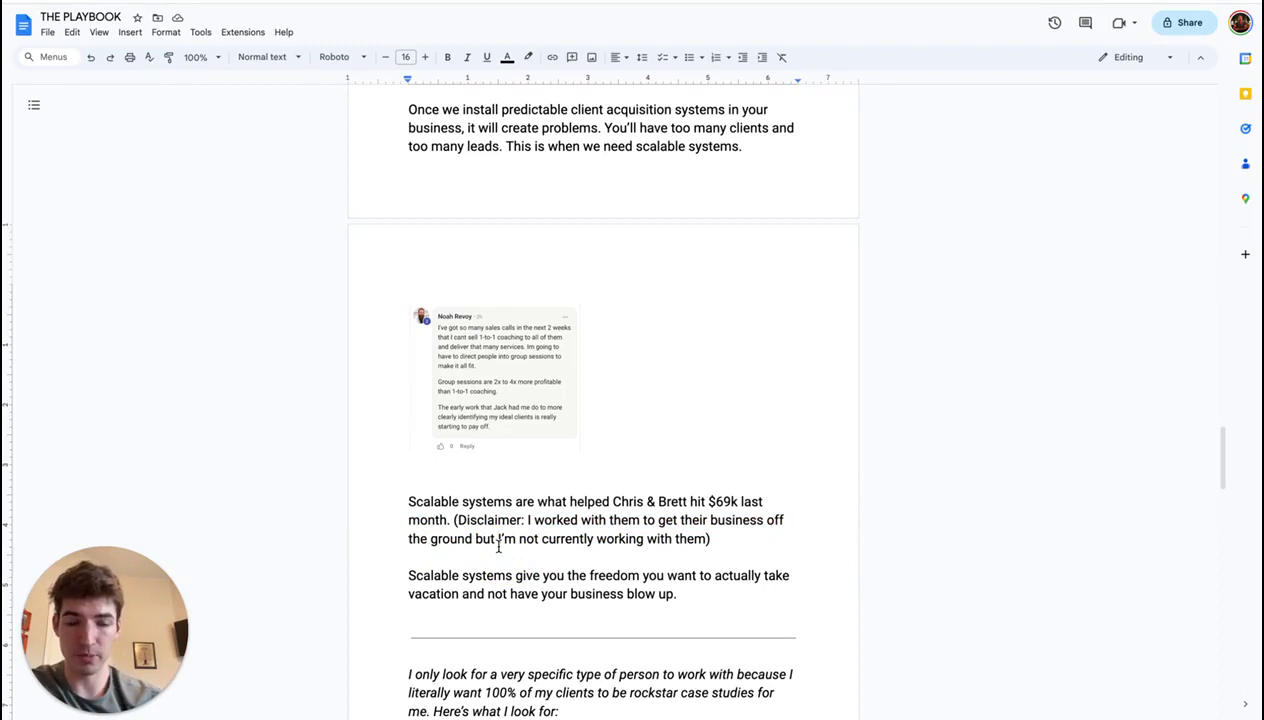
pyautogui.moveTo(724, 538); pyautogui.dragTo(748, 502)
pyautogui.click(556, 503)
pyautogui.click(755, 502)
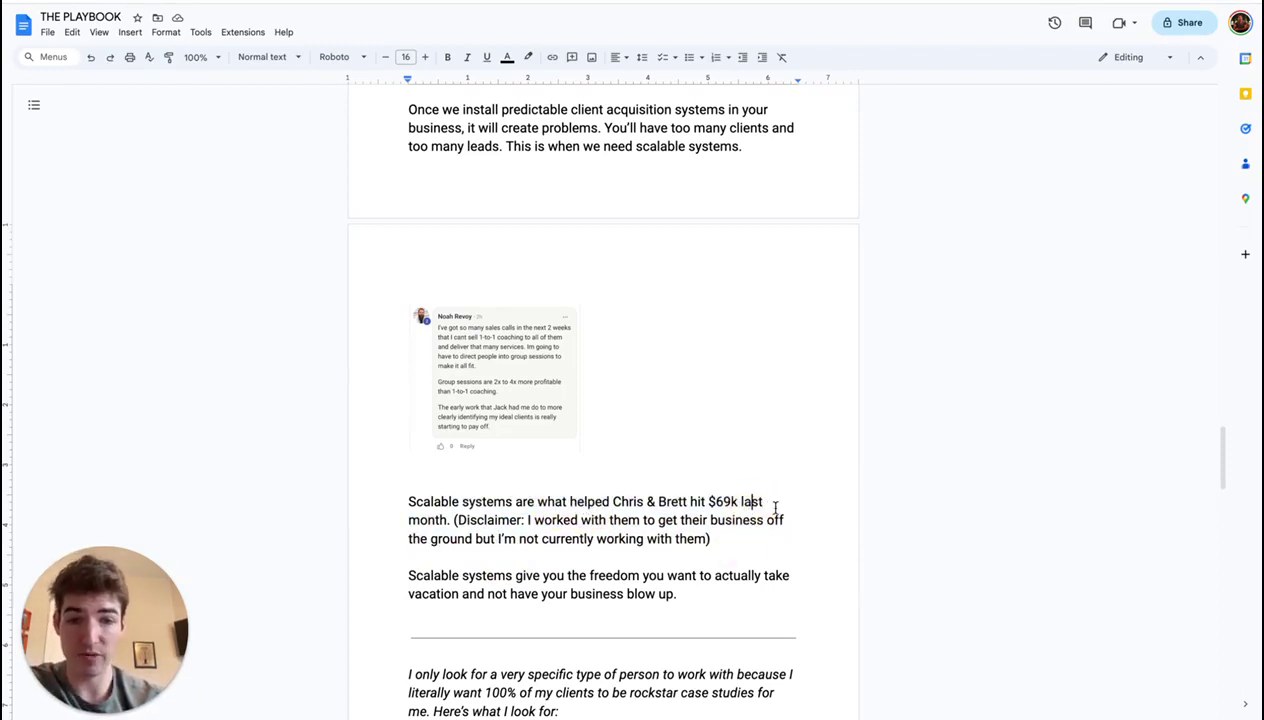
pyautogui.click(455, 519)
pyautogui.click(604, 536)
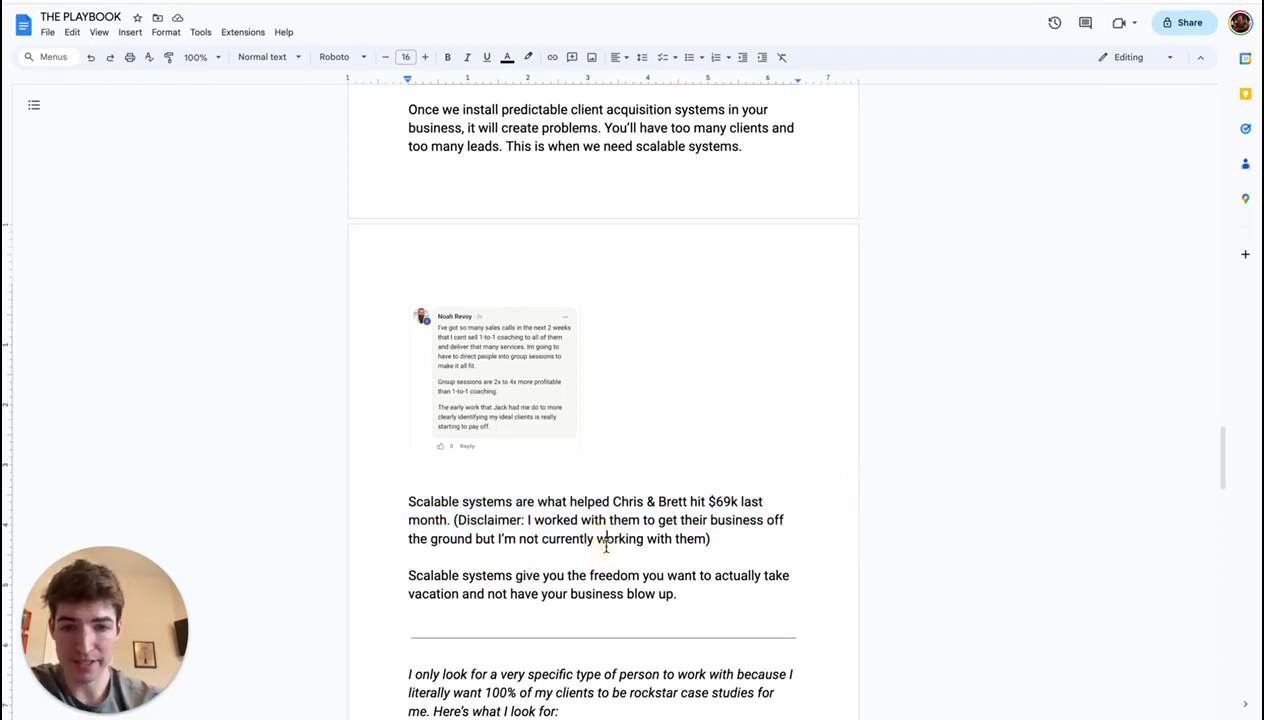
pyautogui.click(724, 522)
# Highlight the sentence about scalable systems giving the freedom to actually take a vacation
pyautogui.moveTo(431, 575); pyautogui.dragTo(689, 595)
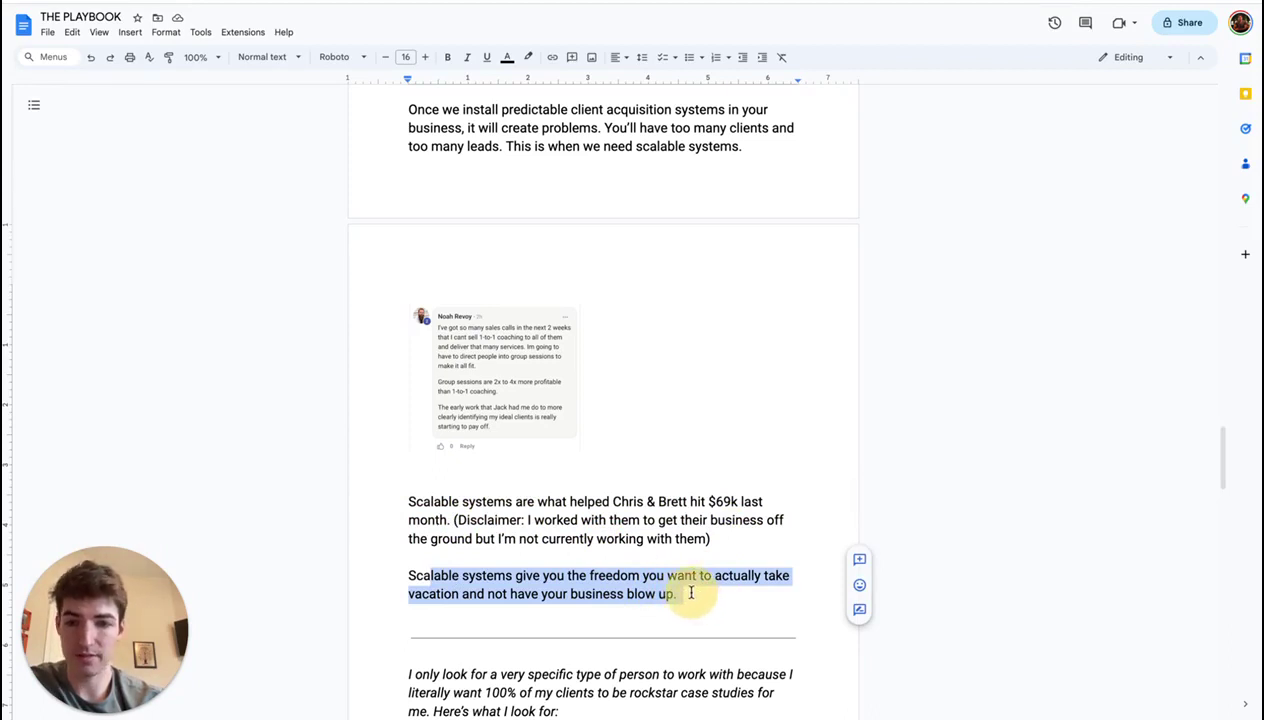
pyautogui.click(660, 593)
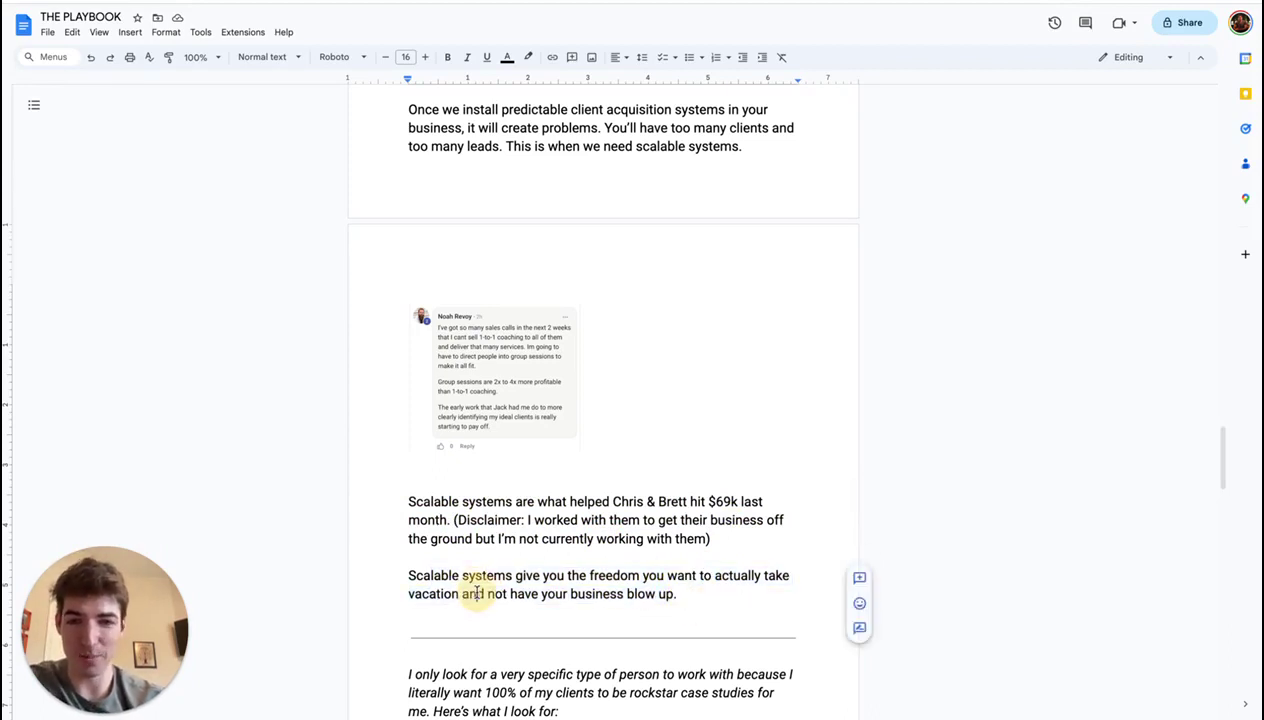
pyautogui.tripleClick(643, 598)
pyautogui.click(717, 600)
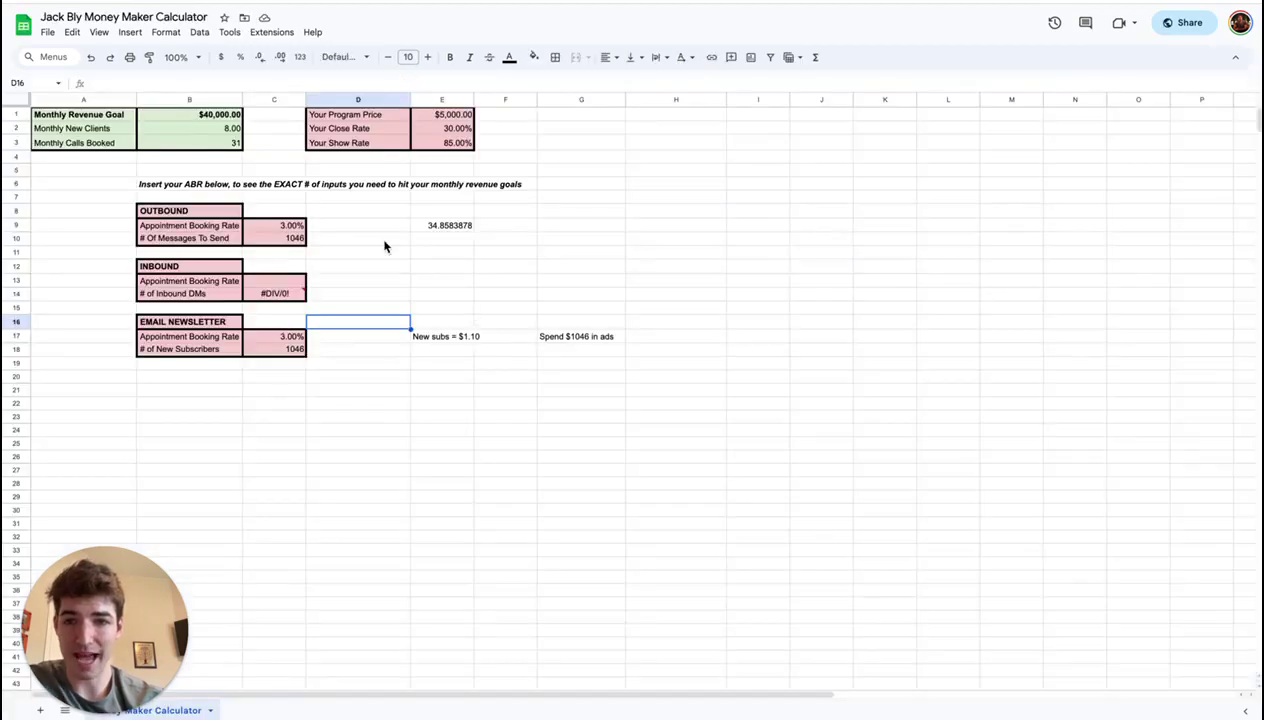
# Highlight the figures across B2:G21 in the Money Maker Calculator, and return to the Scalable Systems text in THE PLAYBOOK
pyautogui.moveTo(384, 246); pyautogui.dragTo(168, 142)
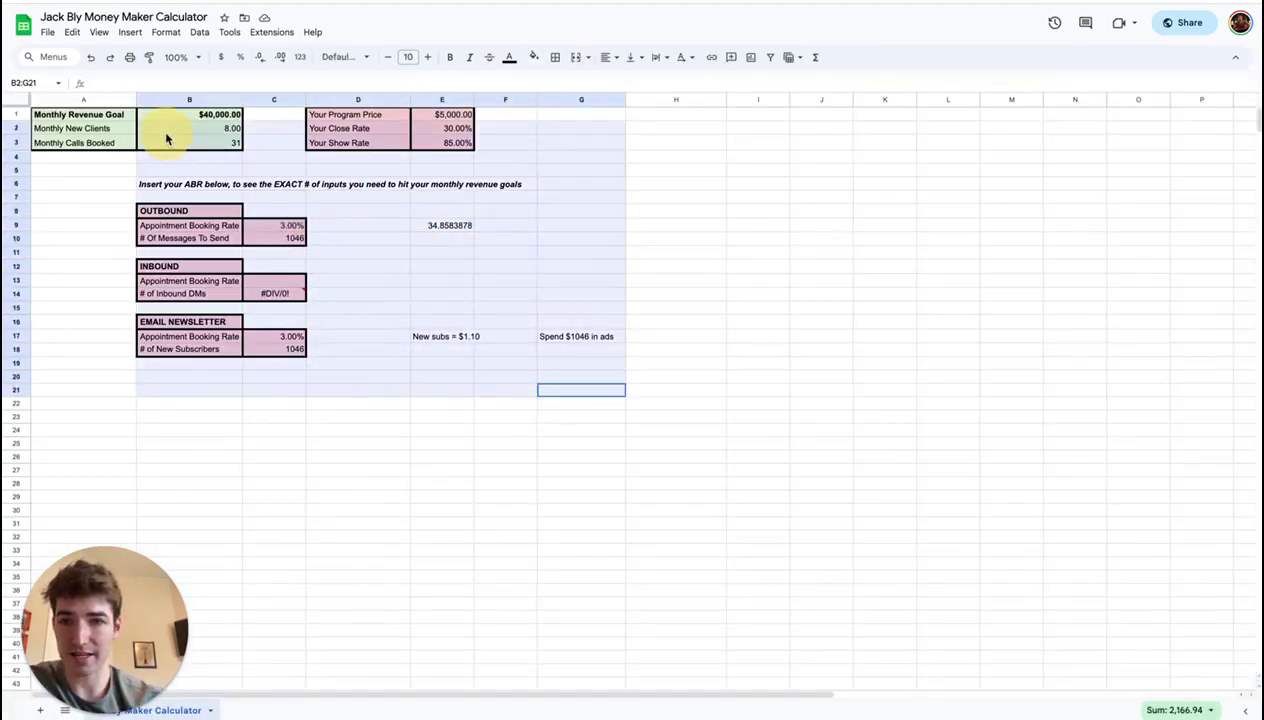
pyautogui.click(344, 238)
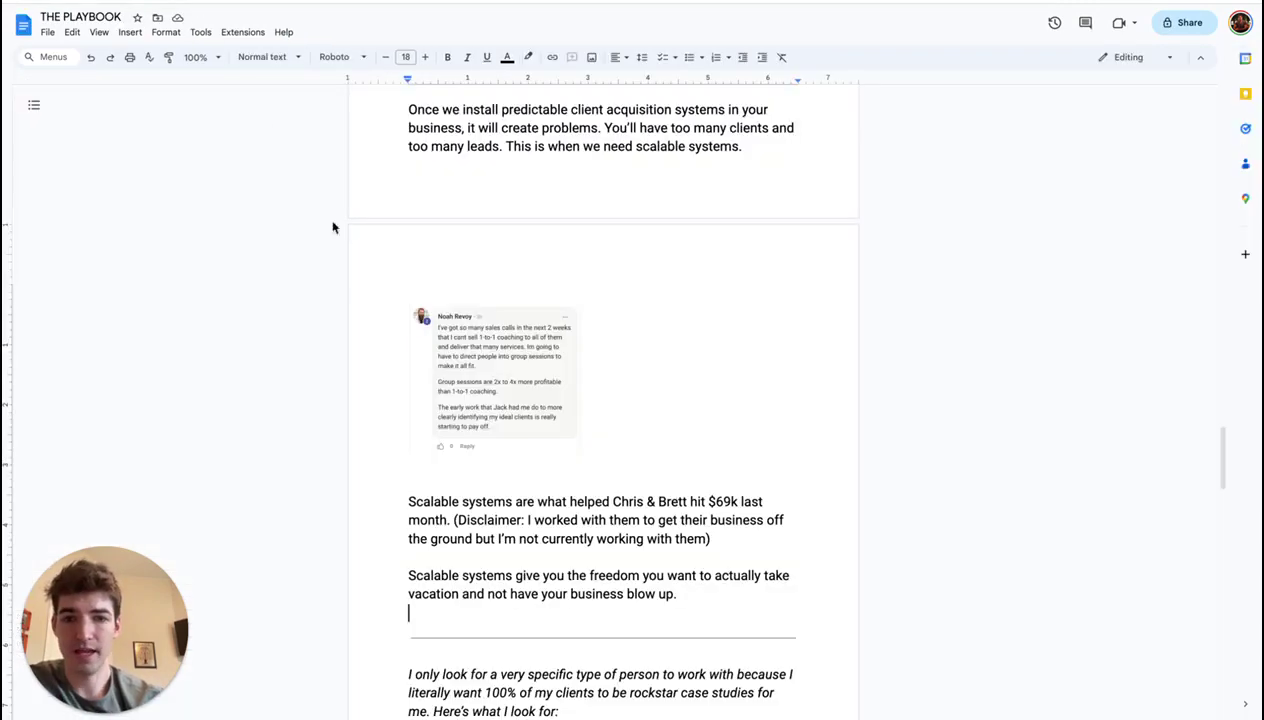
pyautogui.scroll(-1, 359, 291)
pyautogui.scroll(2, 359, 291)
pyautogui.scroll(-4, 359, 291)
pyautogui.scroll(-1, 359, 291)
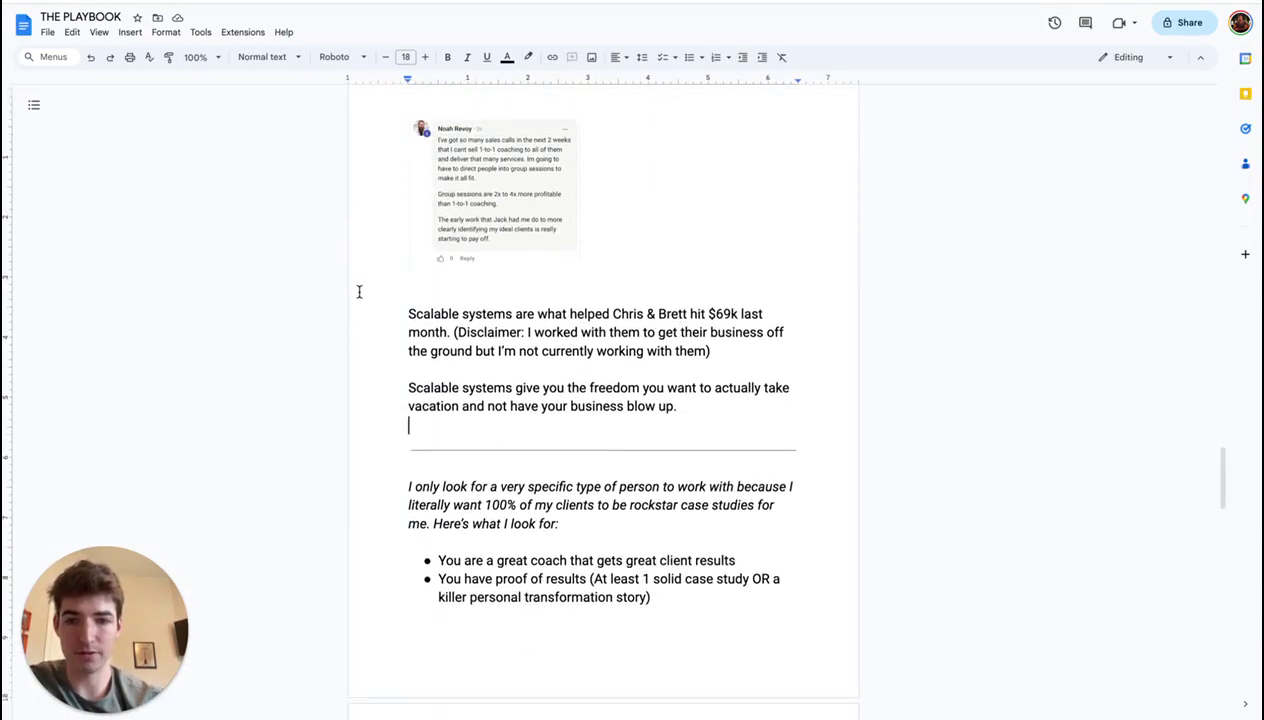
# Highlight the italic paragraph describing the very specific type of person to work with
pyautogui.scroll(-1, 443, 443)
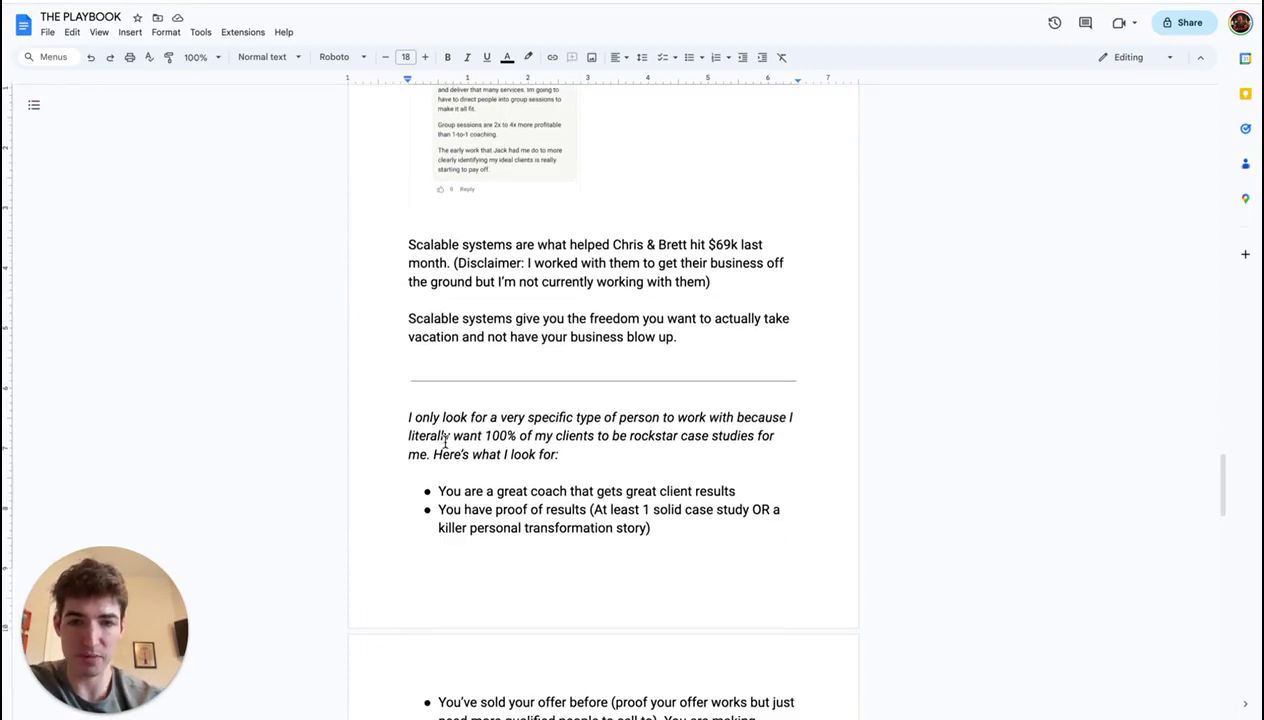
pyautogui.click(393, 414)
pyautogui.moveTo(518, 417); pyautogui.dragTo(530, 417)
pyautogui.click(536, 417)
pyautogui.moveTo(414, 417); pyautogui.dragTo(578, 457)
pyautogui.click(578, 457)
# Highlight the first client criterion, being a great coach that gets great client results
pyautogui.scroll(-3, 459, 522)
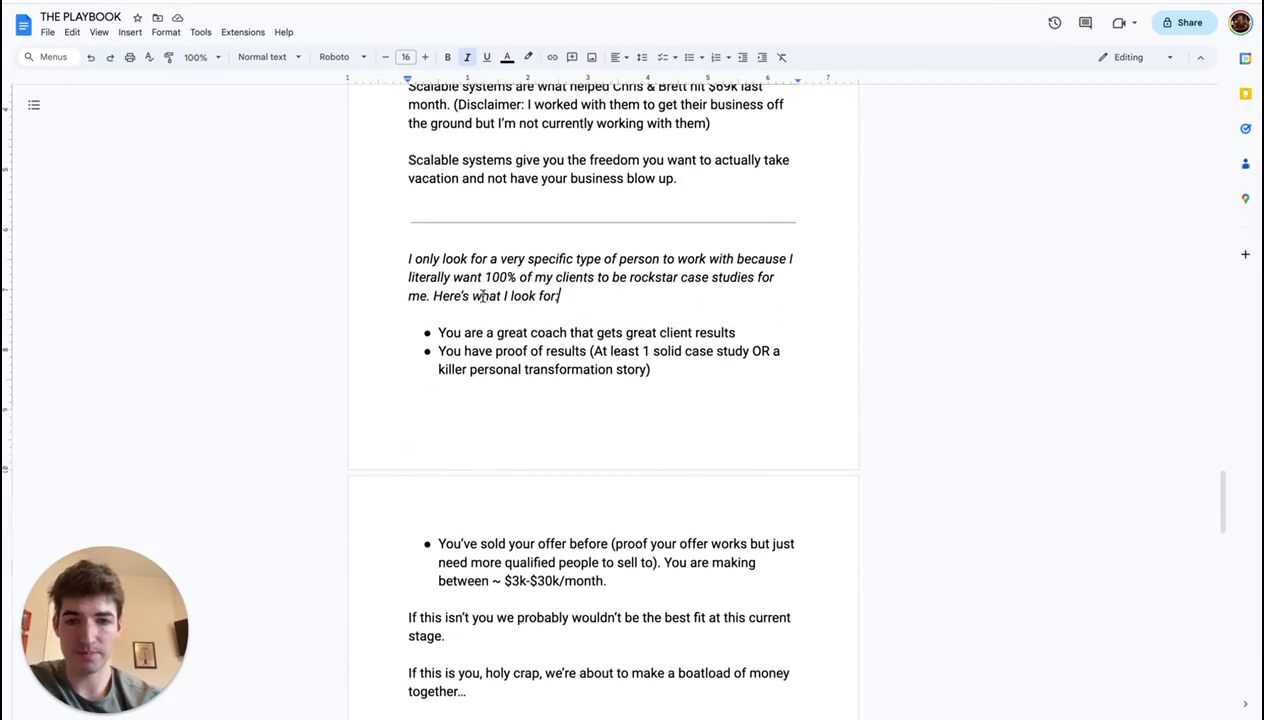
pyautogui.click(478, 331)
pyautogui.moveTo(478, 331); pyautogui.dragTo(750, 331)
pyautogui.click(751, 331)
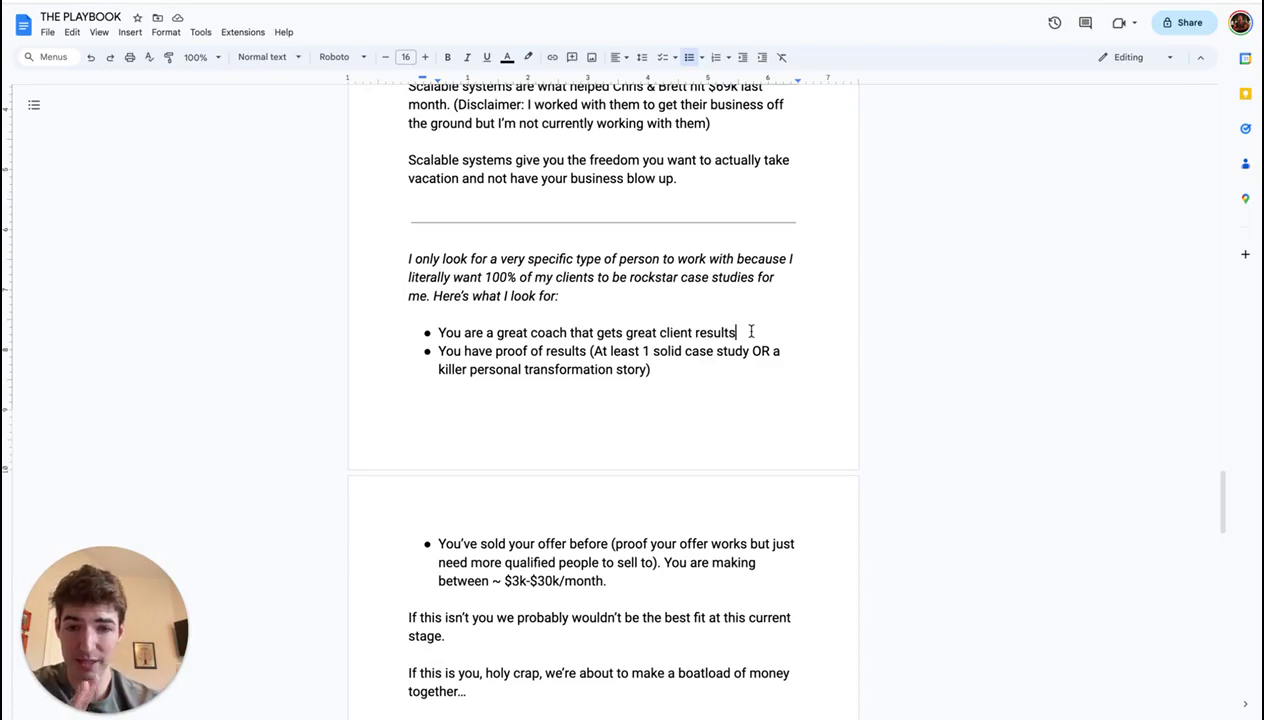
# Highlight the second client criterion on proof of results, including the case study and personal transformation story options
pyautogui.scroll(-1, 446, 349)
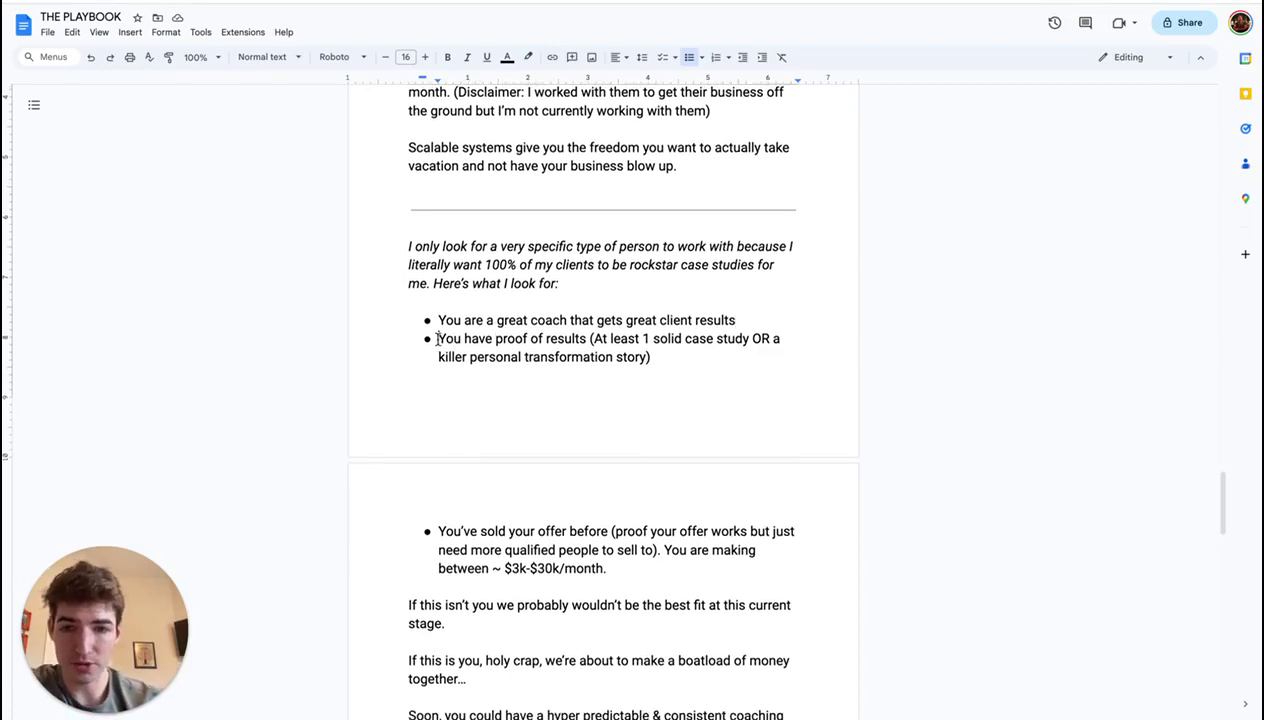
pyautogui.moveTo(442, 338); pyautogui.dragTo(686, 339)
pyautogui.click(691, 341)
pyautogui.moveTo(590, 339); pyautogui.dragTo(752, 338)
pyautogui.click(752, 338)
pyautogui.moveTo(430, 352); pyautogui.dragTo(714, 364)
pyautogui.click(728, 370)
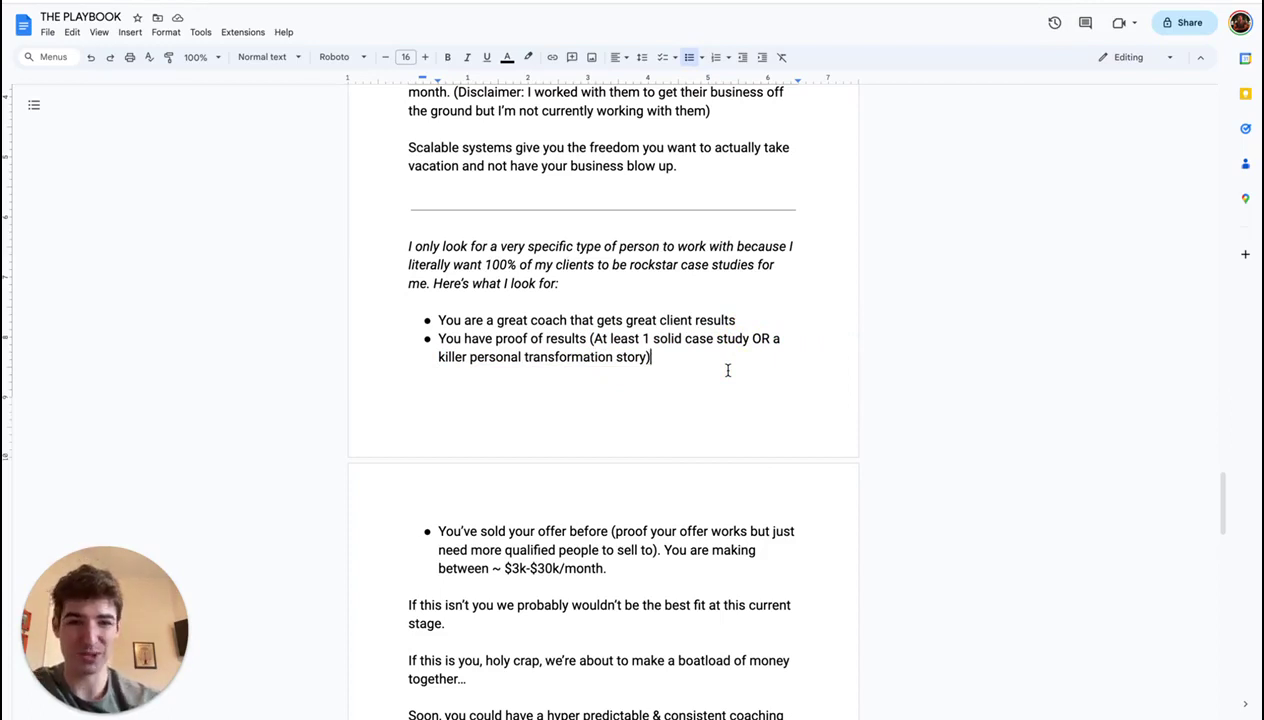
# Highlight the third client criterion about having sold the offer before
pyautogui.scroll(-2, 587, 381)
pyautogui.moveTo(440, 468); pyautogui.dragTo(659, 487)
pyautogui.click(598, 468)
pyautogui.click(648, 486)
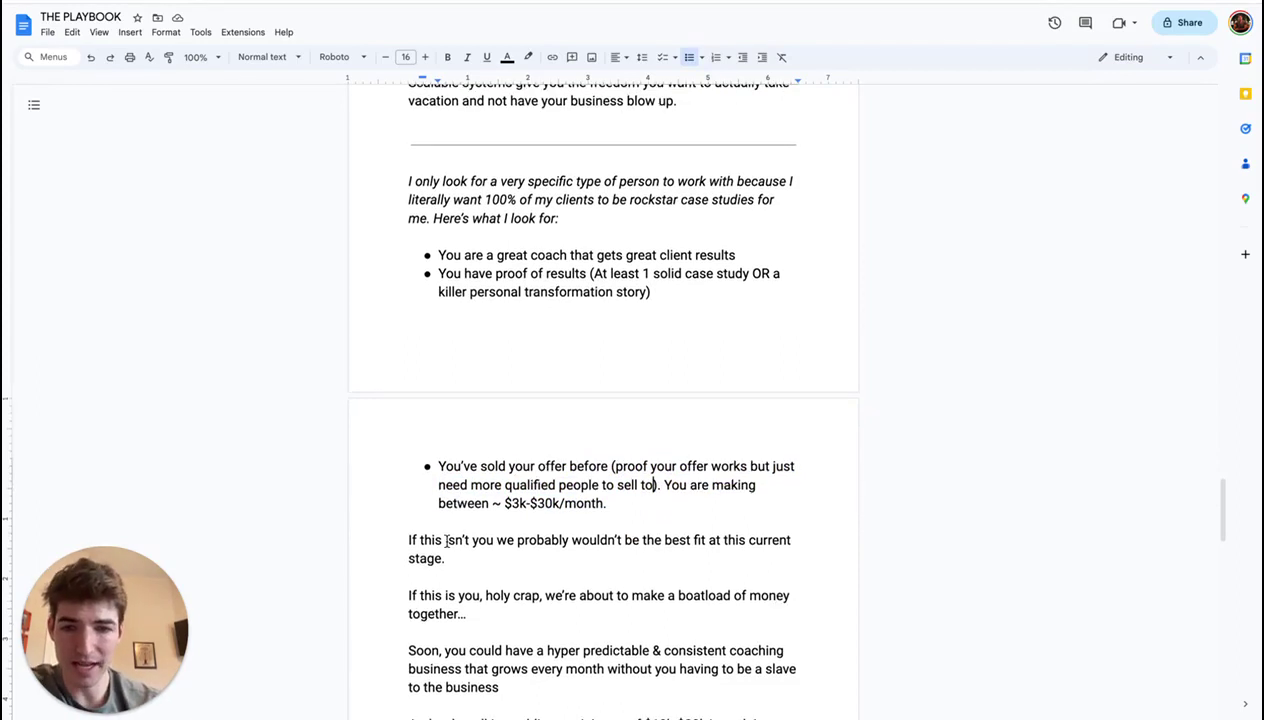
# Highlight the "If this isn't you" and "If this is you" paragraphs below the client criteria
pyautogui.scroll(-1, 545, 300)
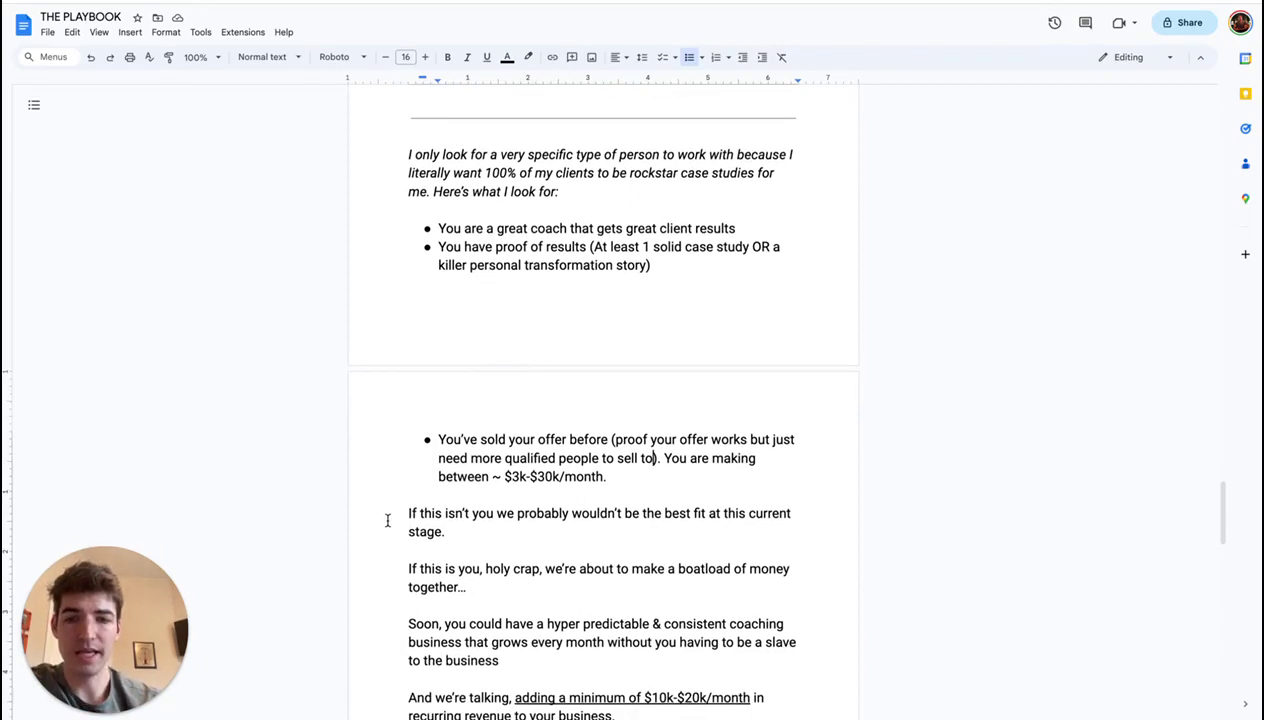
pyautogui.moveTo(386, 519); pyautogui.dragTo(522, 528)
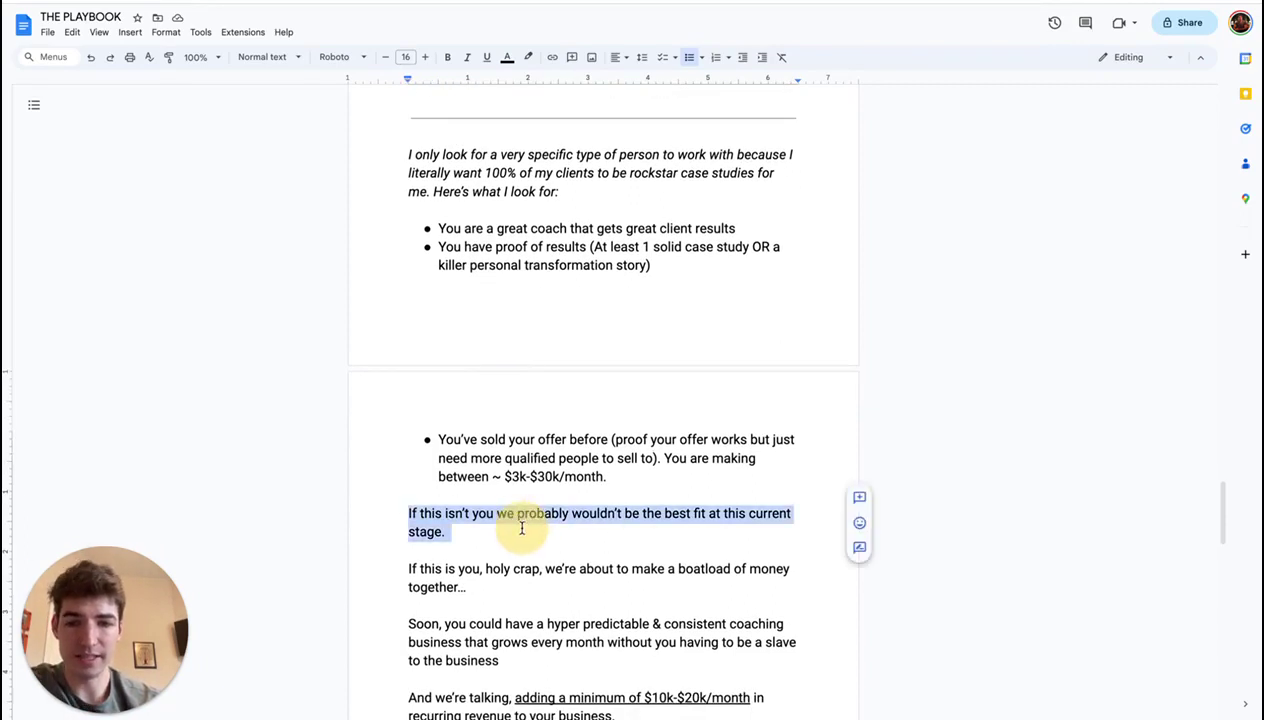
pyautogui.click(600, 532)
pyautogui.scroll(-1, 490, 588)
pyautogui.moveTo(402, 522); pyautogui.dragTo(580, 541)
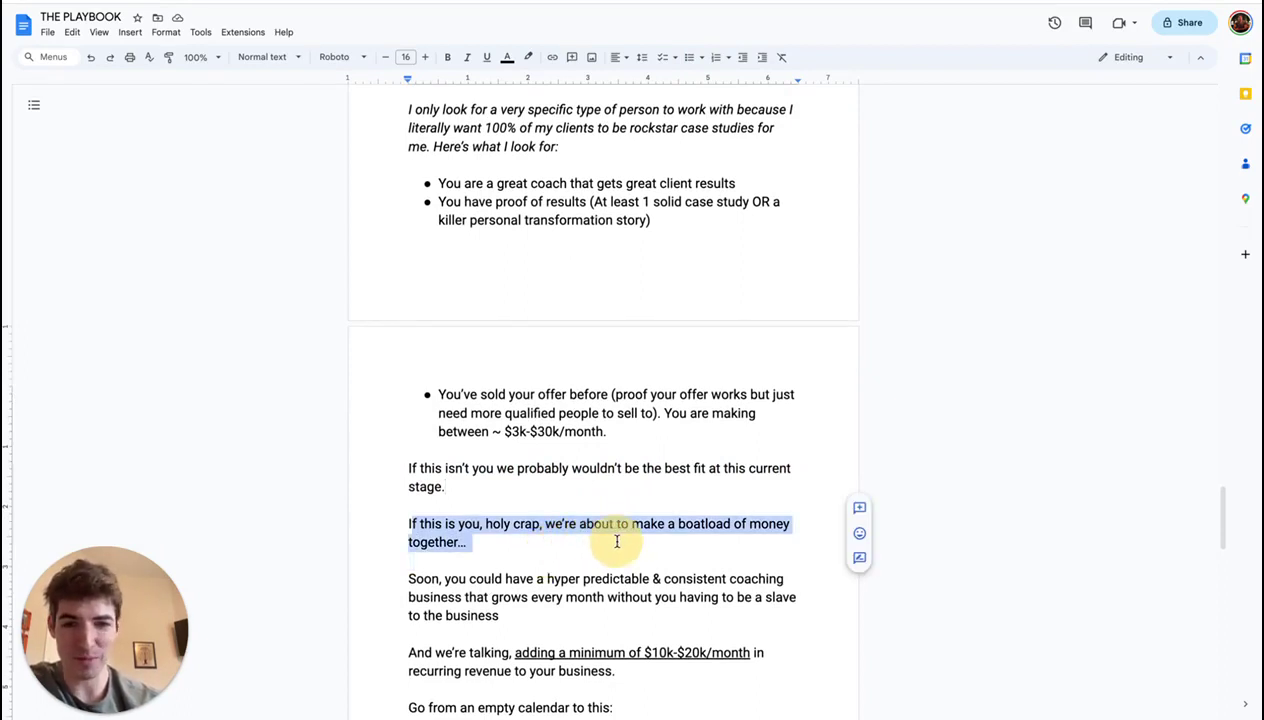
pyautogui.click(615, 540)
# Highlight the paragraphs on a hyper predictable coaching business and adding a minimum of $10k-$20k/month in recurring revenue
pyautogui.scroll(-3, 615, 535)
pyautogui.scroll(-1, 491, 470)
pyautogui.moveTo(424, 414); pyautogui.dragTo(567, 460)
pyautogui.click(567, 460)
pyautogui.scroll(-1, 465, 484)
pyautogui.moveTo(424, 452); pyautogui.dragTo(633, 475)
pyautogui.click(635, 476)
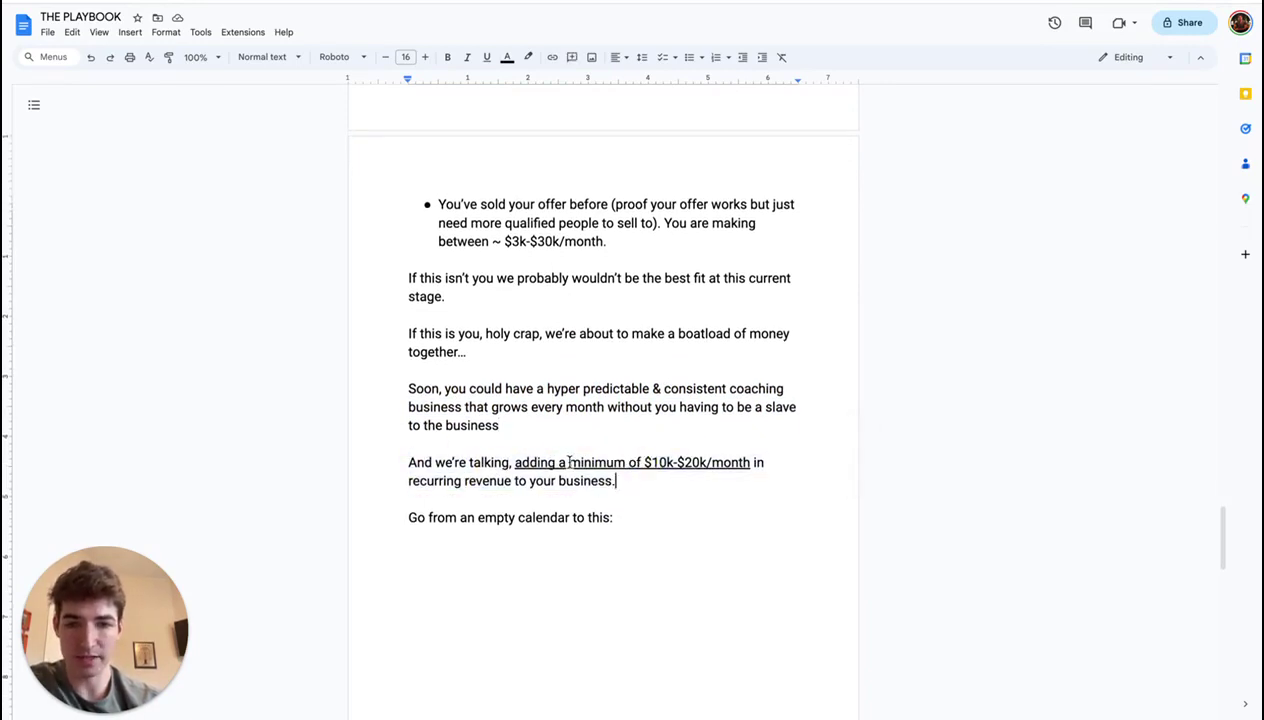
# Highlight the end of the recurring revenue sentence above the "Go from an empty calendar to this:" line
pyautogui.moveTo(480, 465); pyautogui.dragTo(635, 480)
pyautogui.click(635, 480)
# Highlight the italic caption about booking a record of 264 sales calls in 1 month beneath the calendar screenshot
pyautogui.scroll(-2, 519, 520)
pyautogui.scroll(-3, 600, 435)
pyautogui.scroll(-2, 576, 490)
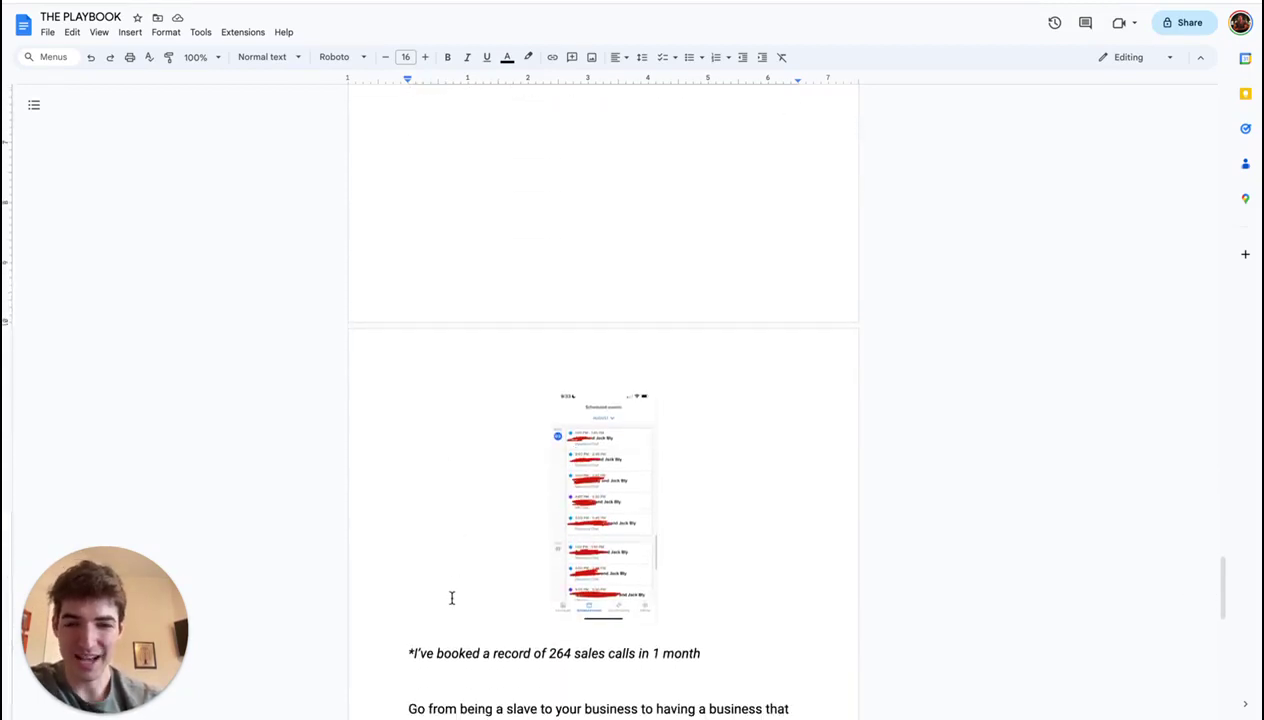
pyautogui.moveTo(390, 659); pyautogui.dragTo(536, 653)
pyautogui.click(516, 652)
pyautogui.moveTo(437, 653); pyautogui.dragTo(550, 653)
pyautogui.moveTo(705, 653); pyautogui.dragTo(440, 655)
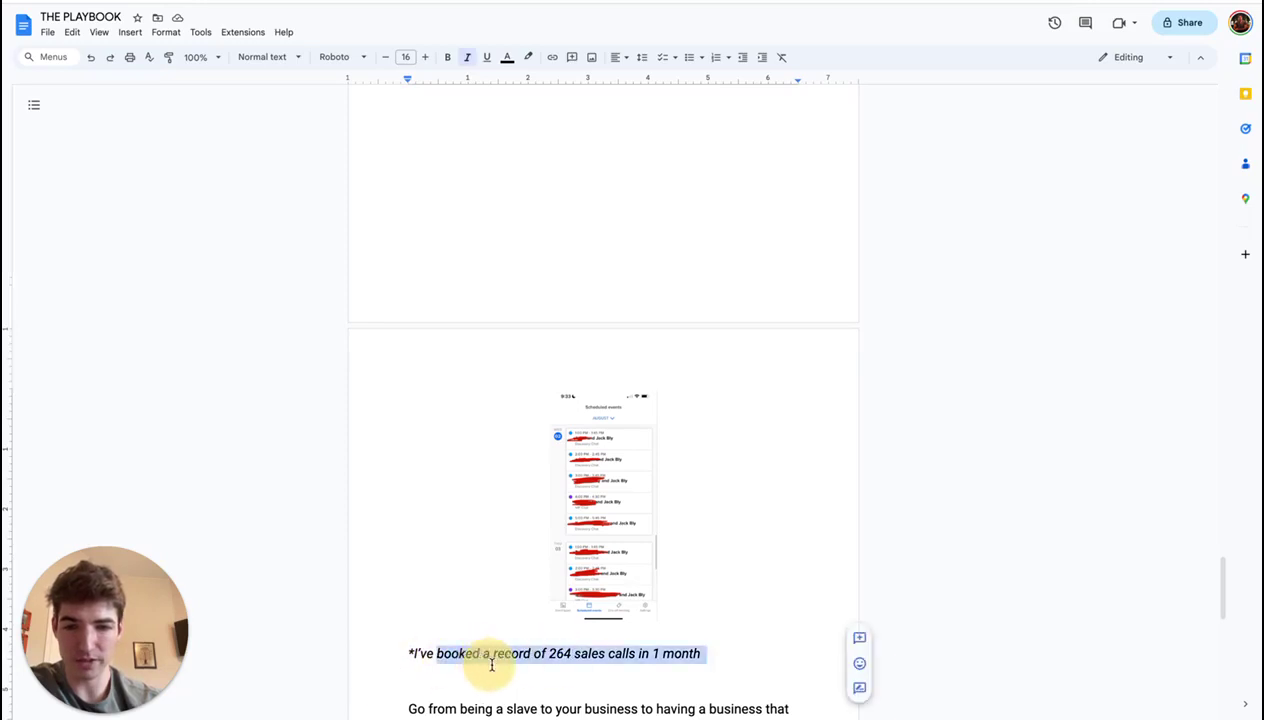
pyautogui.click(708, 654)
pyautogui.scroll(-1, 578, 618)
pyautogui.moveTo(474, 598); pyautogui.dragTo(611, 600)
pyautogui.click(611, 600)
pyautogui.click(725, 599)
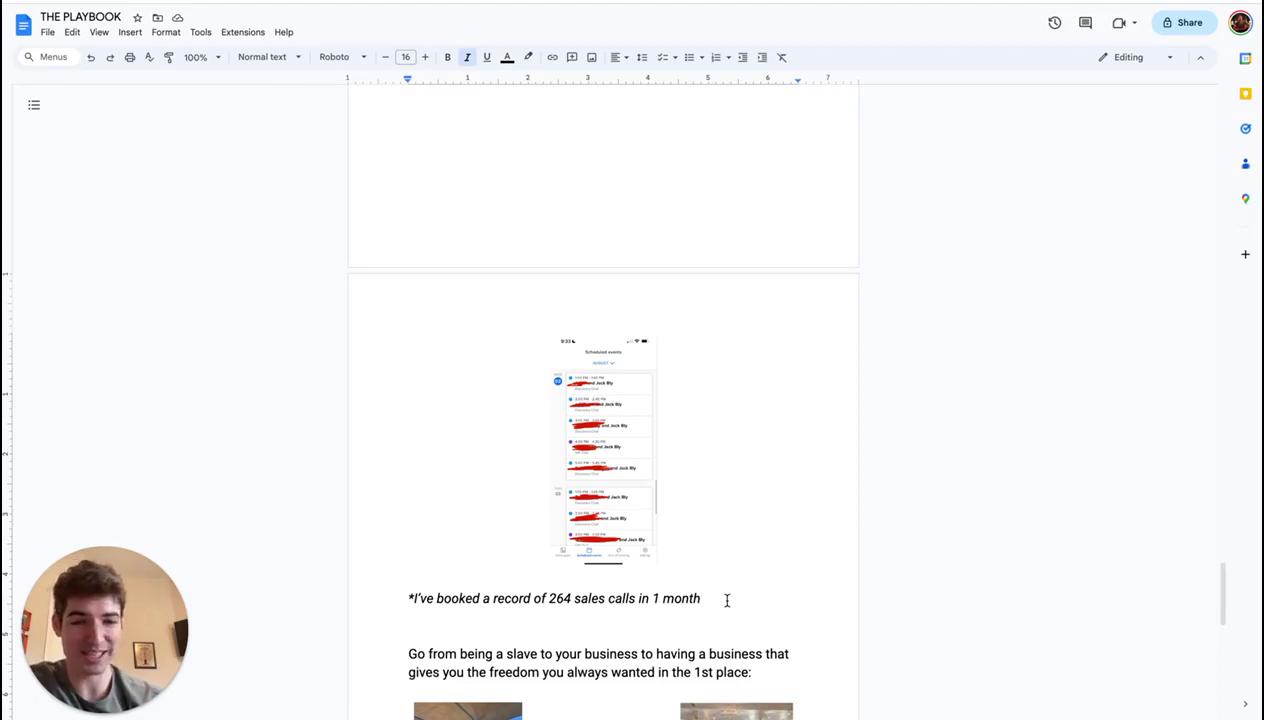
# Highlight the paragraph on going from being a slave to the business to having the freedom always wanted
pyautogui.scroll(-4, 497, 566)
pyautogui.scroll(-2, 497, 566)
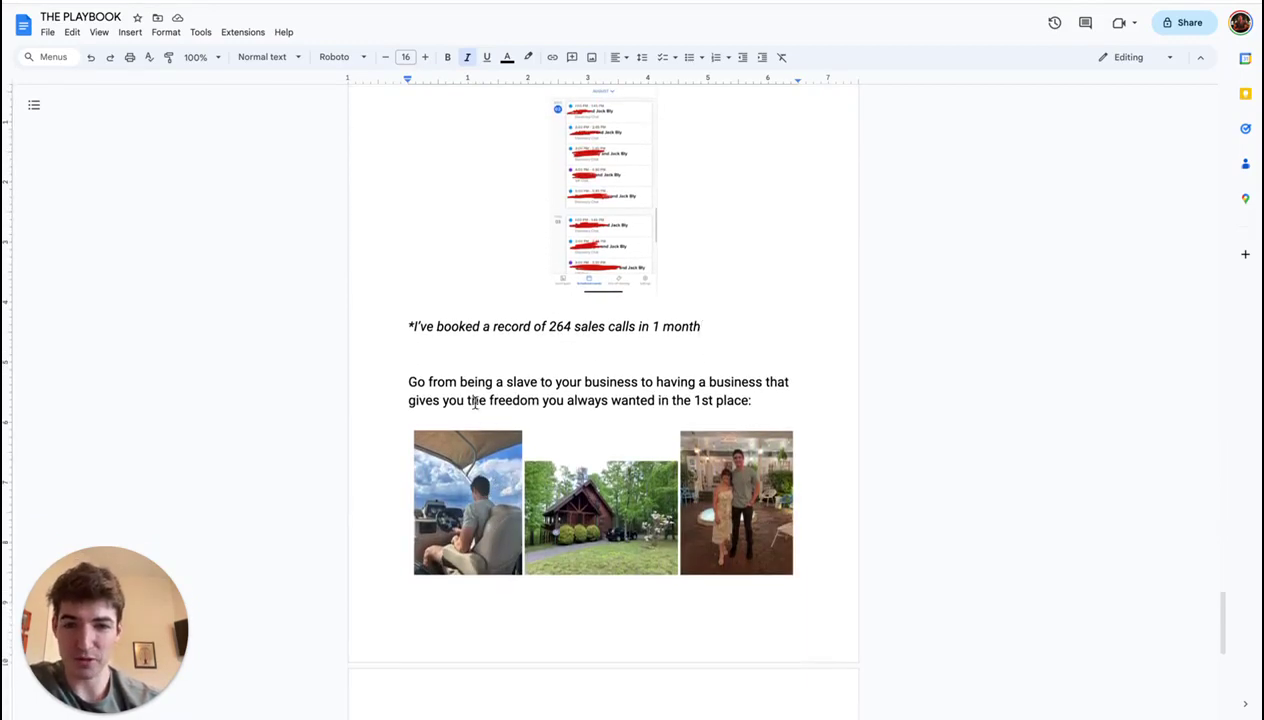
pyautogui.moveTo(460, 382); pyautogui.dragTo(700, 383)
pyautogui.doubleClick(700, 383)
pyautogui.moveTo(484, 400); pyautogui.dragTo(643, 383)
pyautogui.click(643, 383)
pyautogui.moveTo(442, 400); pyautogui.dragTo(730, 398)
pyautogui.click(750, 400)
# Review the three lifestyle photos and highlight part of the italic example about the north Georgia road trip and the $10k deal
pyautogui.scroll(-1, 563, 430)
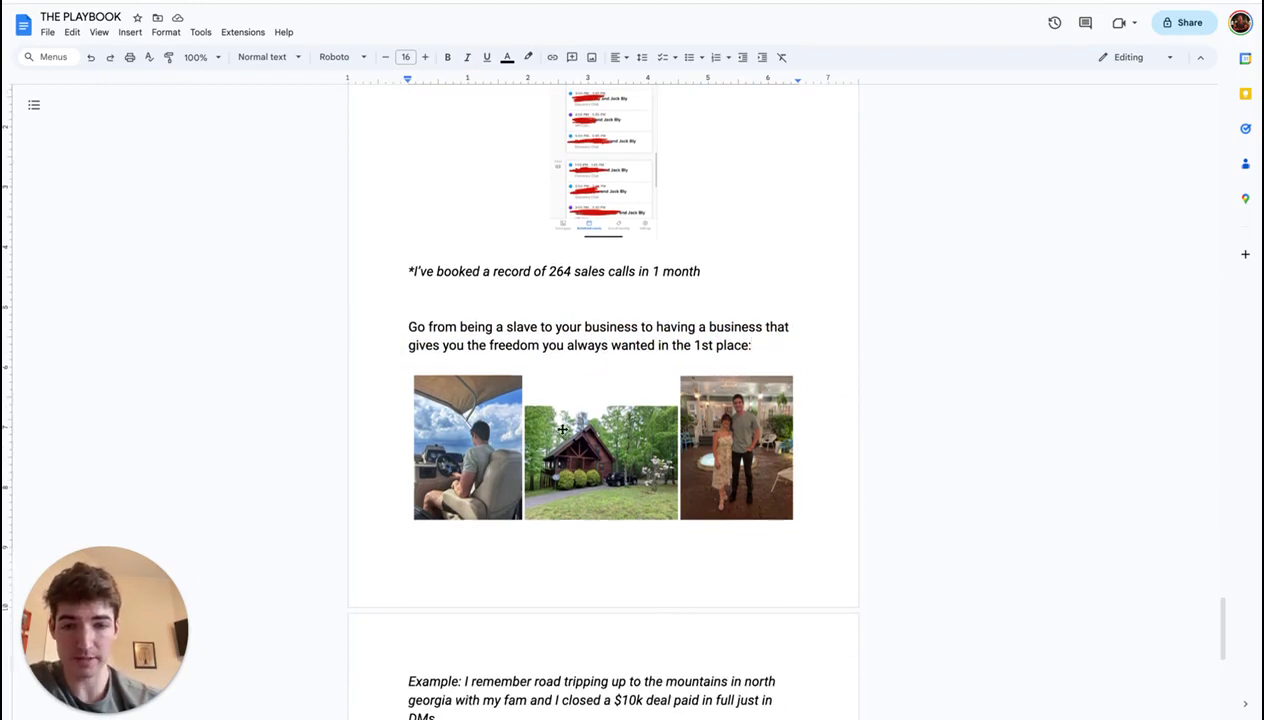
pyautogui.scroll(-1, 563, 430)
pyautogui.scroll(-1, 563, 430)
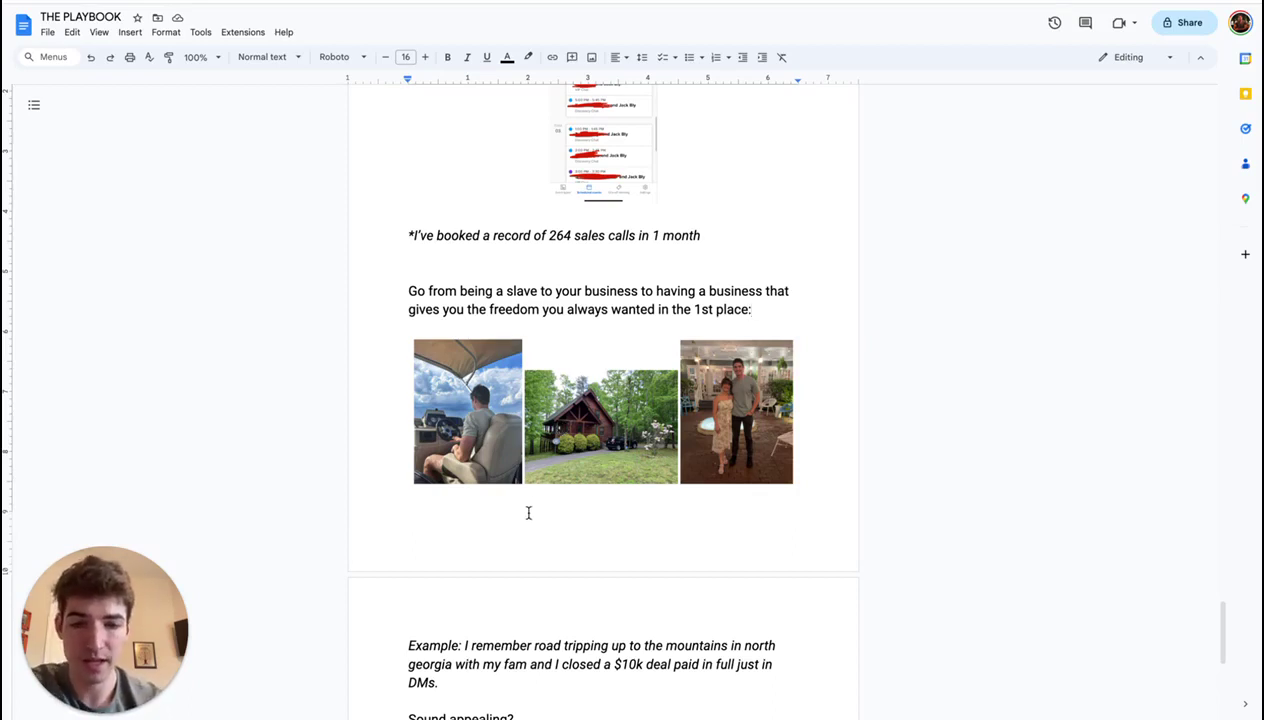
pyautogui.scroll(-1, 525, 515)
pyautogui.scroll(2, 518, 535)
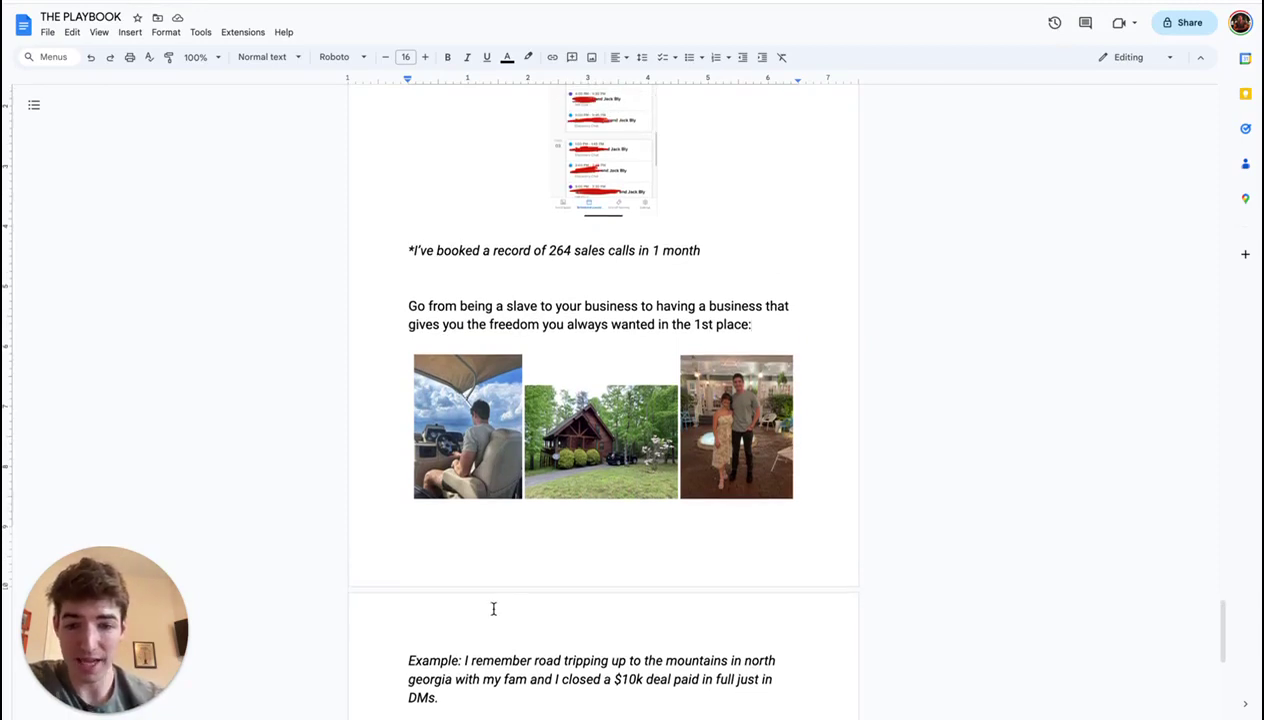
pyautogui.scroll(-1, 490, 612)
pyautogui.scroll(2, 453, 660)
pyautogui.scroll(-1, 453, 663)
pyautogui.moveTo(464, 651); pyautogui.dragTo(530, 665)
pyautogui.click(522, 655)
pyautogui.click(536, 666)
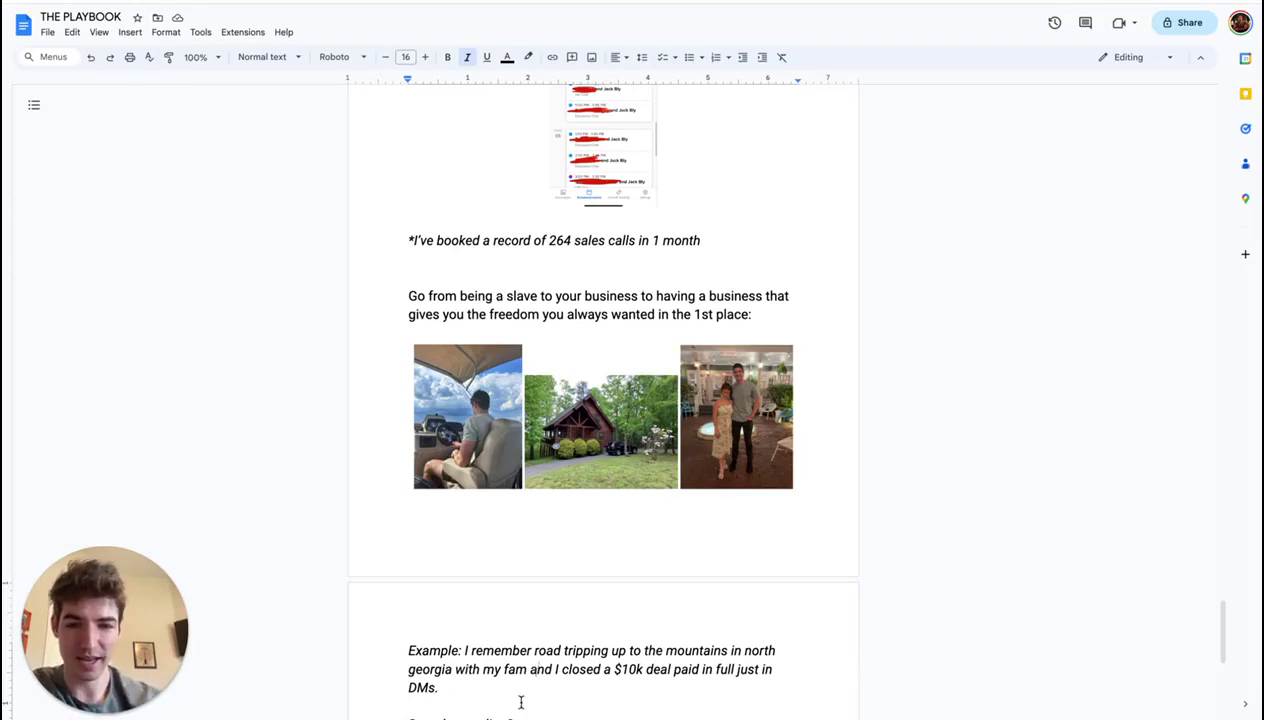
# Read through the pay on results lines and highlight the sentence on adding at least $10k-$20k/month on a pay-on-results basis
pyautogui.scroll(-1, 560, 680)
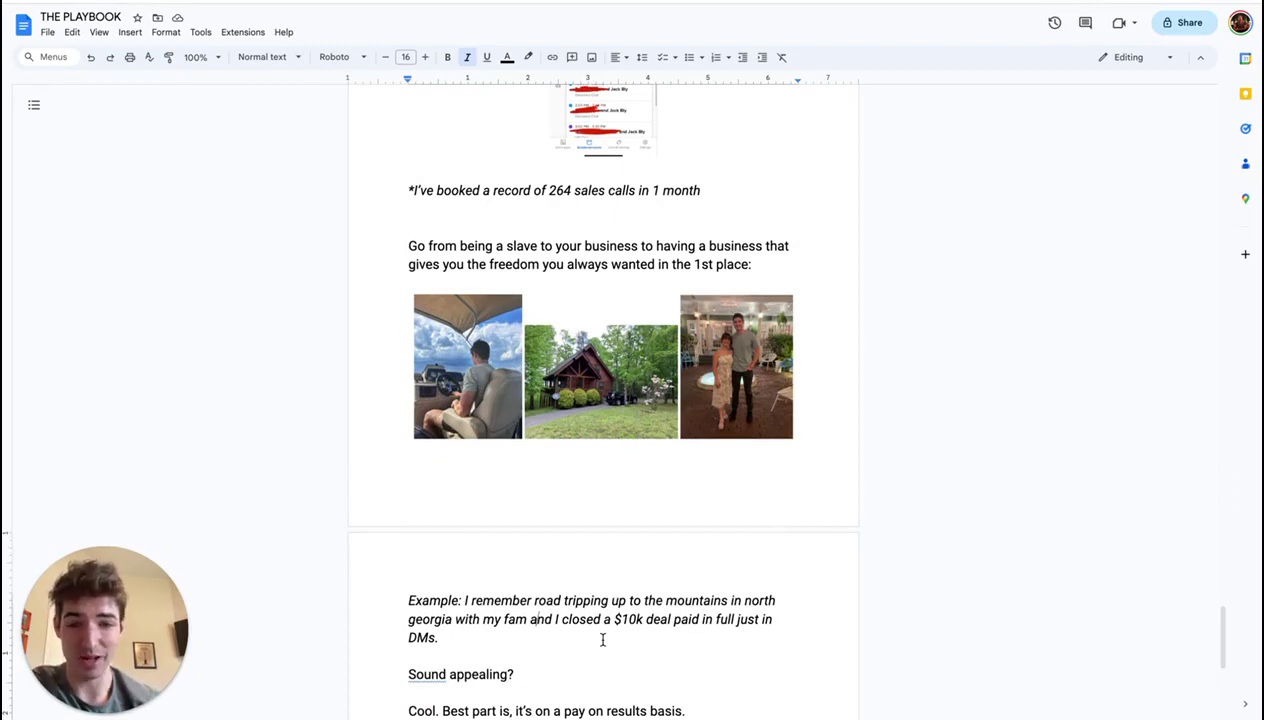
pyautogui.scroll(1, 530, 540)
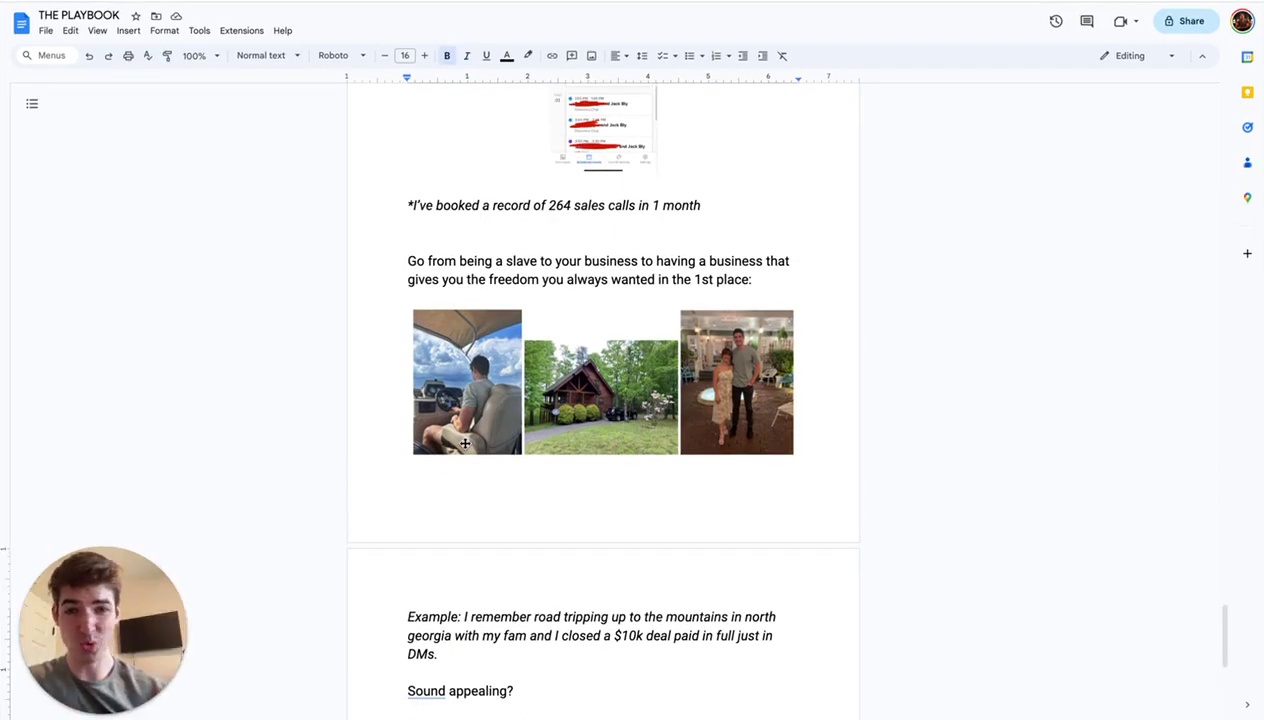
pyautogui.scroll(-2, 393, 520)
pyautogui.scroll(1, 595, 625)
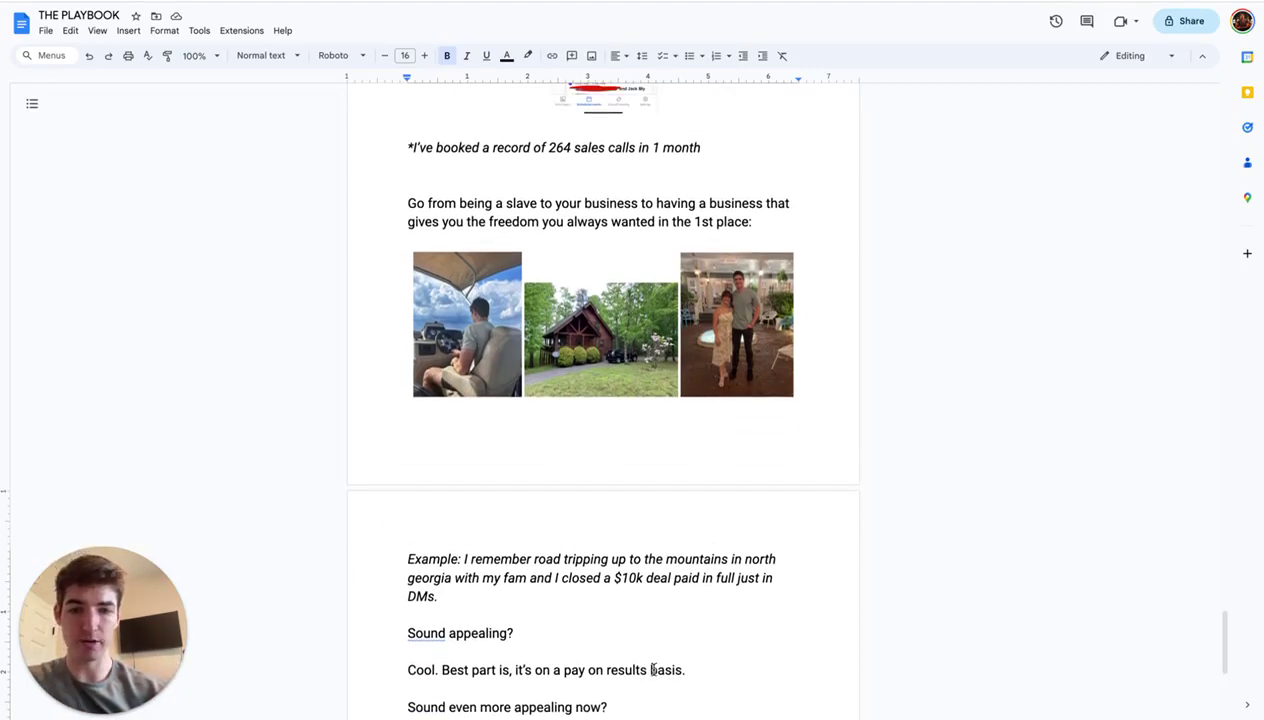
pyautogui.scroll(-1, 627, 661)
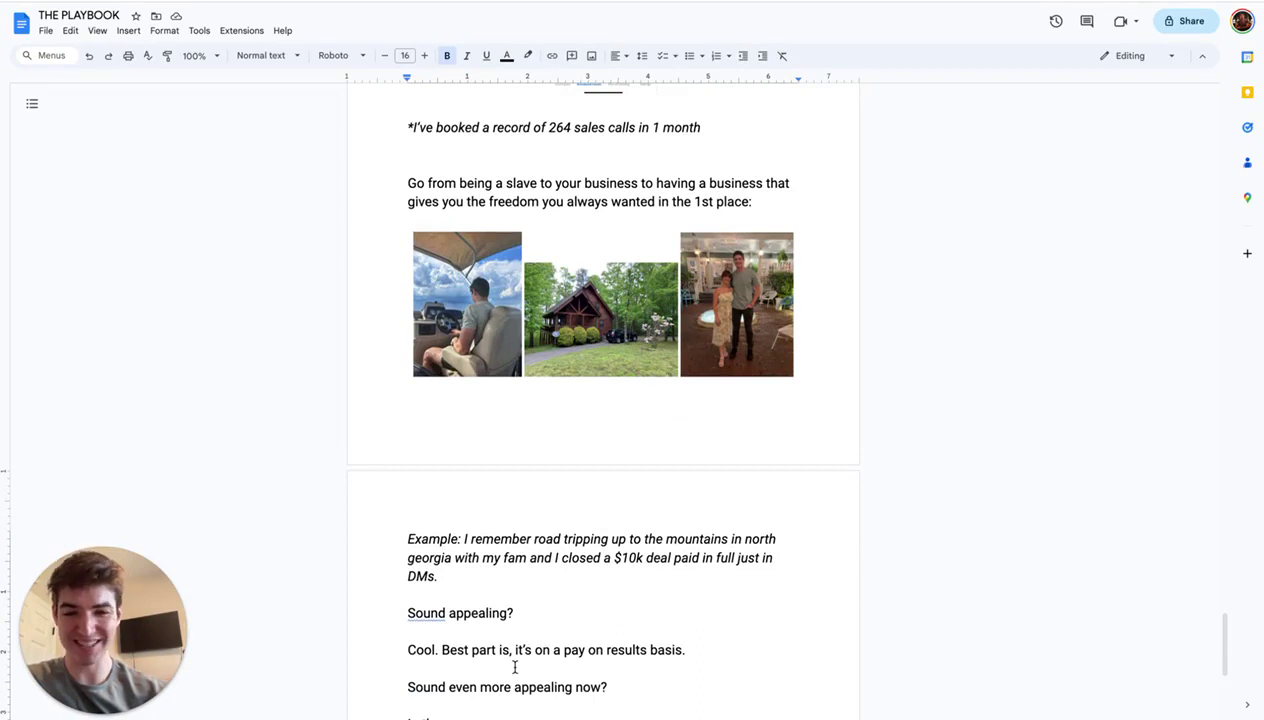
pyautogui.scroll(-2, 448, 669)
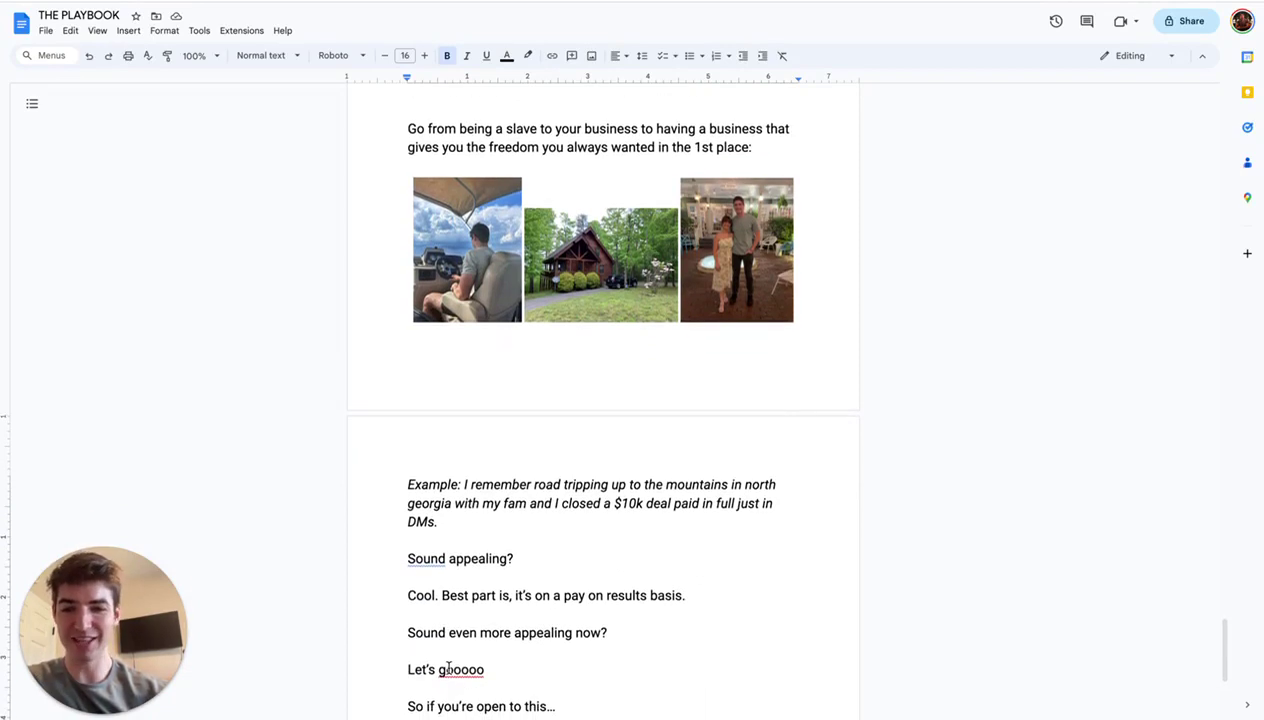
pyautogui.scroll(-2, 448, 669)
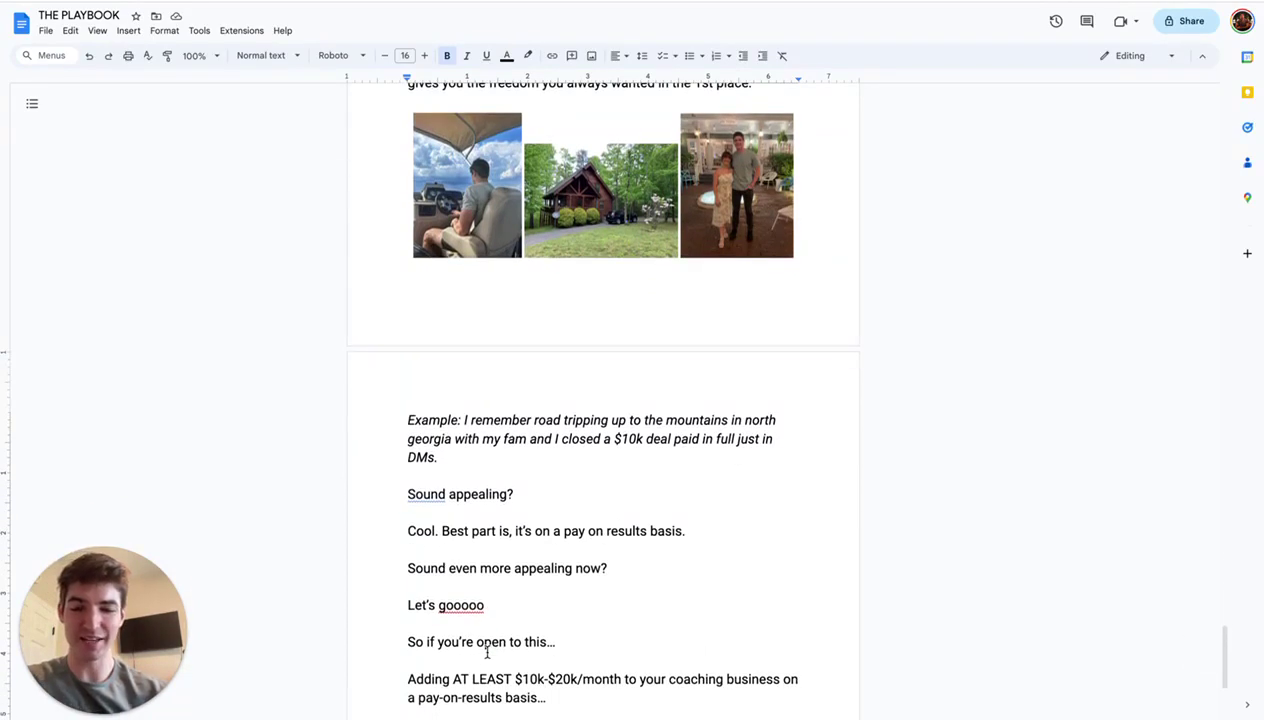
pyautogui.scroll(-2, 487, 651)
pyautogui.moveTo(407, 591); pyautogui.dragTo(587, 606)
pyautogui.click(584, 607)
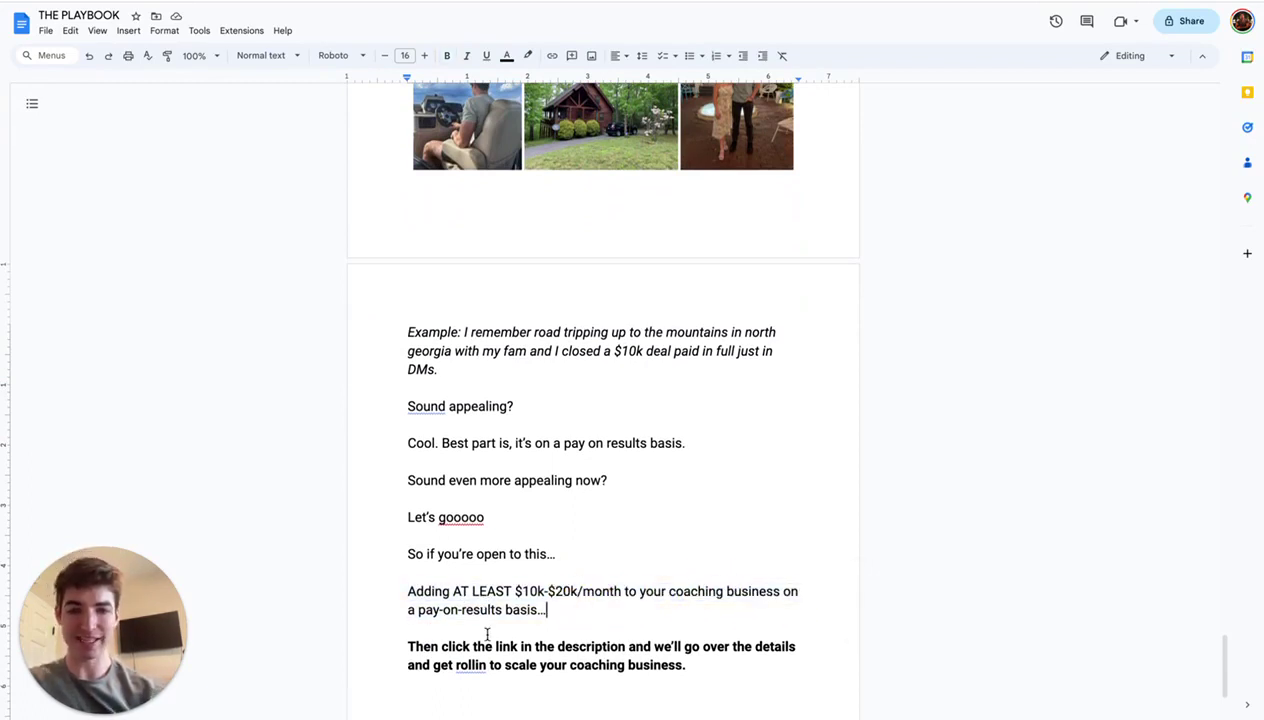